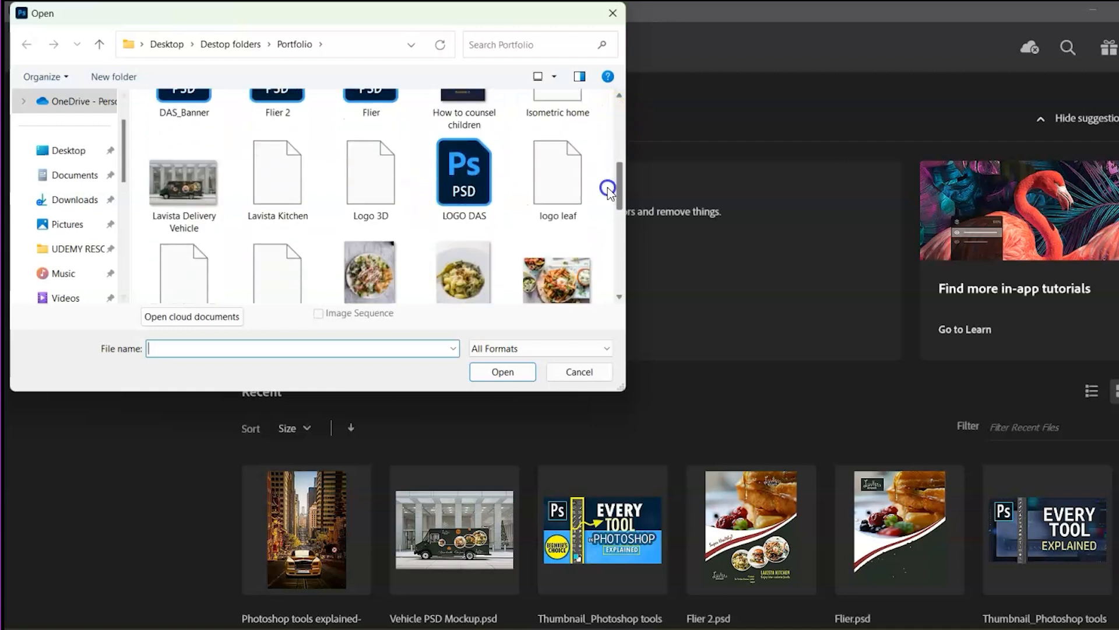
Open Vehicle PSD Mockup.psd from the Home screen
click(368, 270)
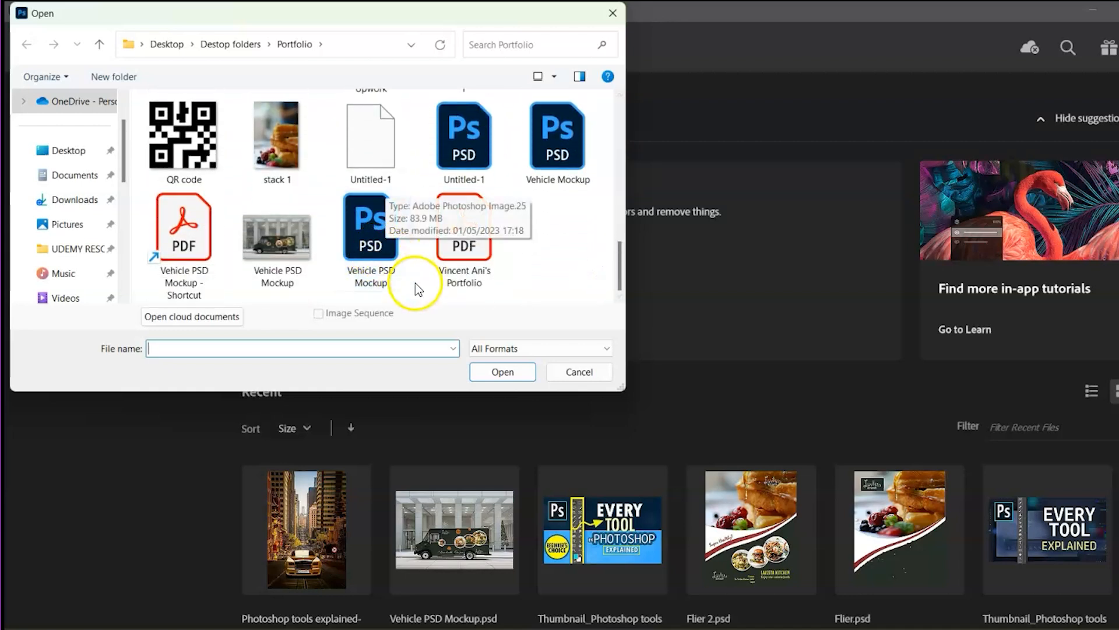
click(373, 243)
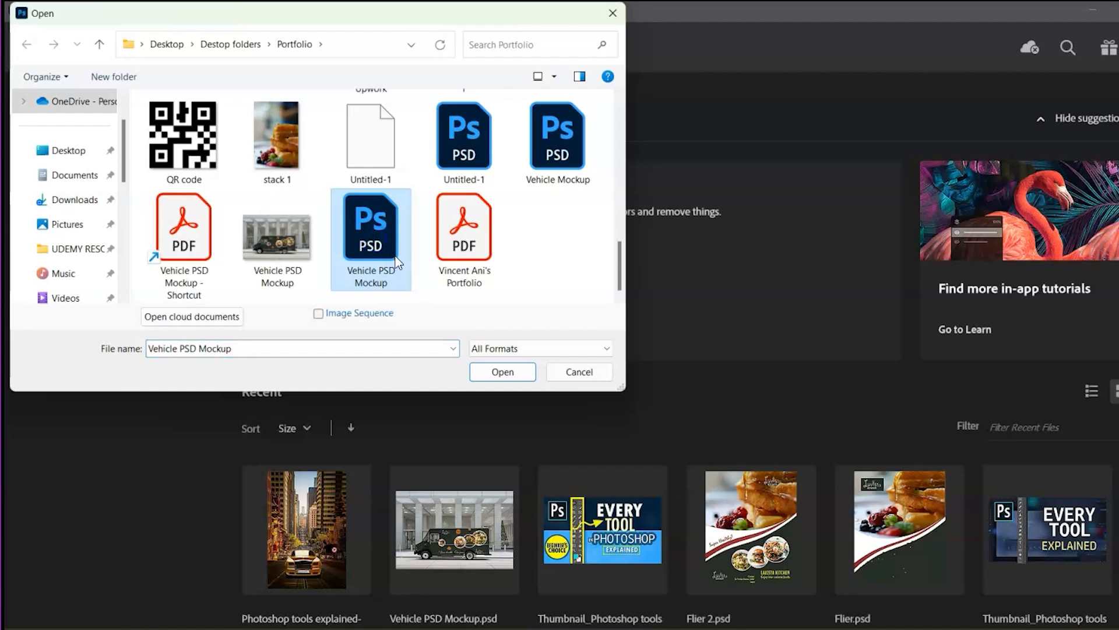
click(501, 373)
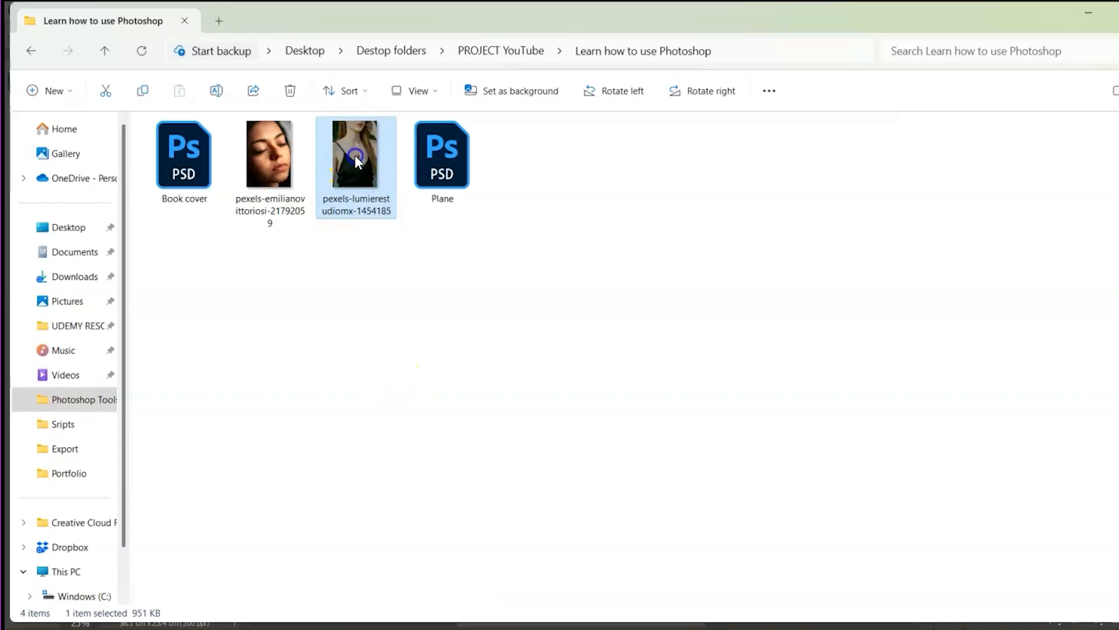
Drag in the necklace portrait photo, switch back to the mockup, then return Home
drag(356, 154, 387, 61)
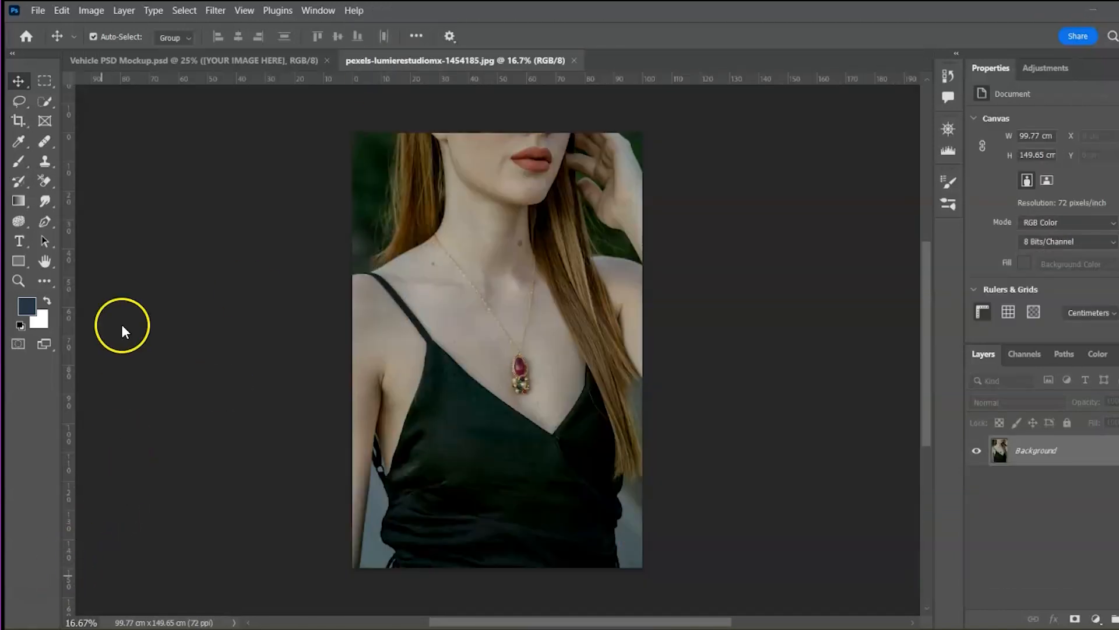
click(232, 61)
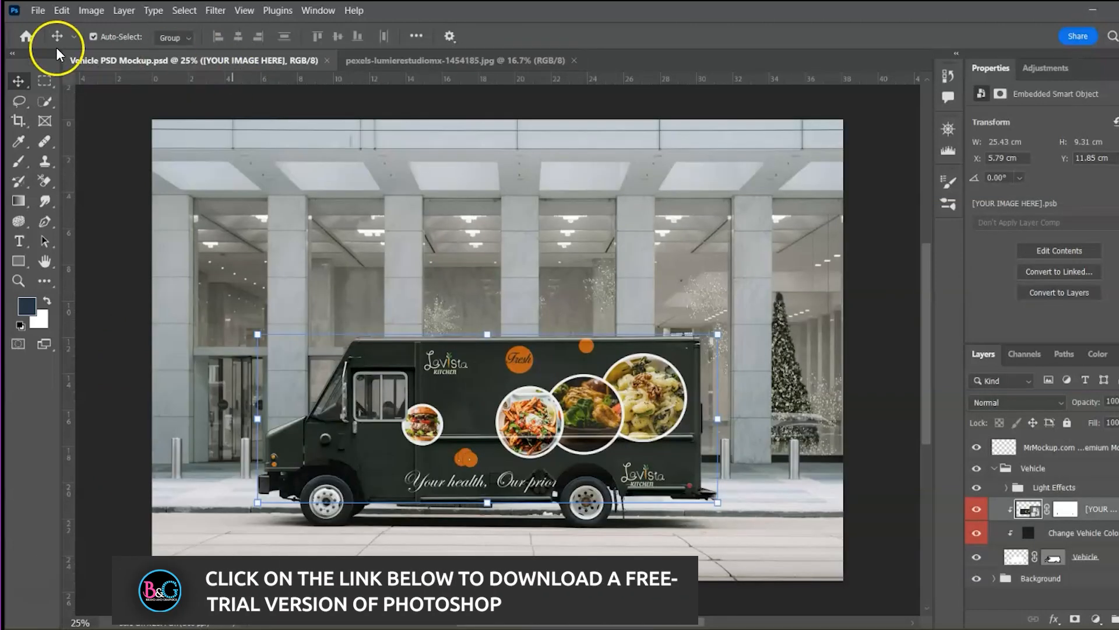
click(27, 37)
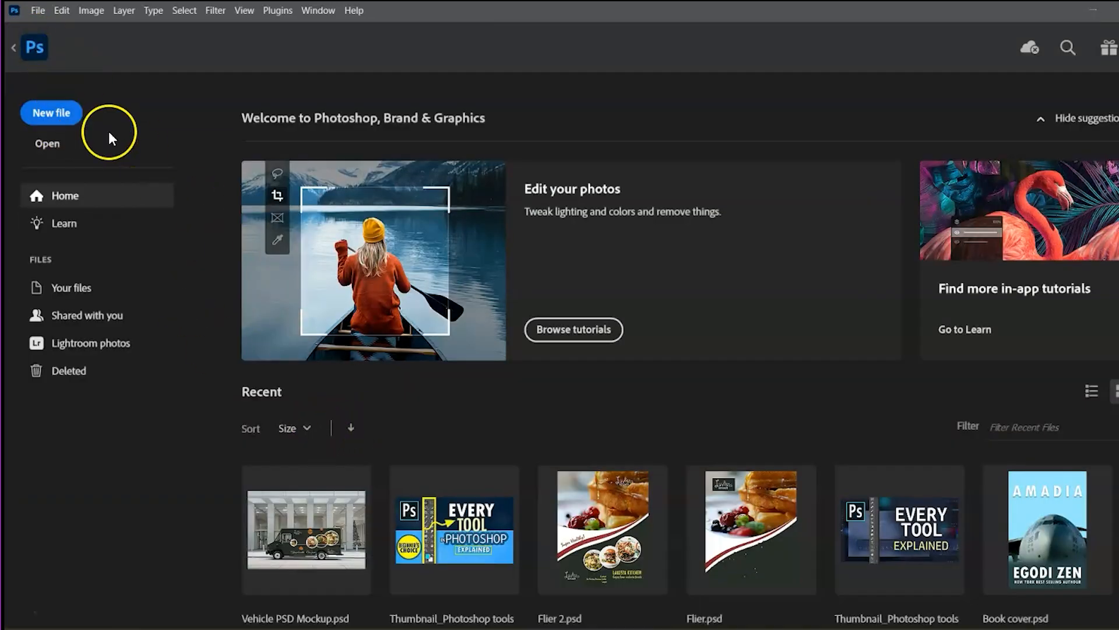
Start a new document and browse the Photo, Print, Web, Mobile and Film & Video presets
click(55, 113)
click(238, 170)
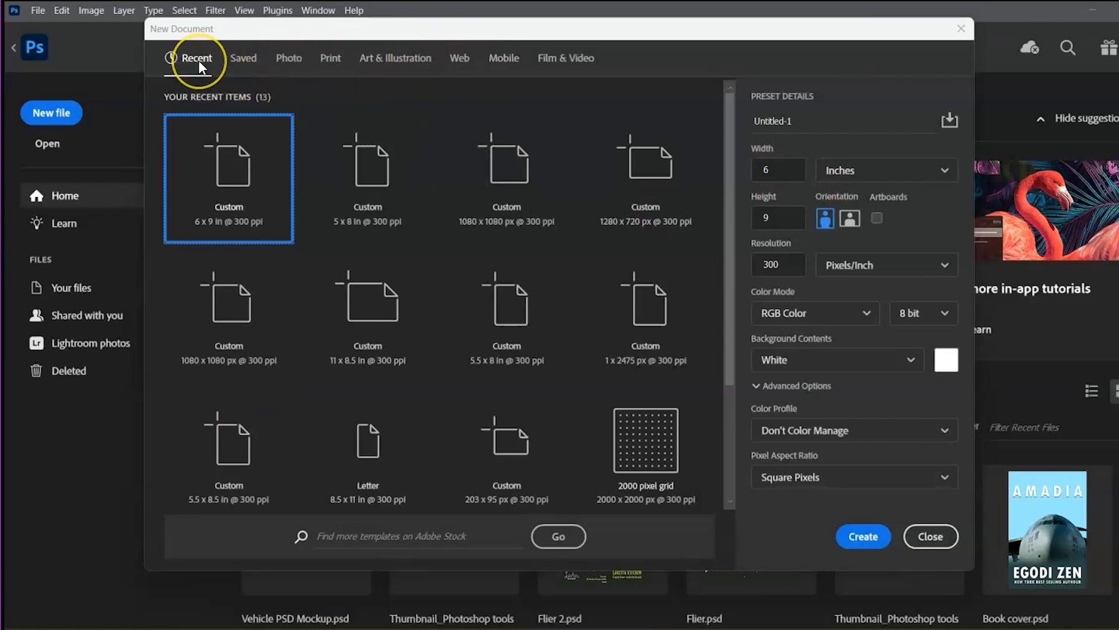
click(288, 62)
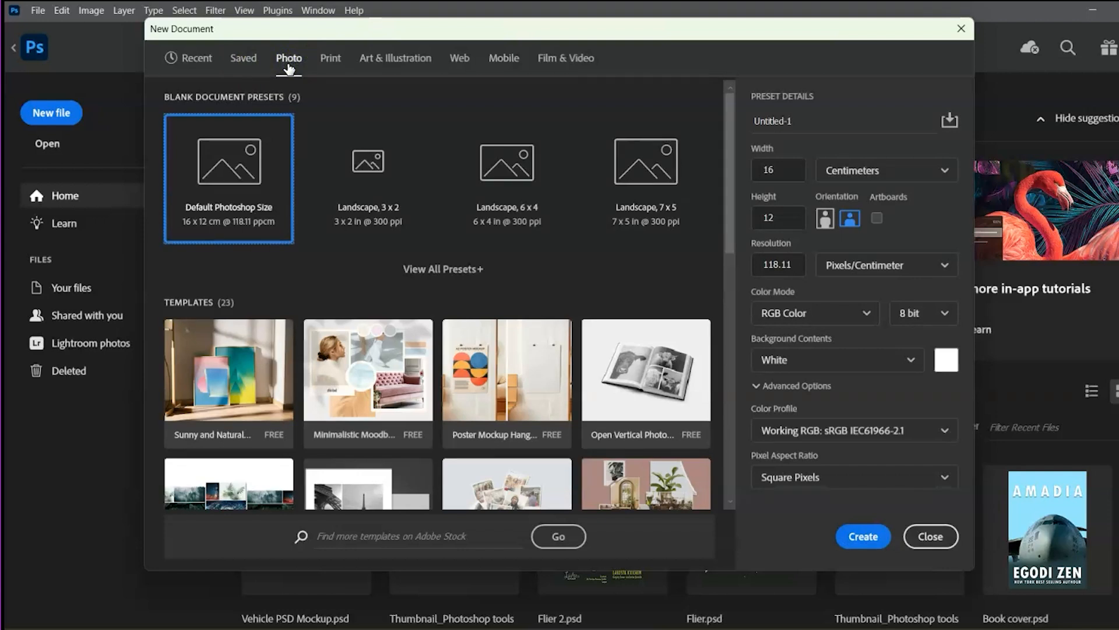
click(434, 269)
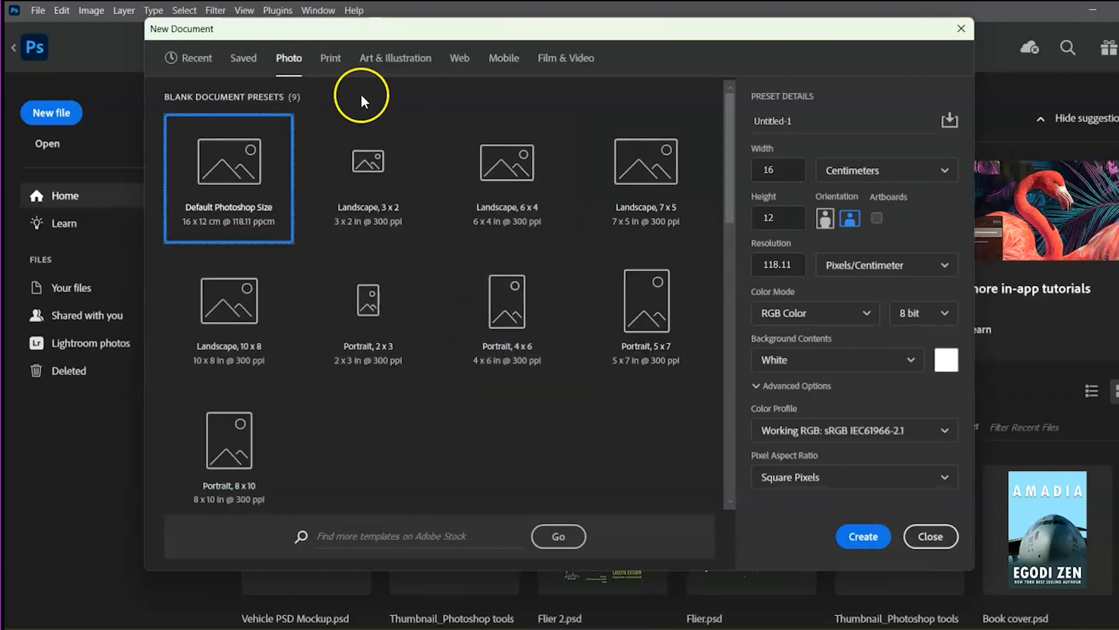
click(331, 60)
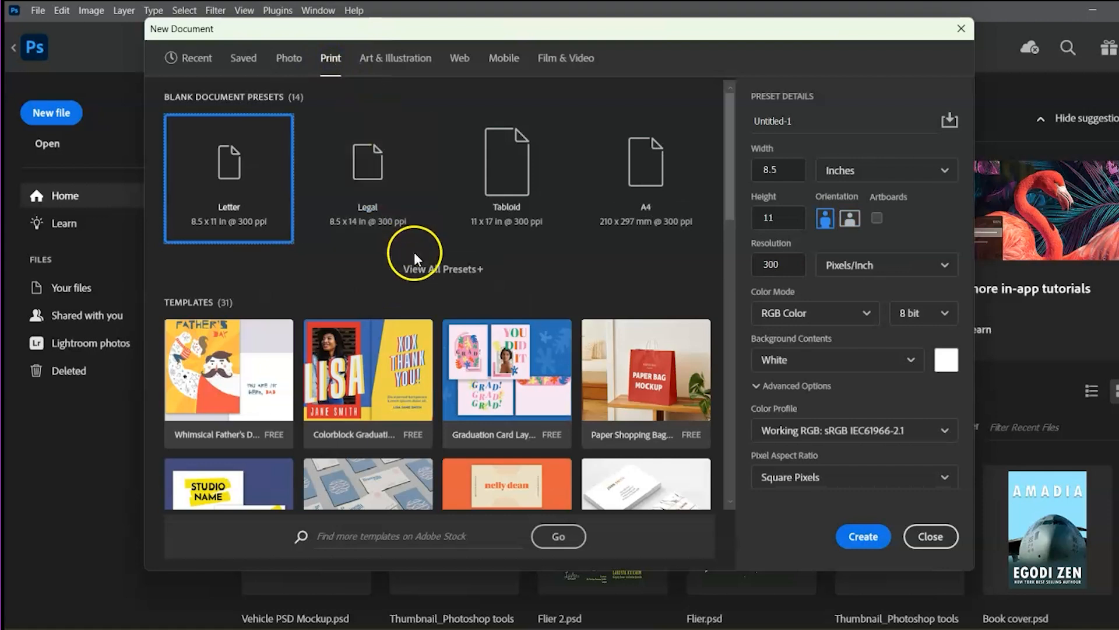
click(438, 268)
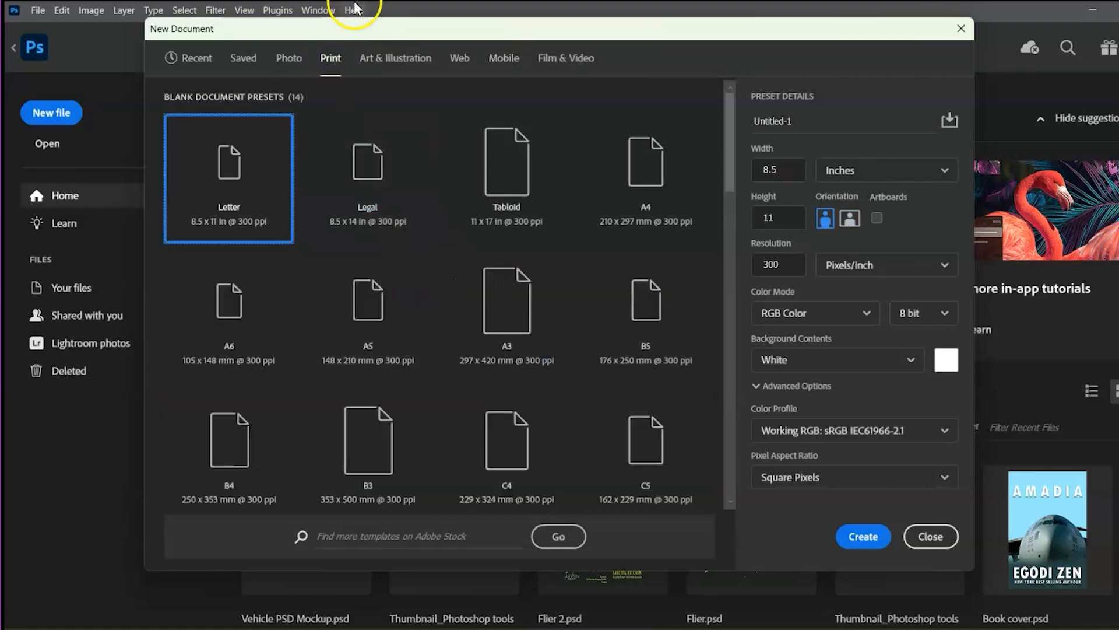
click(457, 59)
click(506, 66)
click(552, 59)
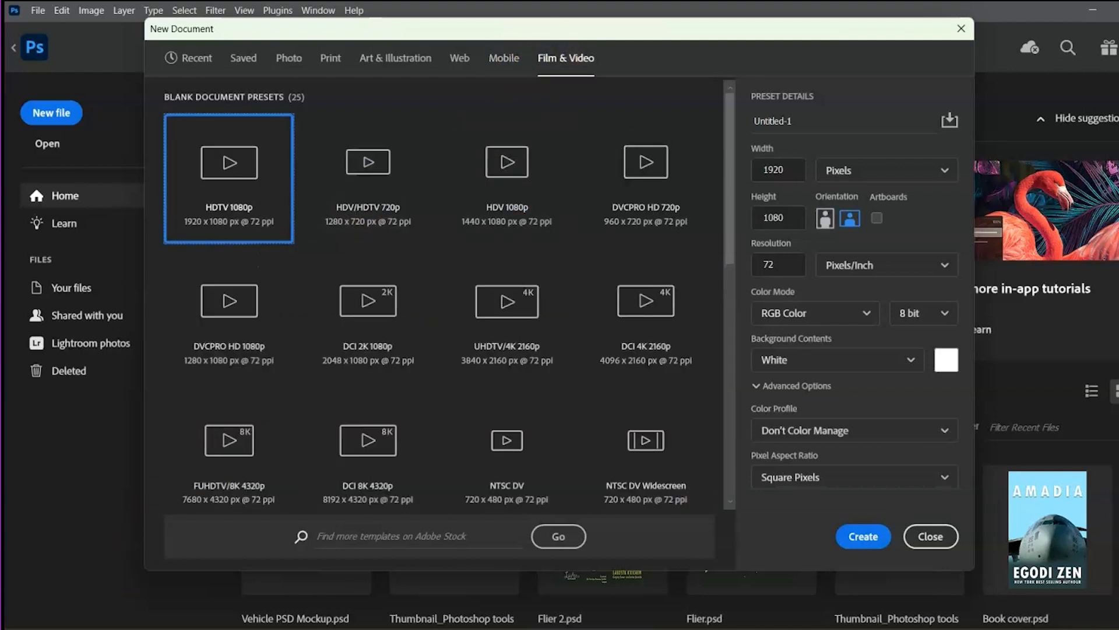
click(330, 60)
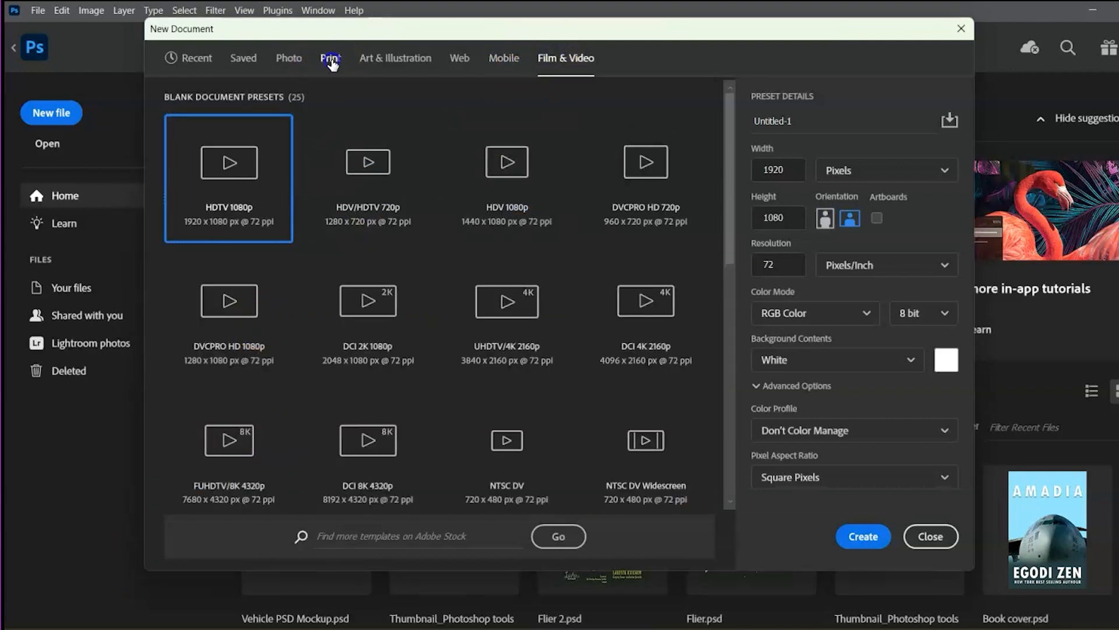
Set the Print document to 6 × 9 inches, portrait, 300 ppi, white background
double_click(770, 171)
text(6)
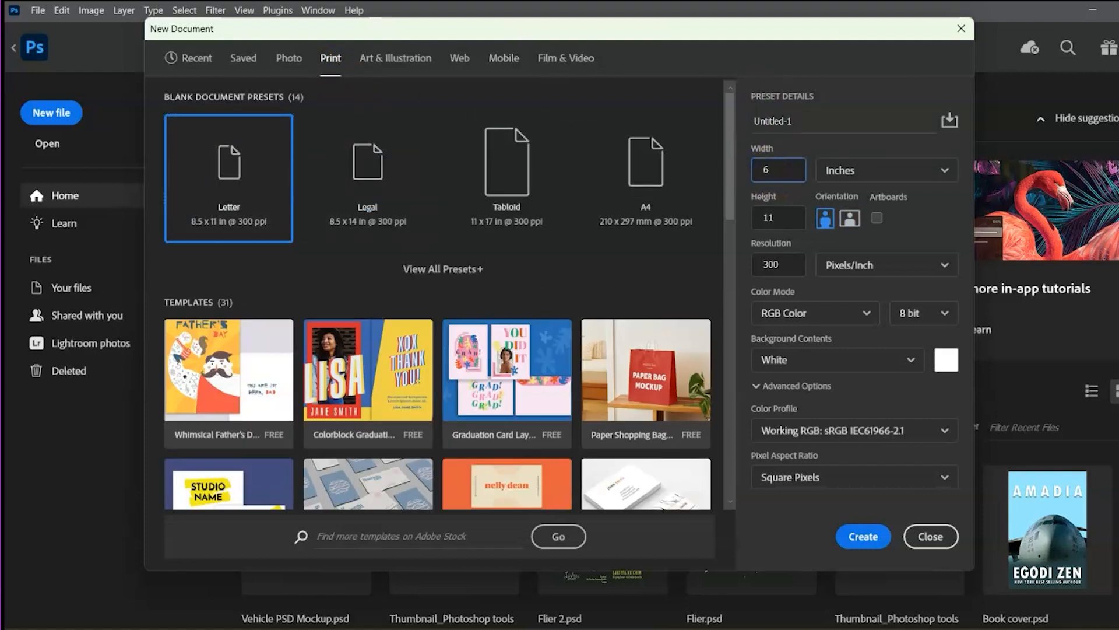
double_click(769, 217)
text(9)
click(848, 220)
click(827, 219)
click(947, 170)
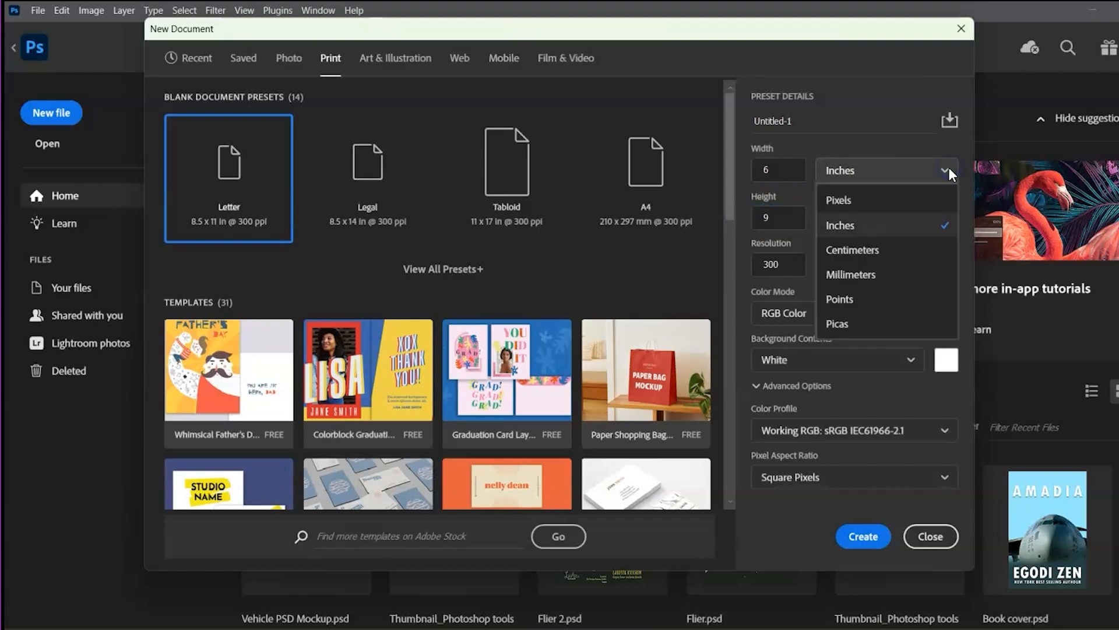
click(949, 172)
click(786, 270)
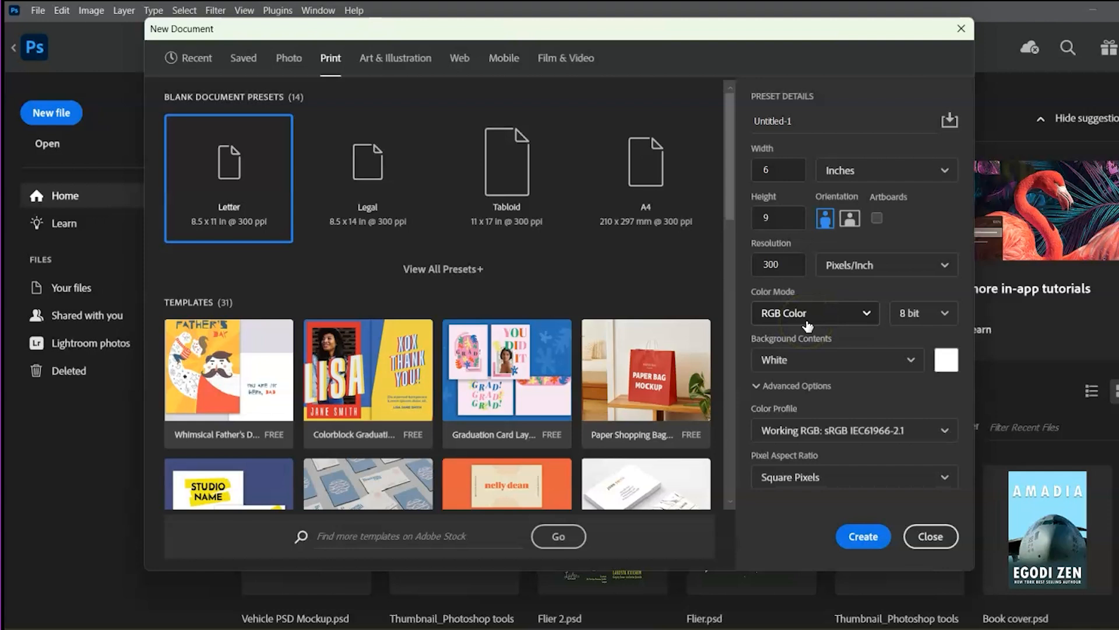
click(913, 360)
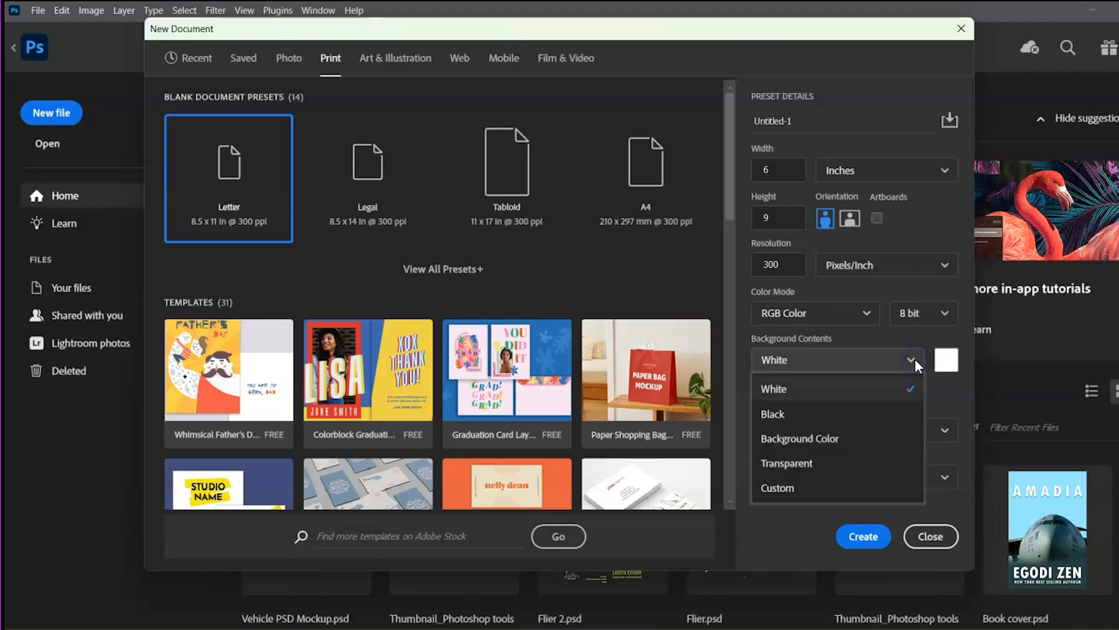
click(914, 359)
click(887, 384)
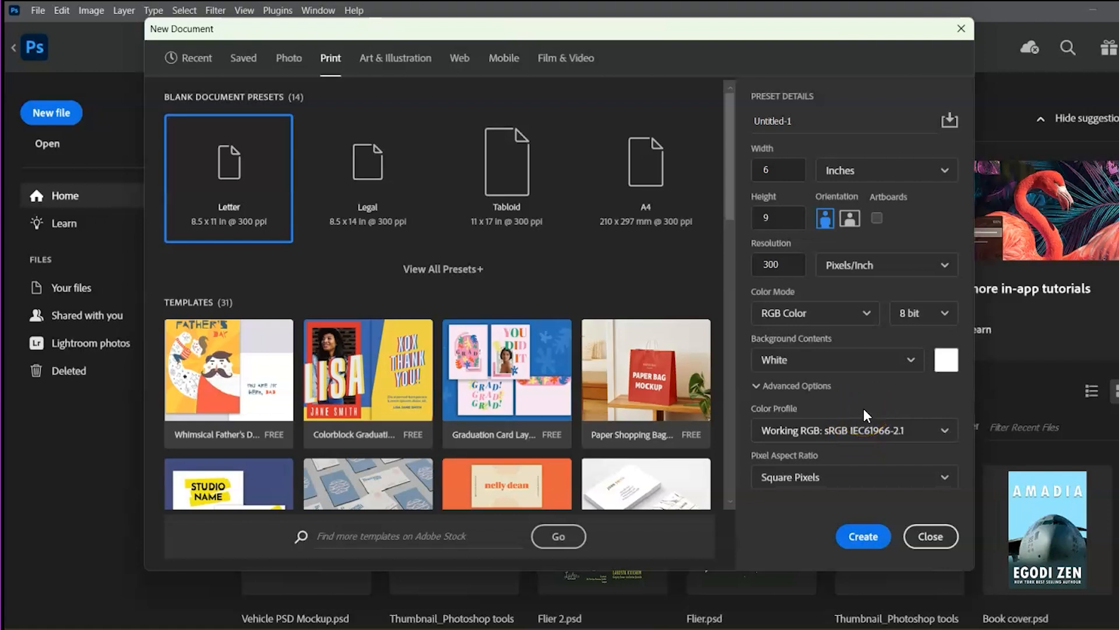
click(805, 115)
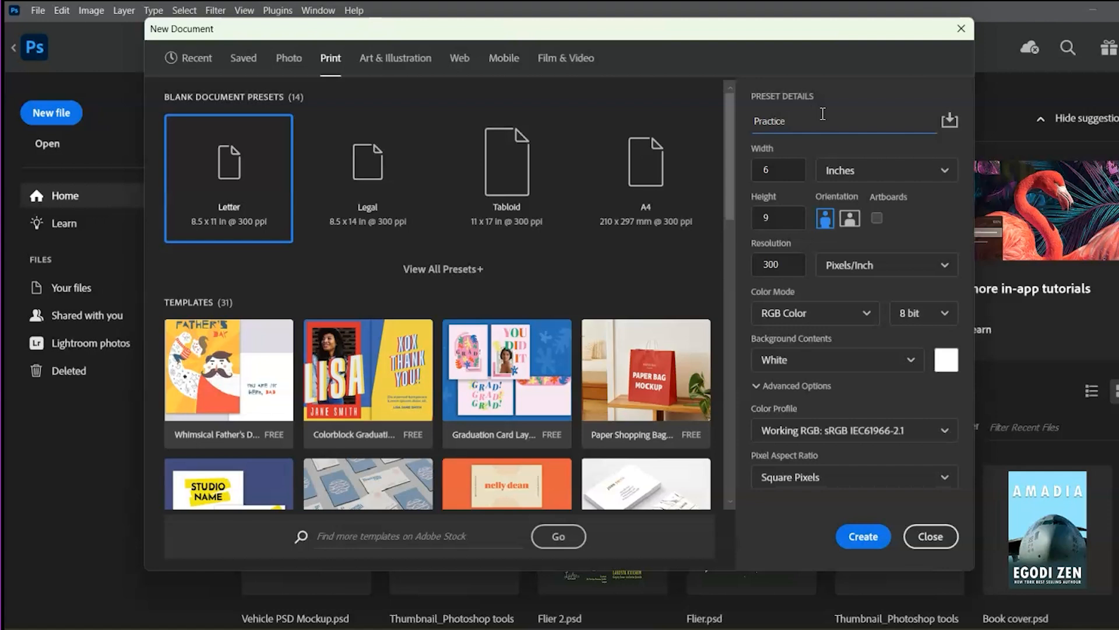
Create the new 6 × 9 inch document named Practice
click(866, 538)
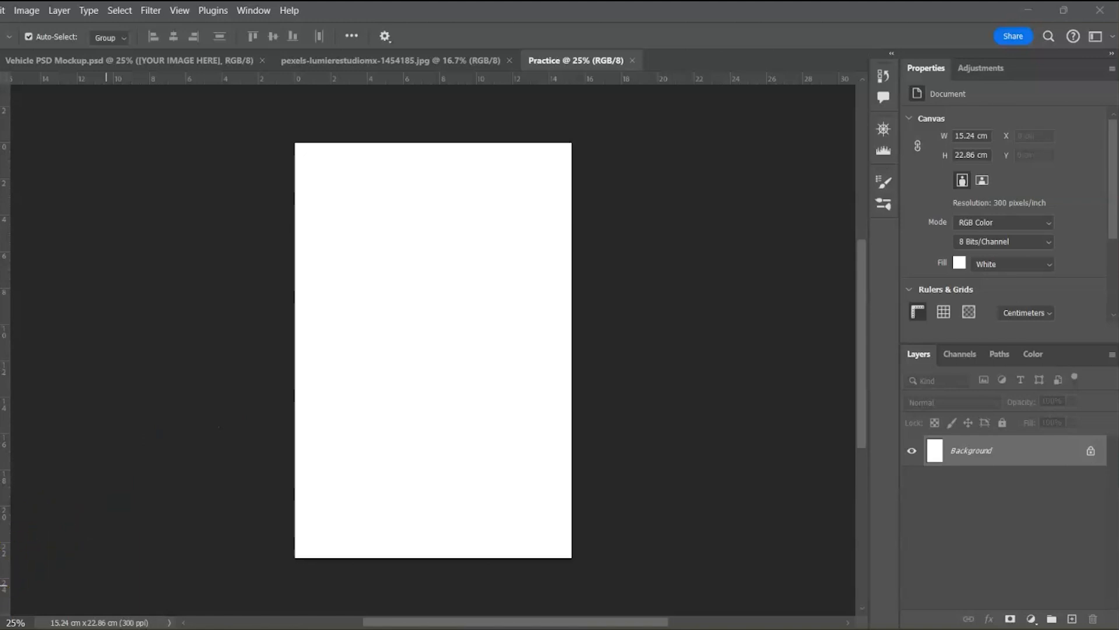
Cycle through the Graphic and Web, Motion and Painting workspaces, ending on Photography
click(253, 10)
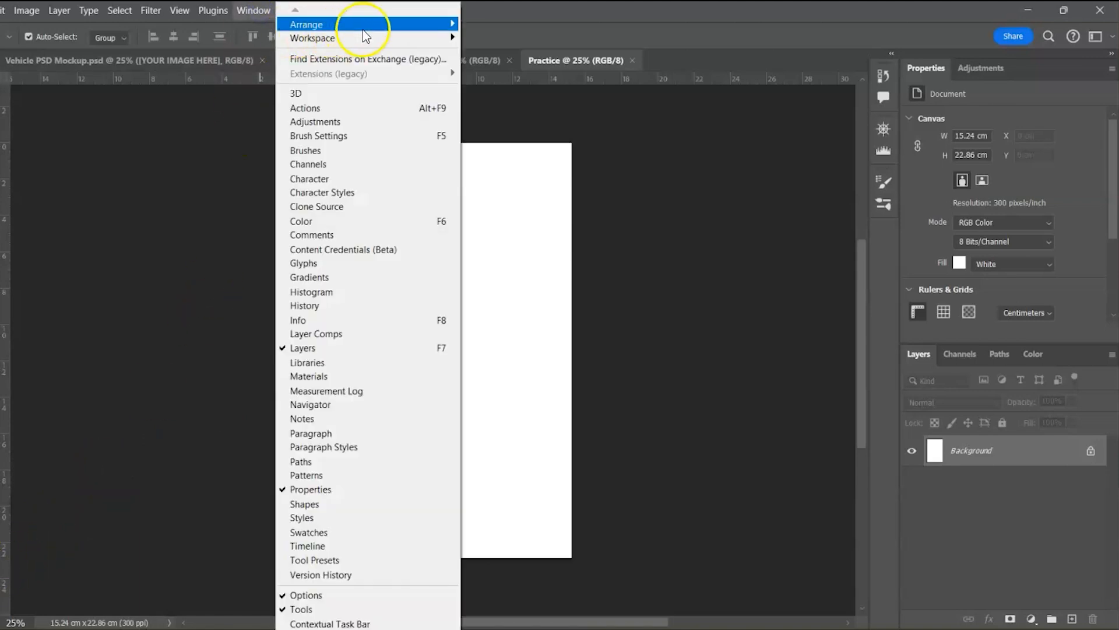
mouse_move(421, 40)
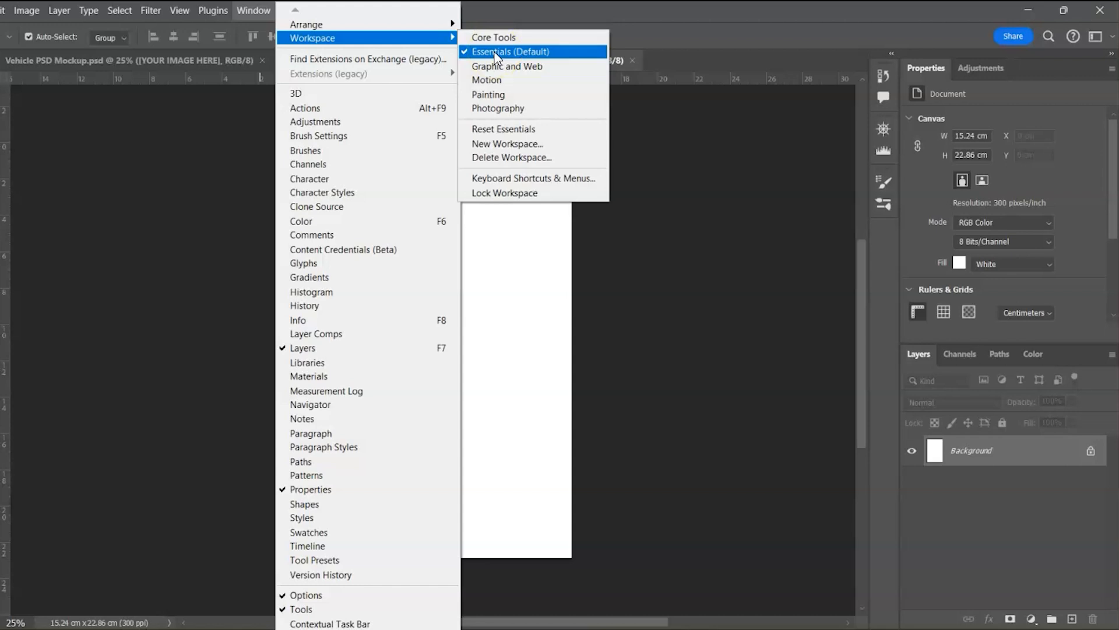
click(494, 67)
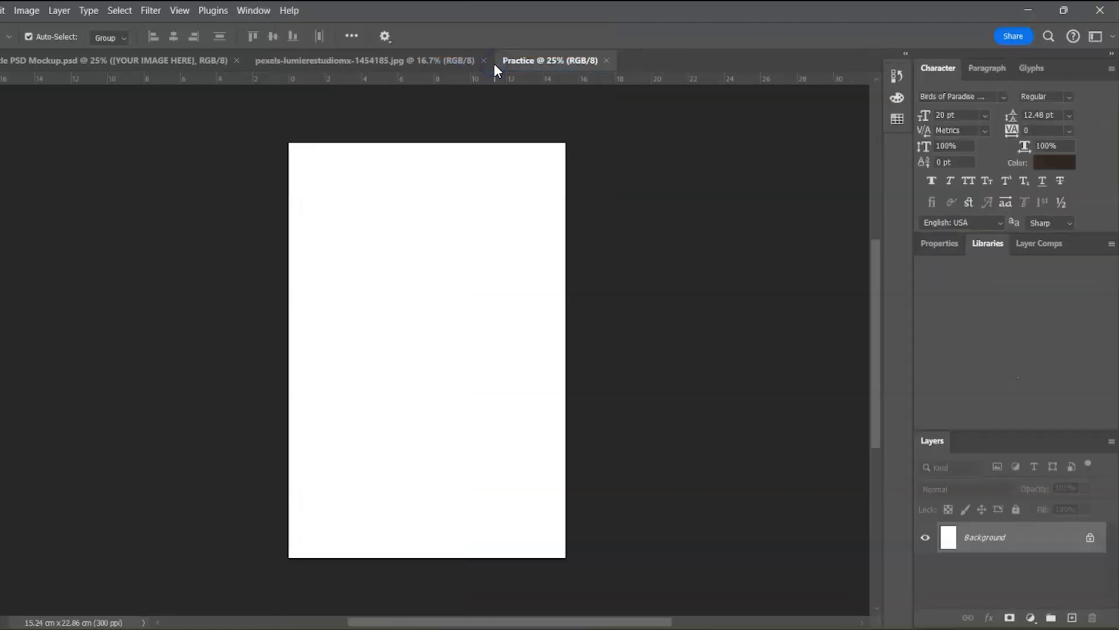
click(261, 11)
mouse_move(312, 38)
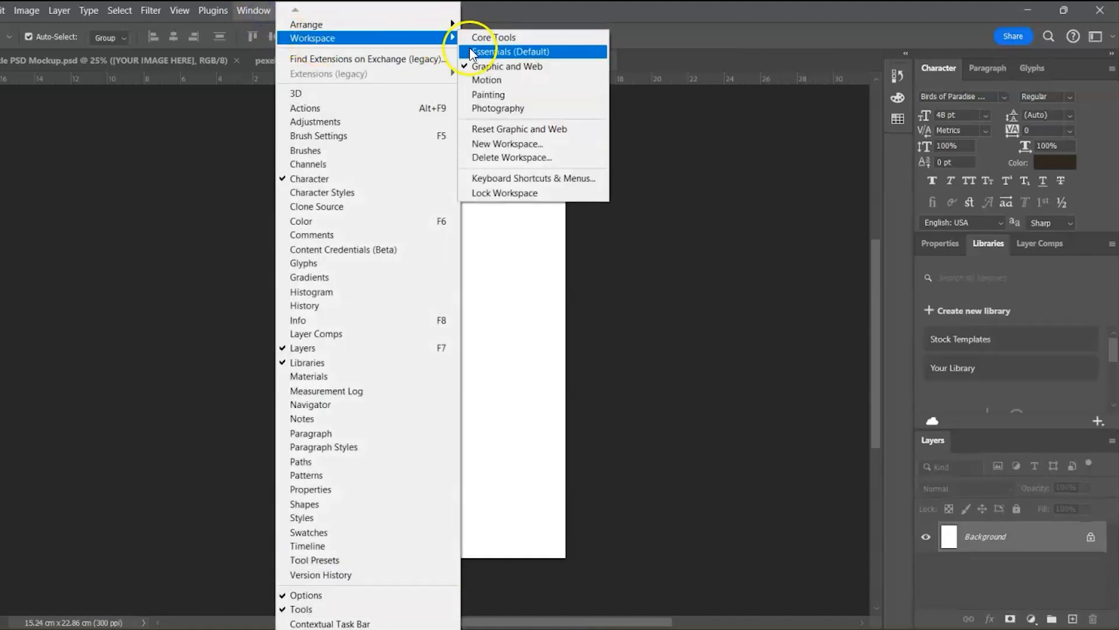
click(493, 79)
click(249, 9)
mouse_move(327, 38)
click(507, 92)
click(260, 13)
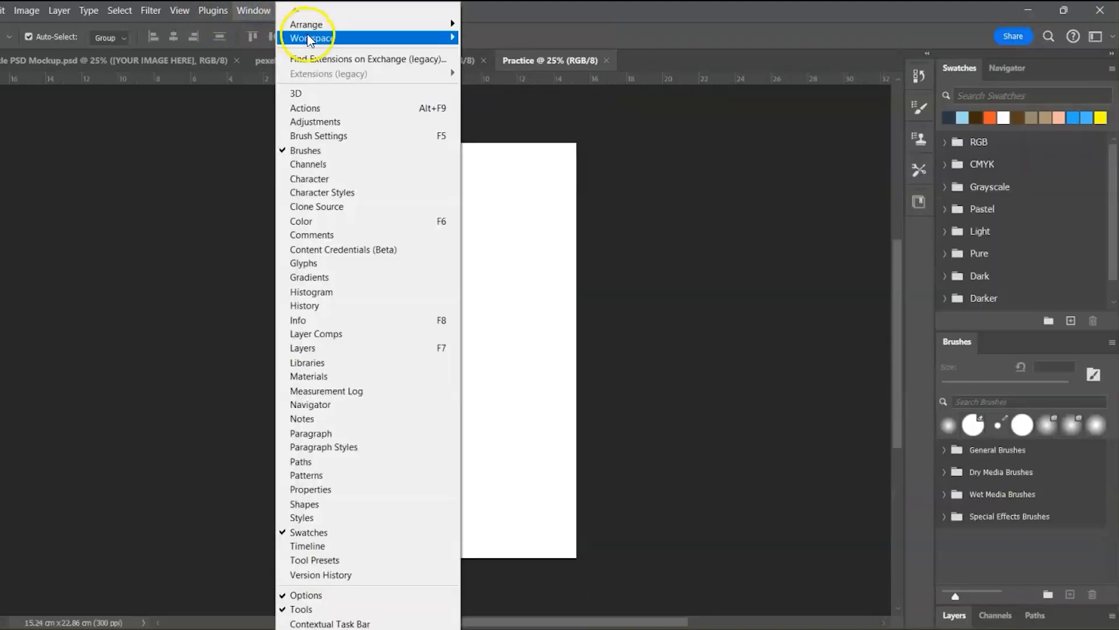
click(513, 93)
click(253, 15)
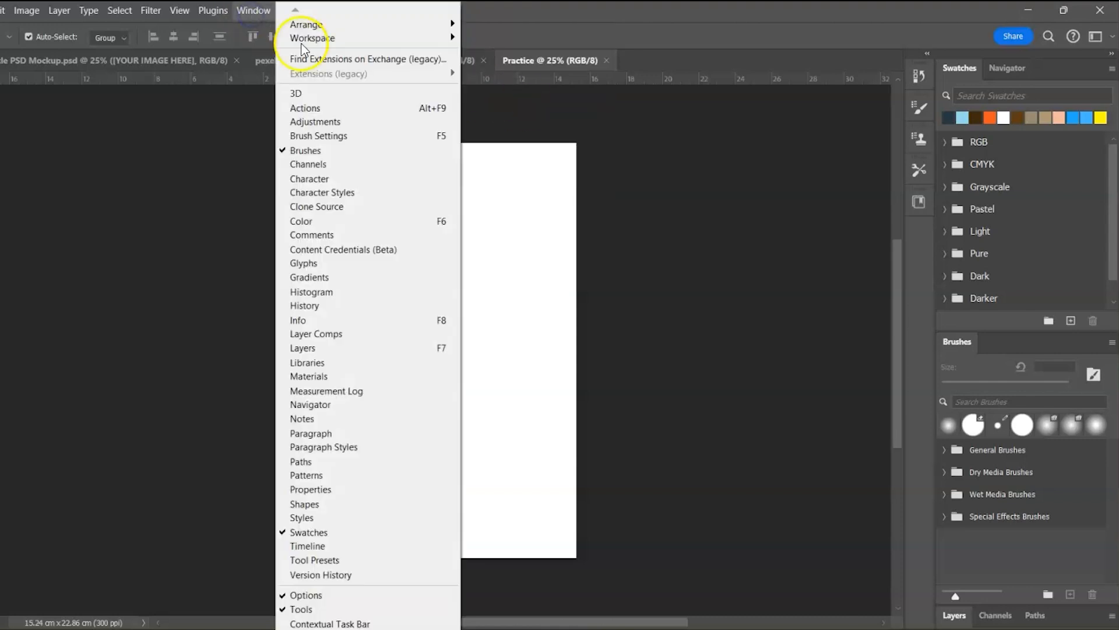
click(495, 108)
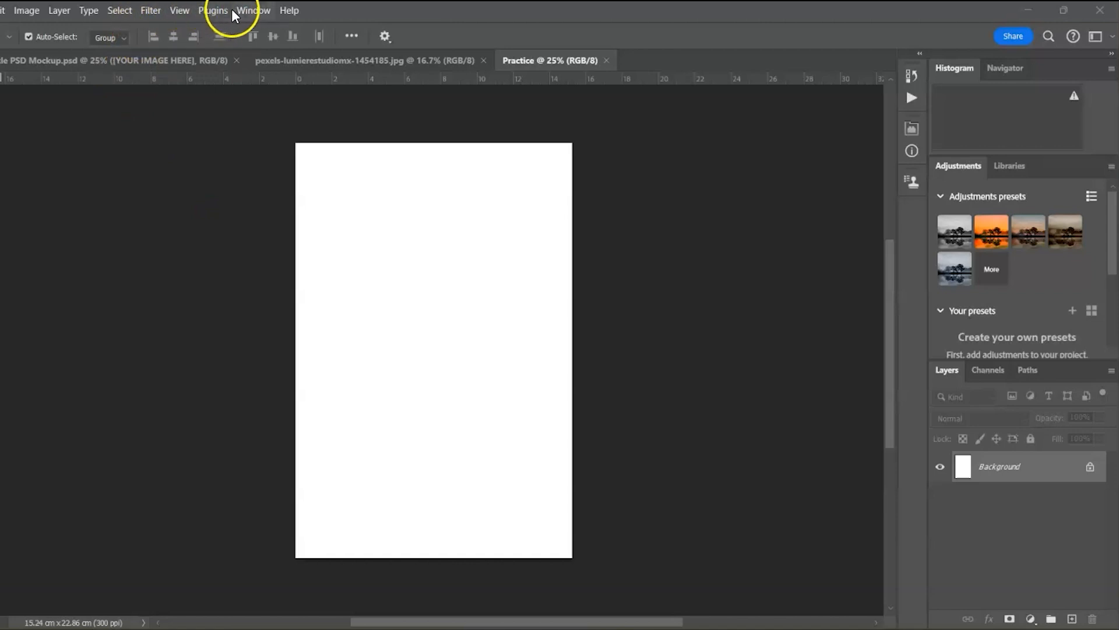
Restore the Essentials workspace and close the Paths and Channels panels
click(311, 12)
mouse_move(400, 37)
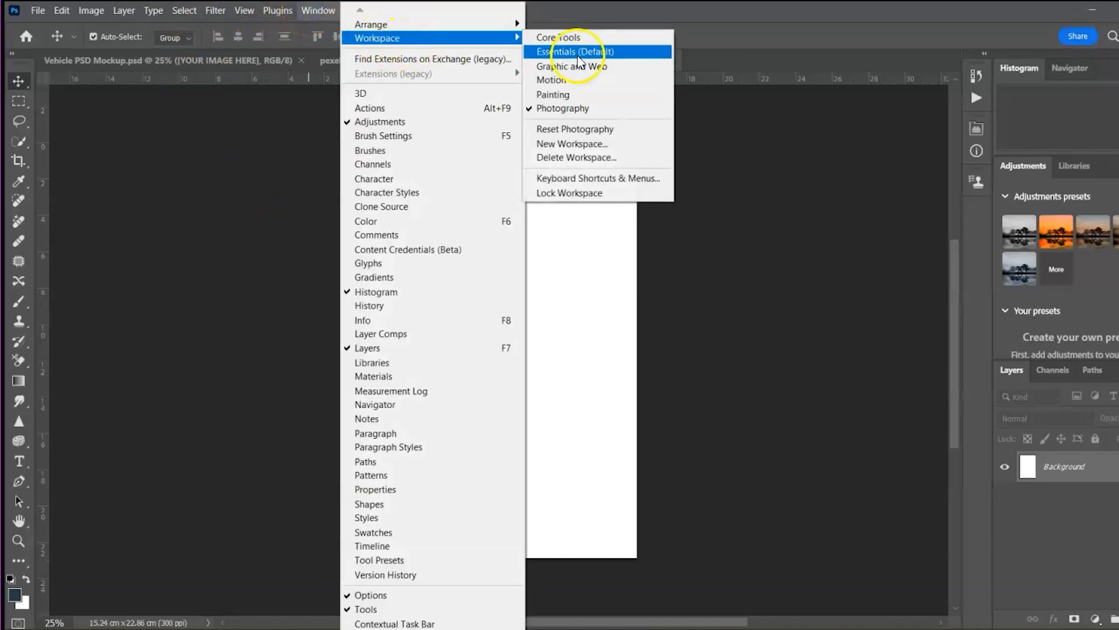
click(578, 54)
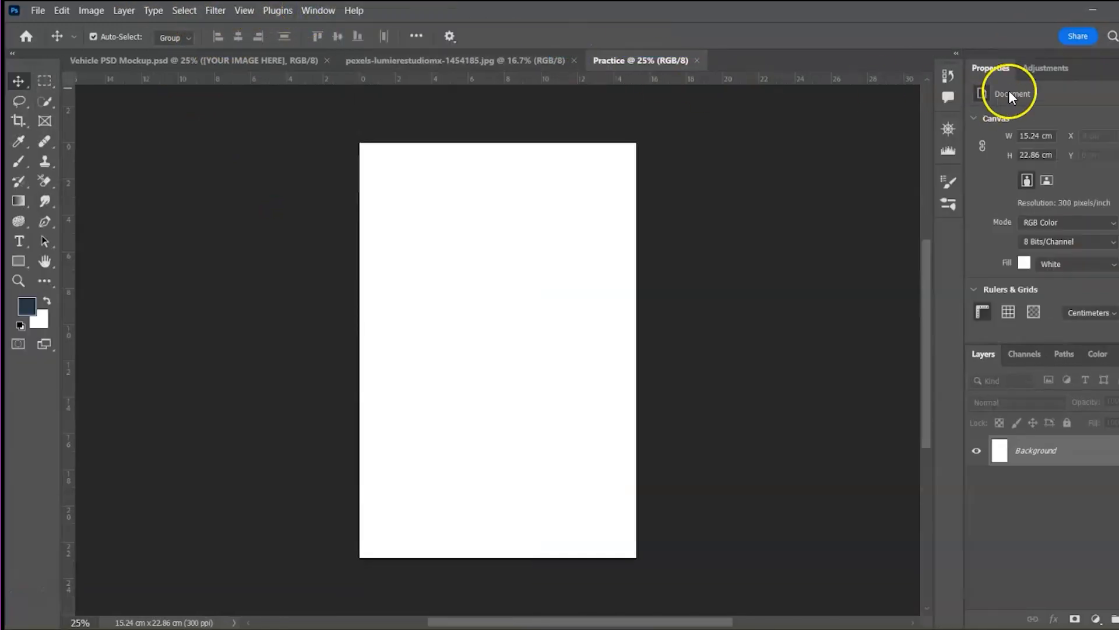
right_click(1047, 68)
click(1043, 79)
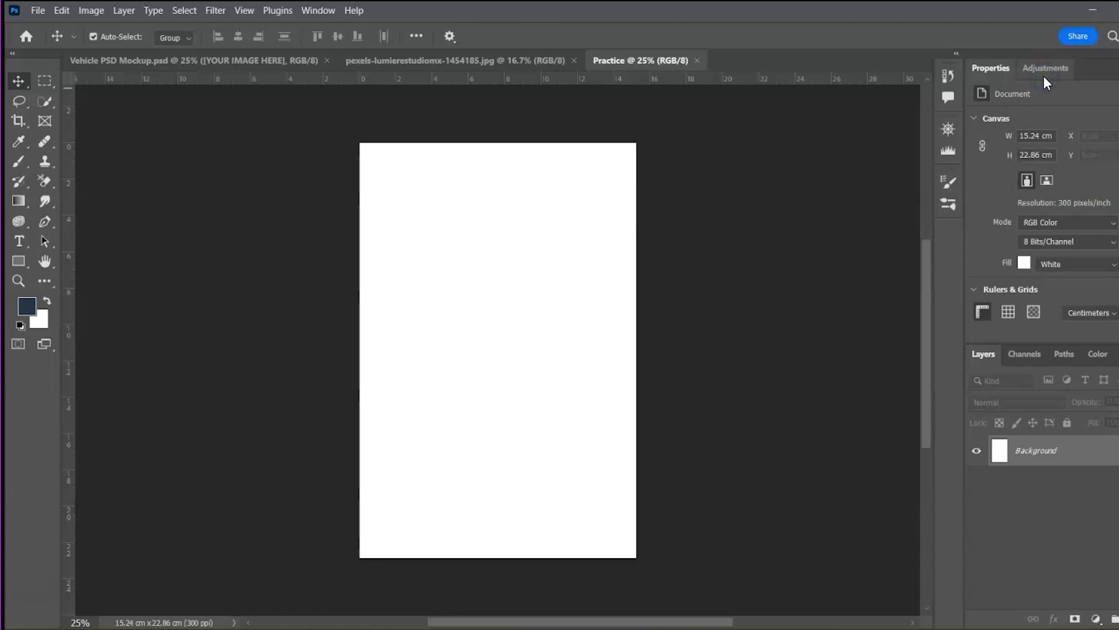
right_click(1068, 357)
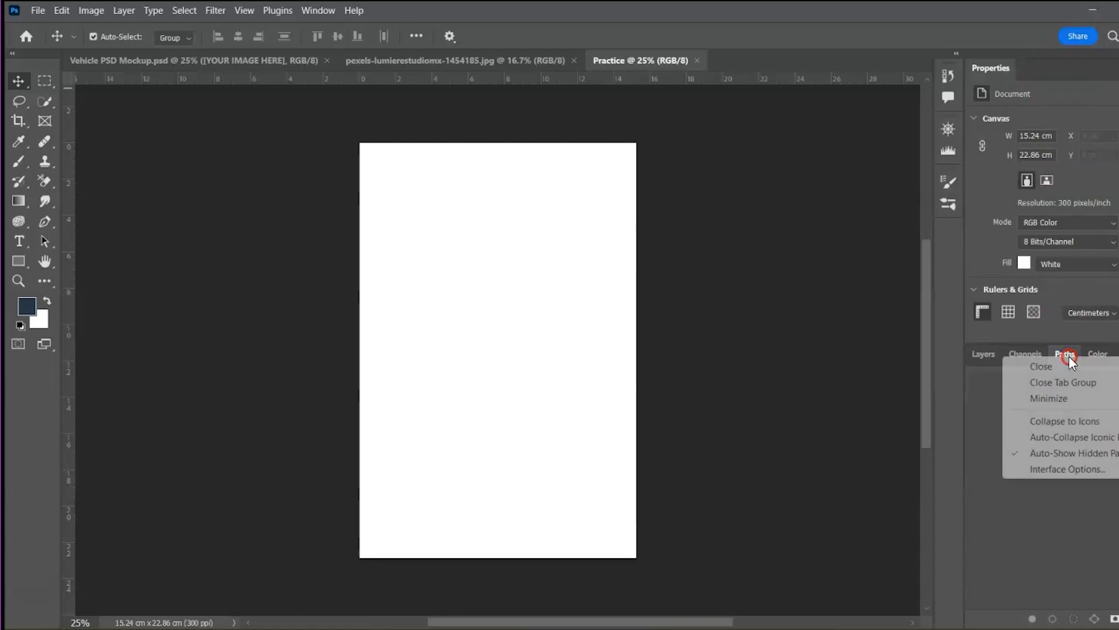
click(1044, 366)
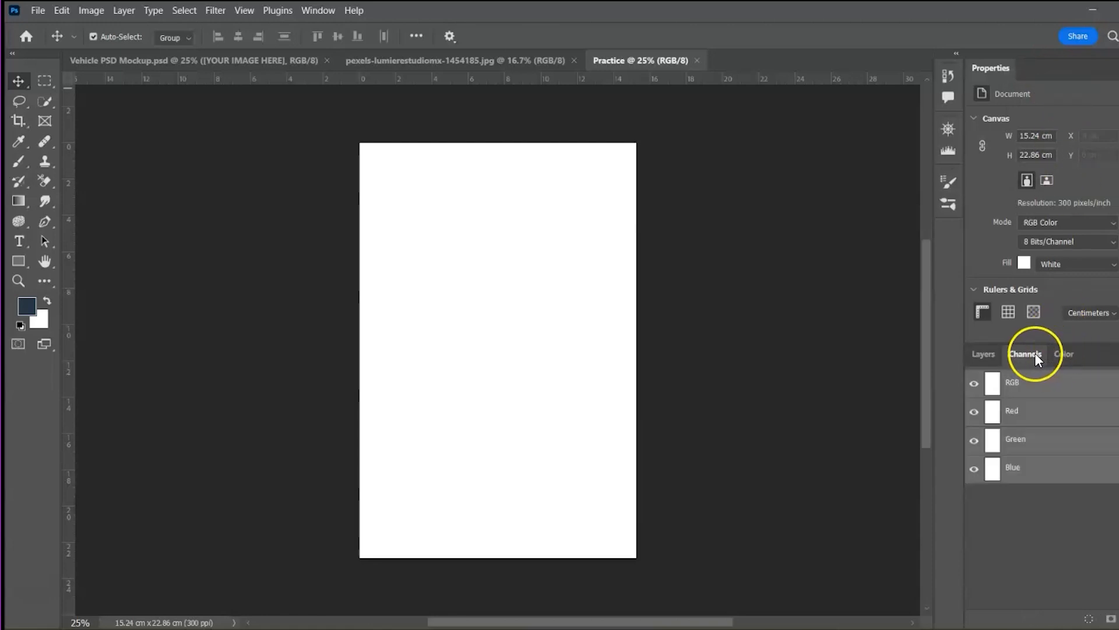
right_click(1029, 354)
click(1036, 365)
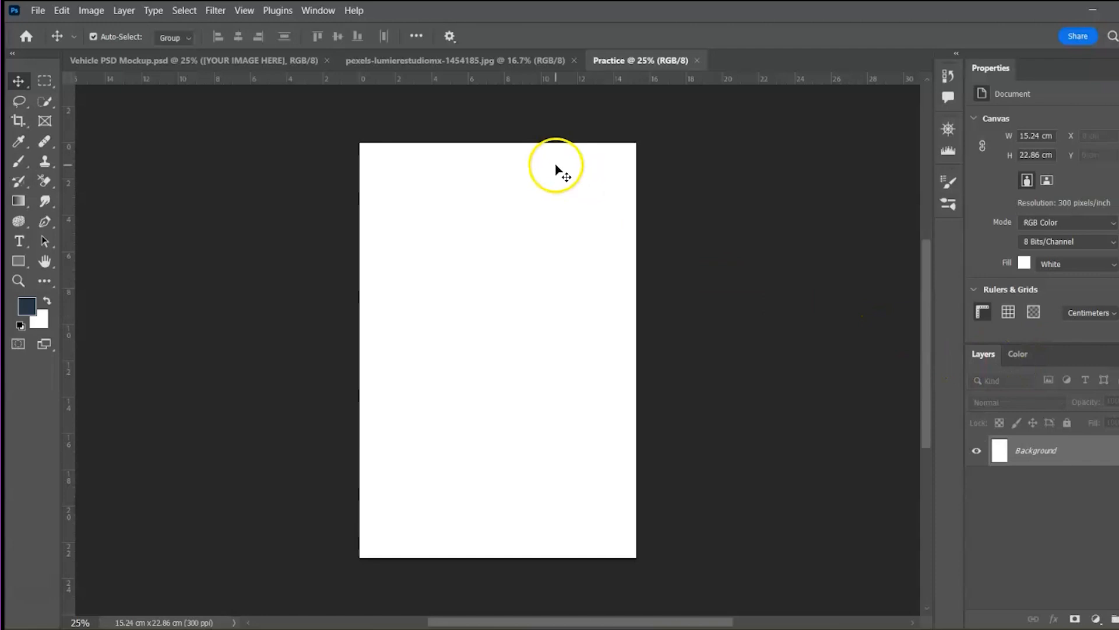
Show the Character and Navigator panels, collapsing each back to the dock
click(320, 12)
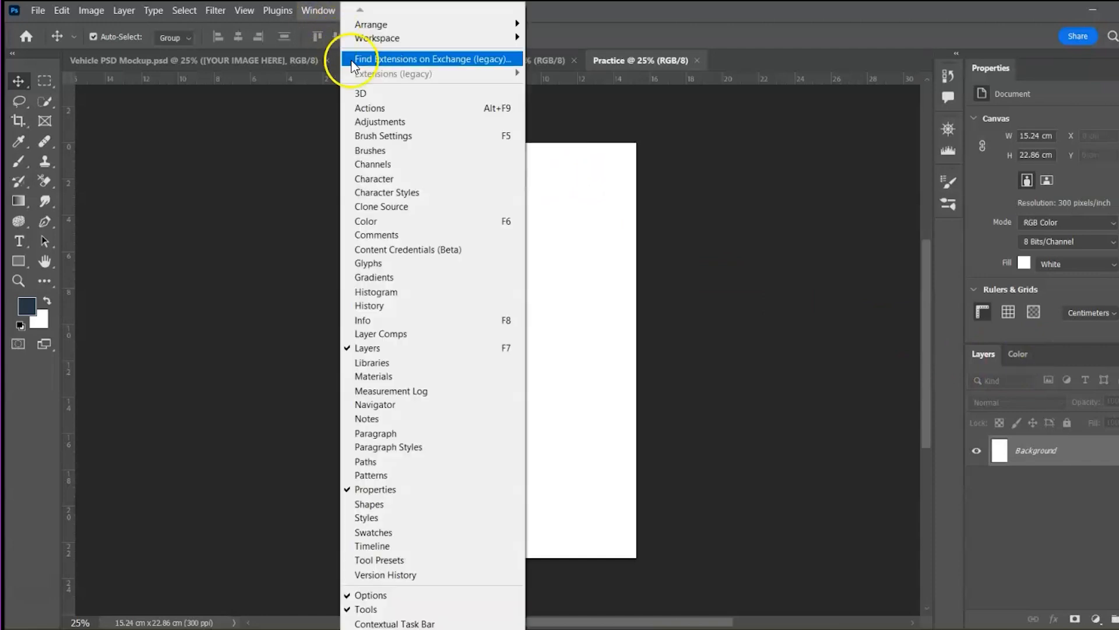
click(385, 178)
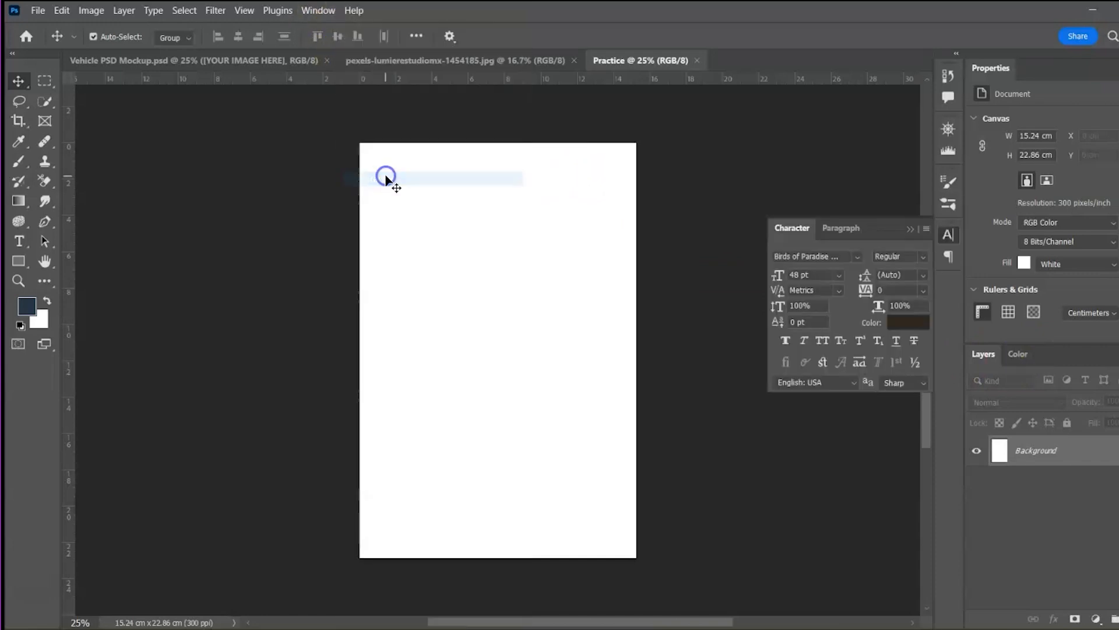
click(912, 228)
click(318, 13)
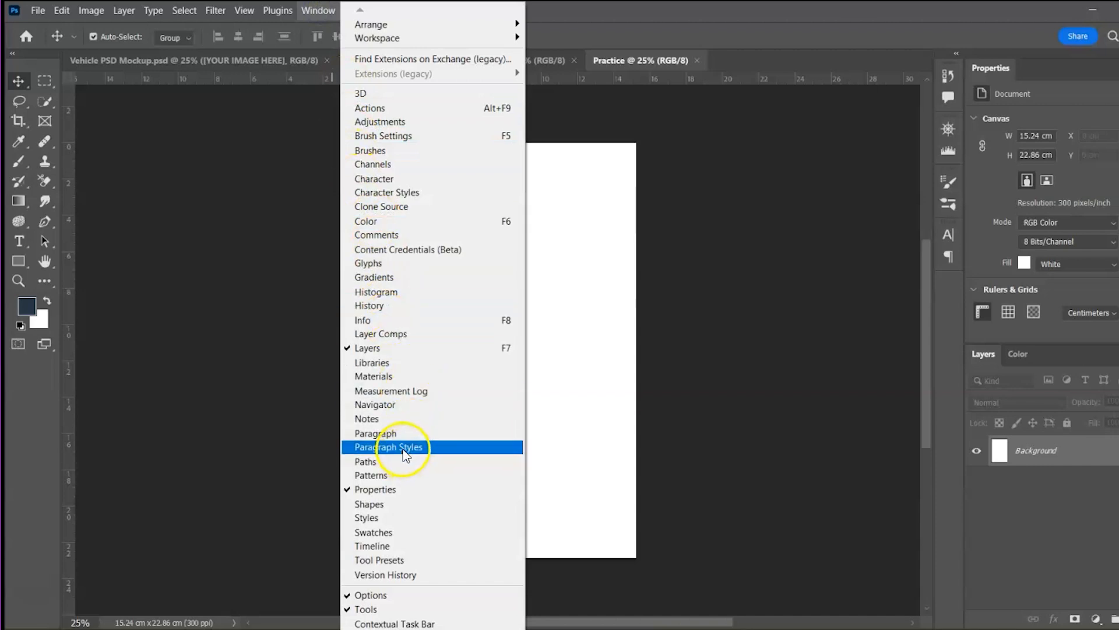
click(376, 404)
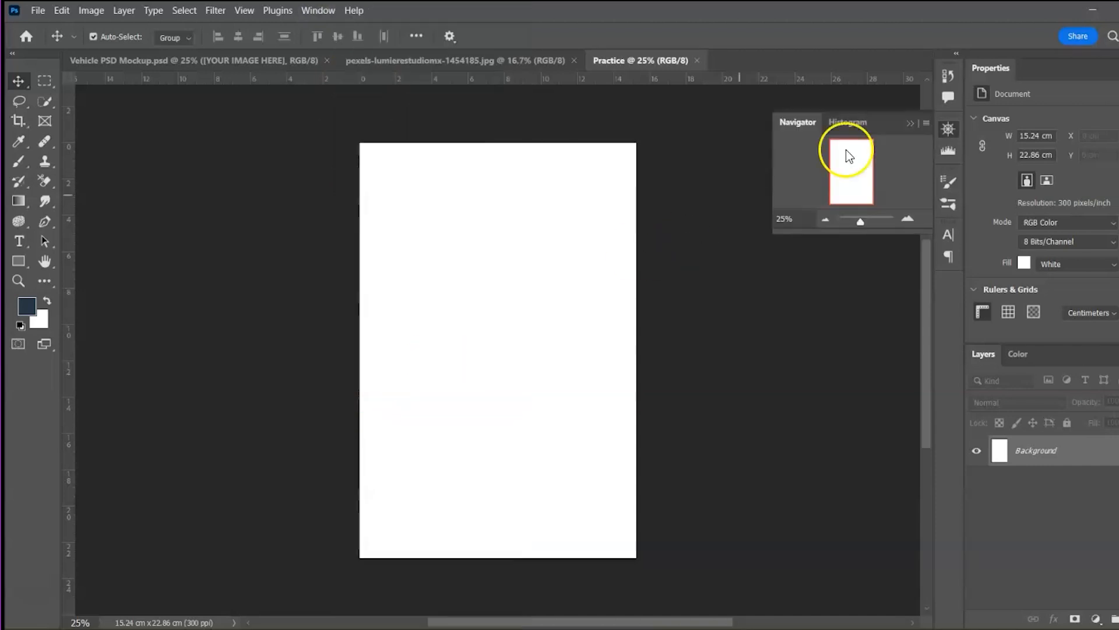
click(908, 124)
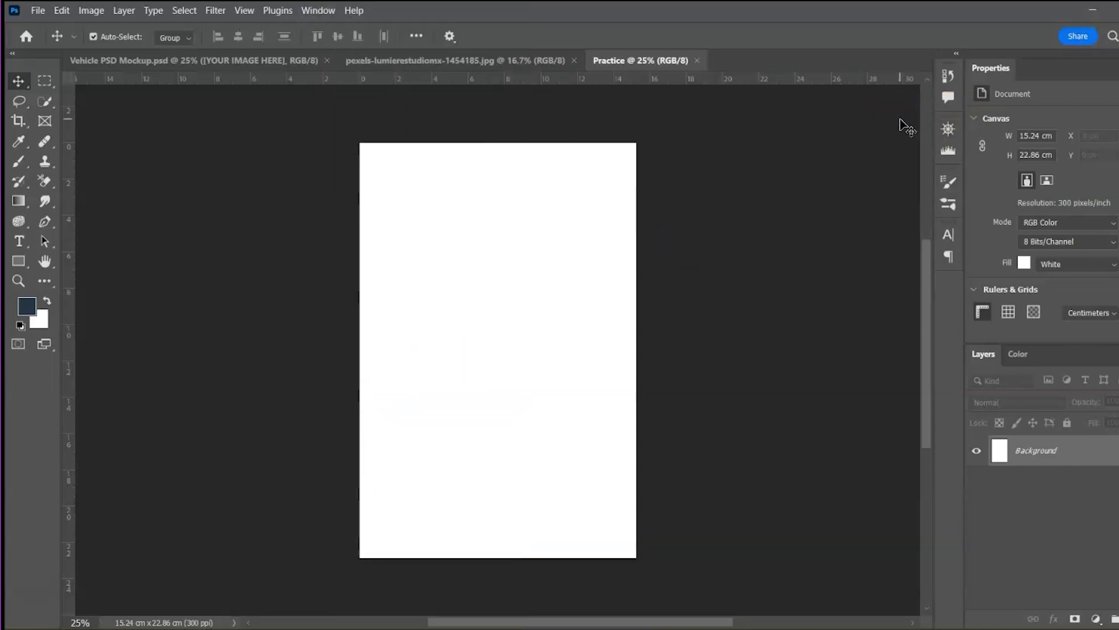
click(318, 10)
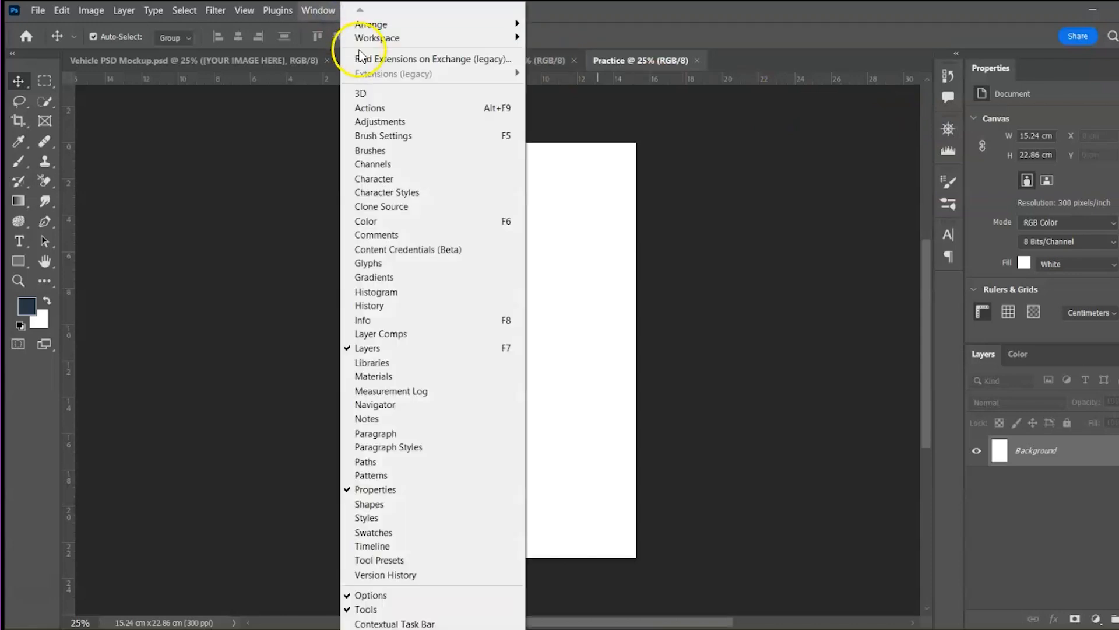
Save the current layout as a new workspace named Practice
mouse_move(416, 38)
click(572, 143)
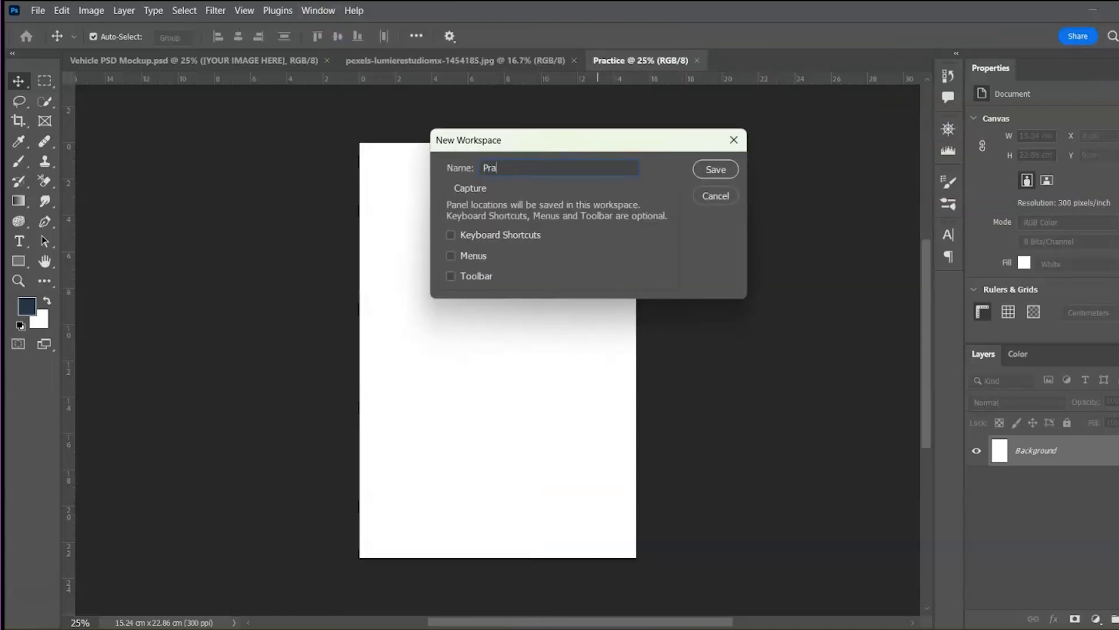
click(716, 169)
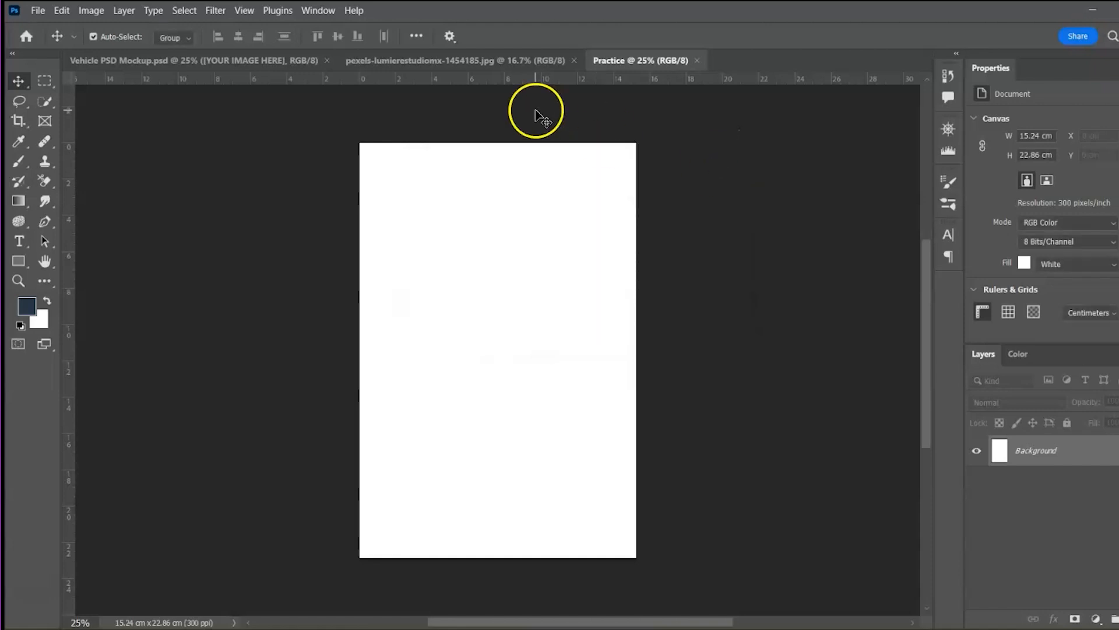
Switch to Essentials, float the Properties and Adjustments panels, then reset Essentials
click(325, 11)
mouse_move(462, 42)
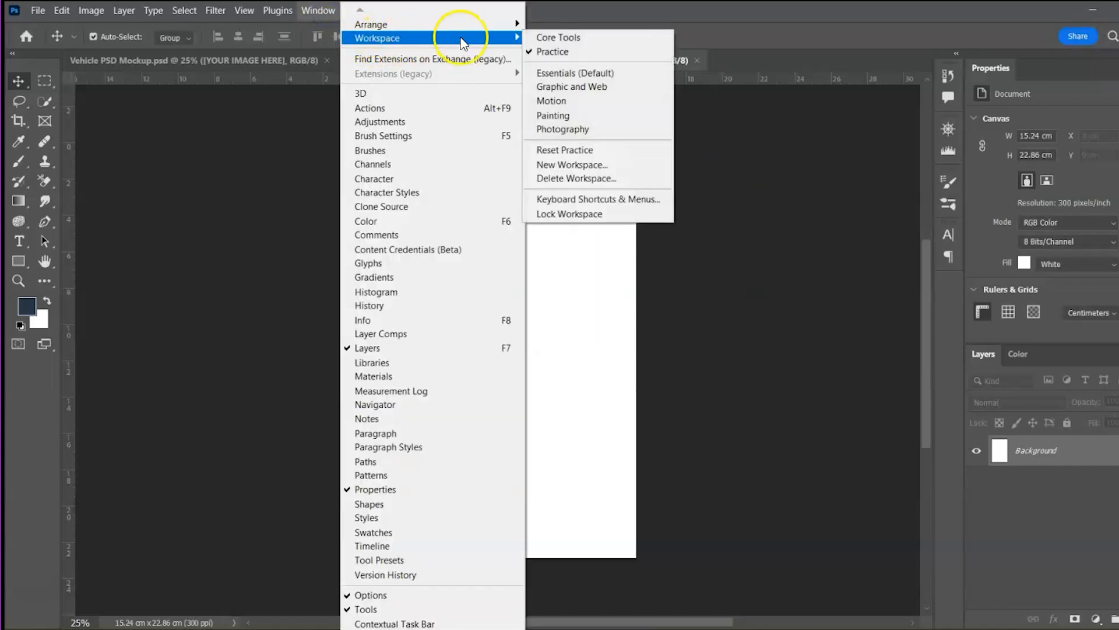
click(559, 72)
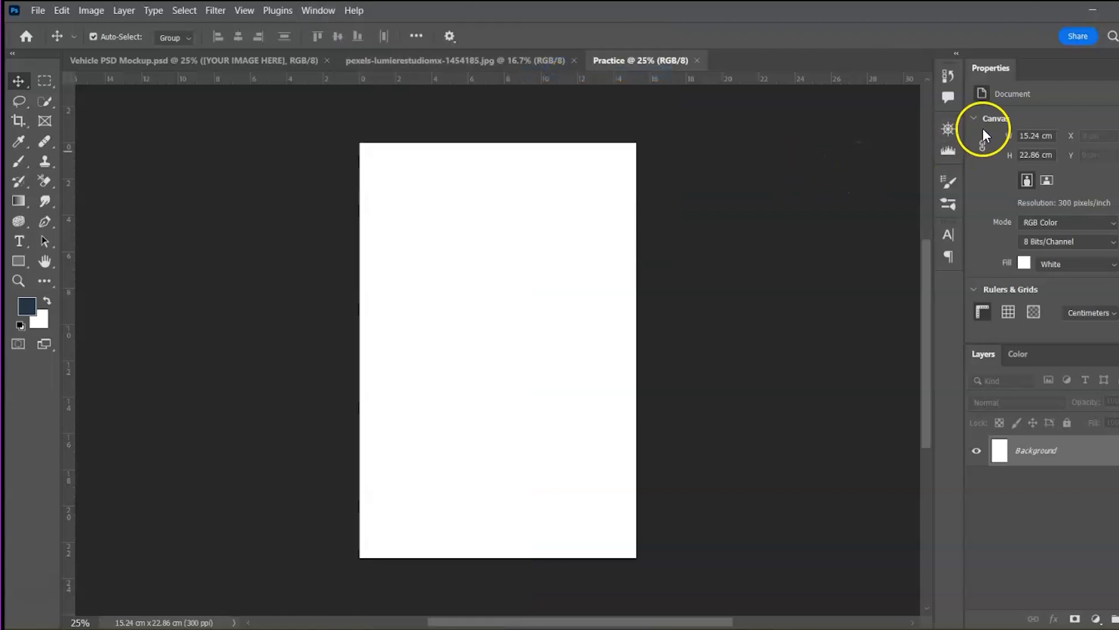
drag(993, 68, 740, 214)
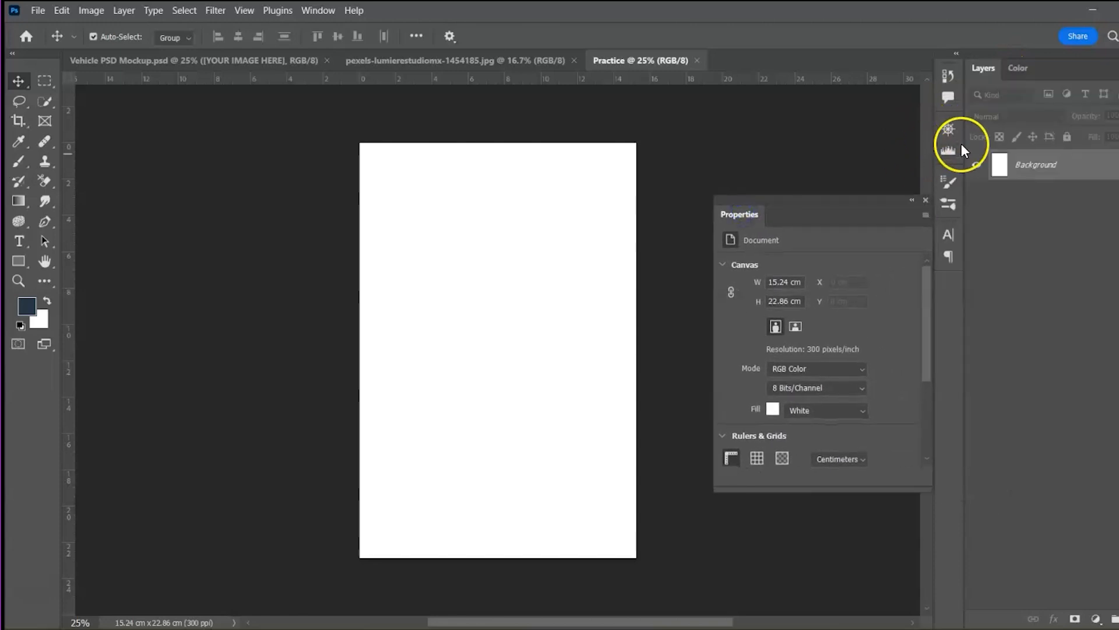
drag(725, 127, 727, 126)
drag(948, 203, 236, 275)
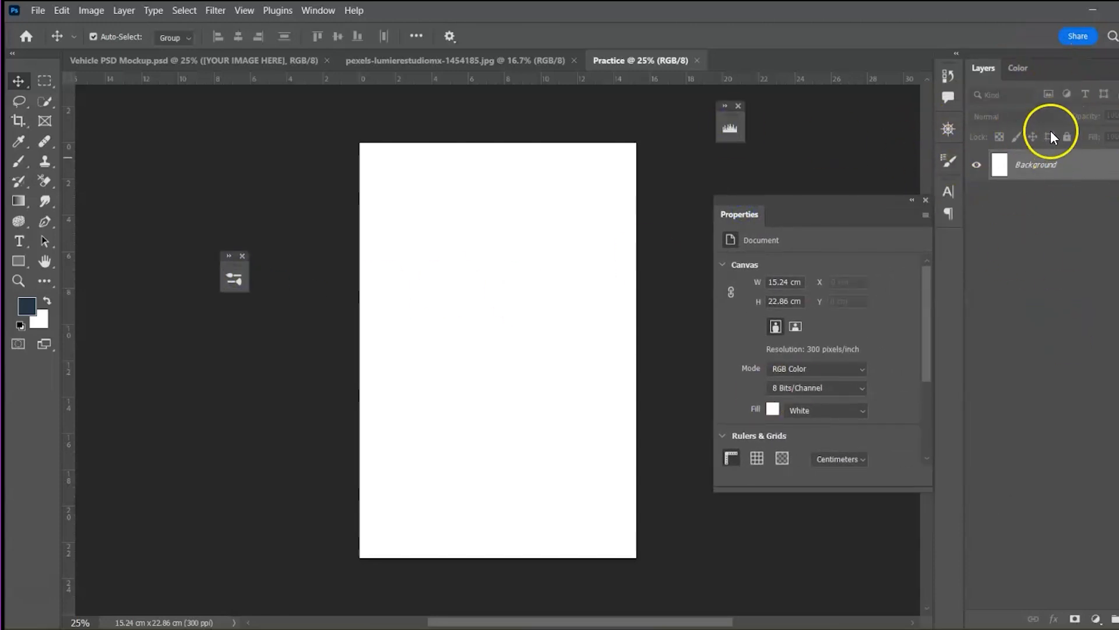
click(322, 12)
mouse_move(443, 41)
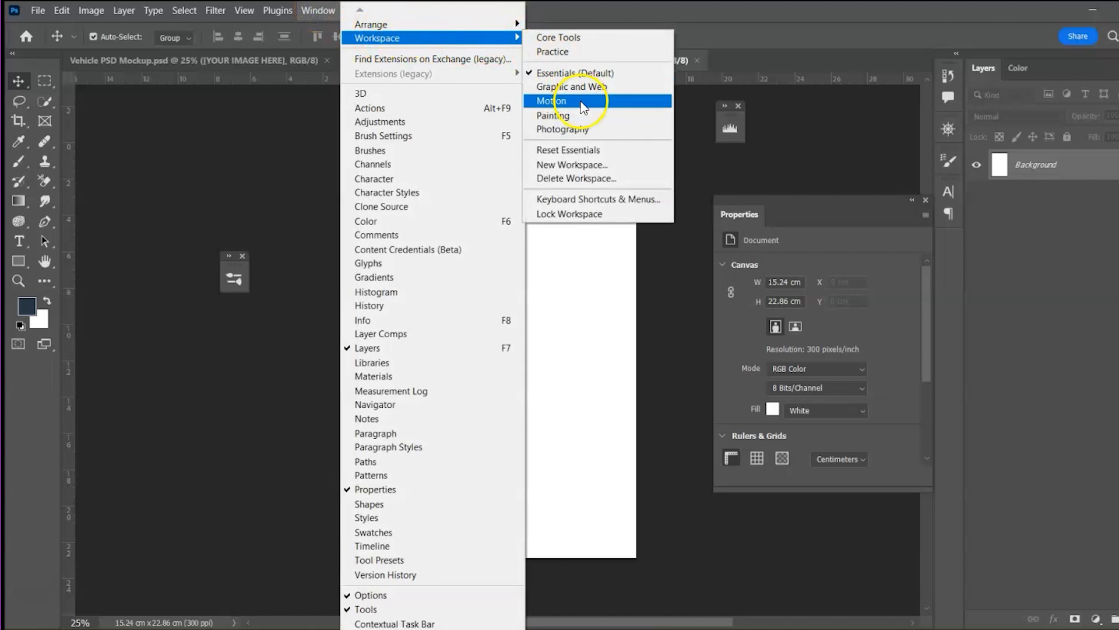
click(567, 153)
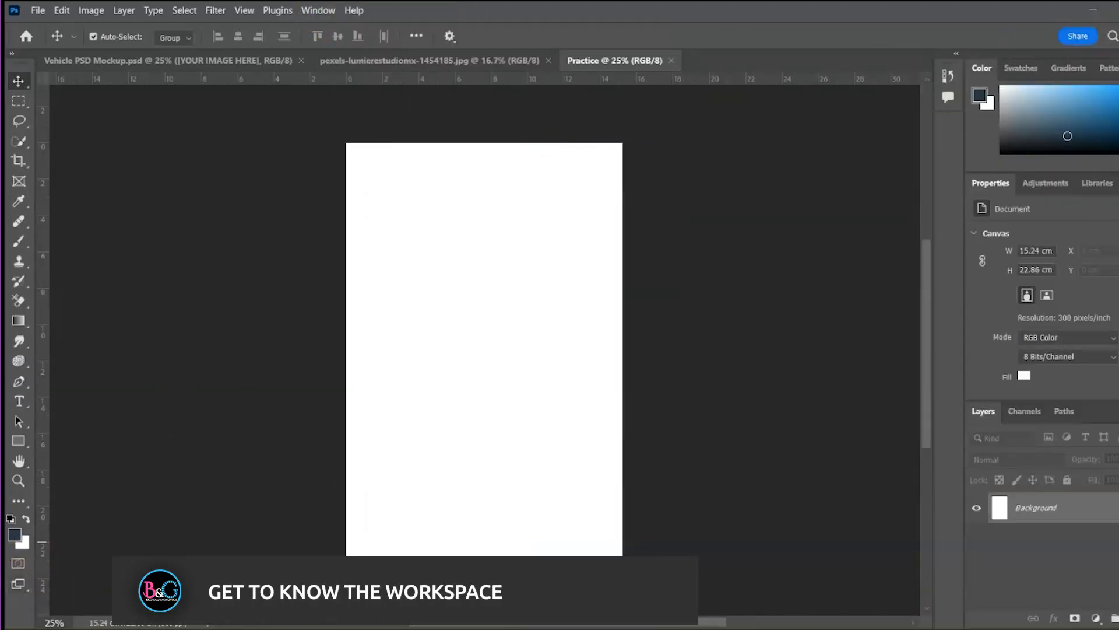
Draw a rectangle over the page's top half and fill it bright blue
click(19, 442)
drag(325, 140, 640, 400)
click(1021, 343)
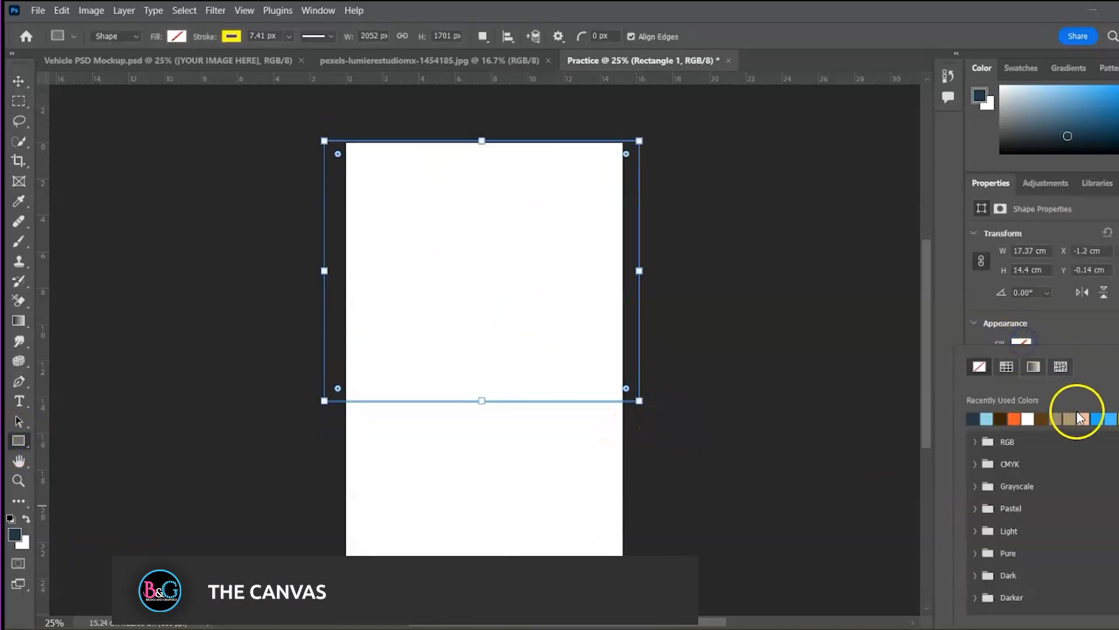
click(1098, 418)
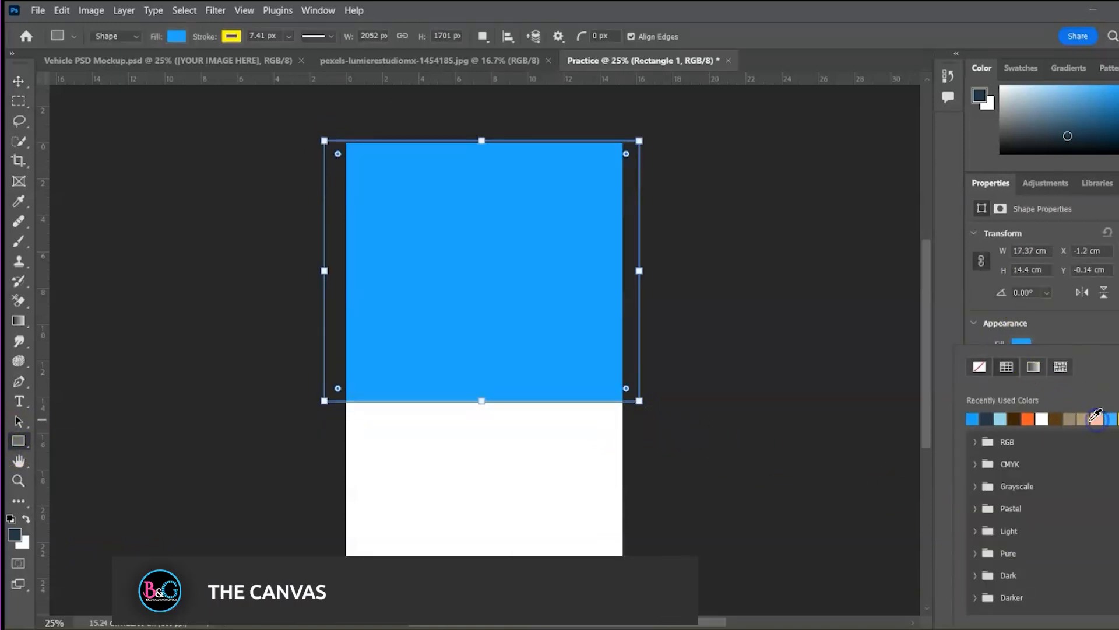
Duplicate the blue rectangle onto the lower half and fill the copy peach
click(20, 80)
click(220, 267)
click(380, 296)
drag(497, 303, 516, 495)
click(1023, 345)
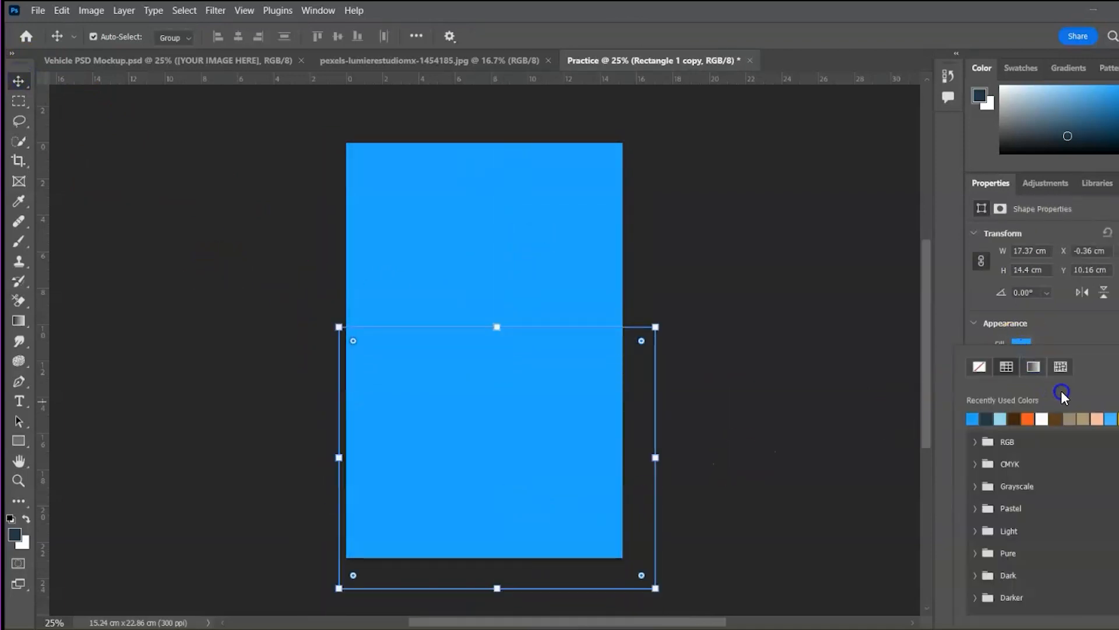
click(1102, 418)
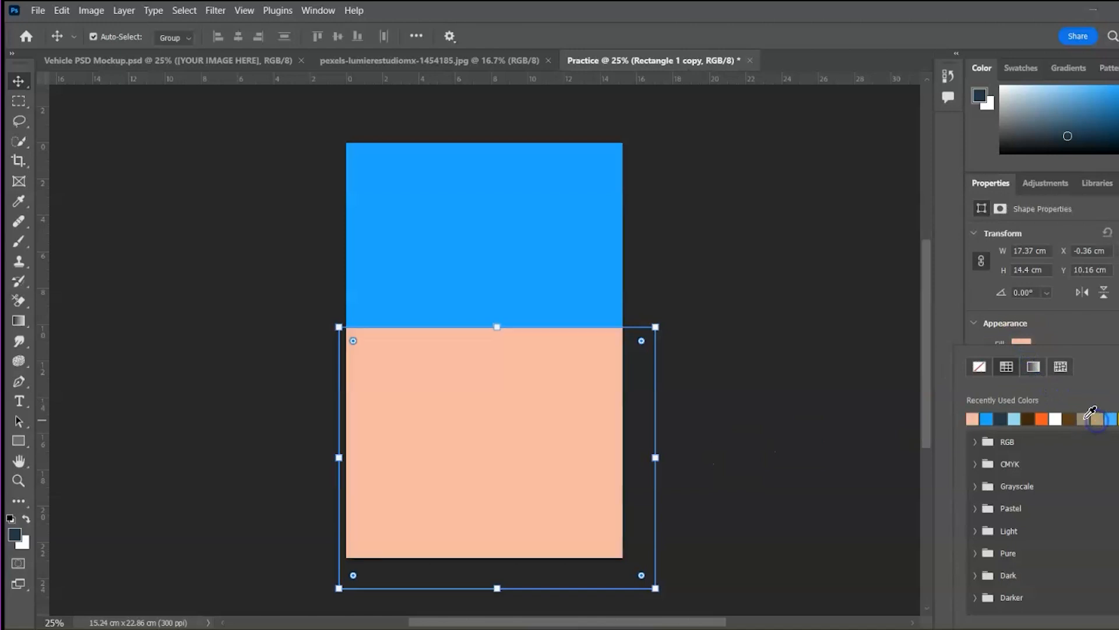
click(43, 95)
click(136, 172)
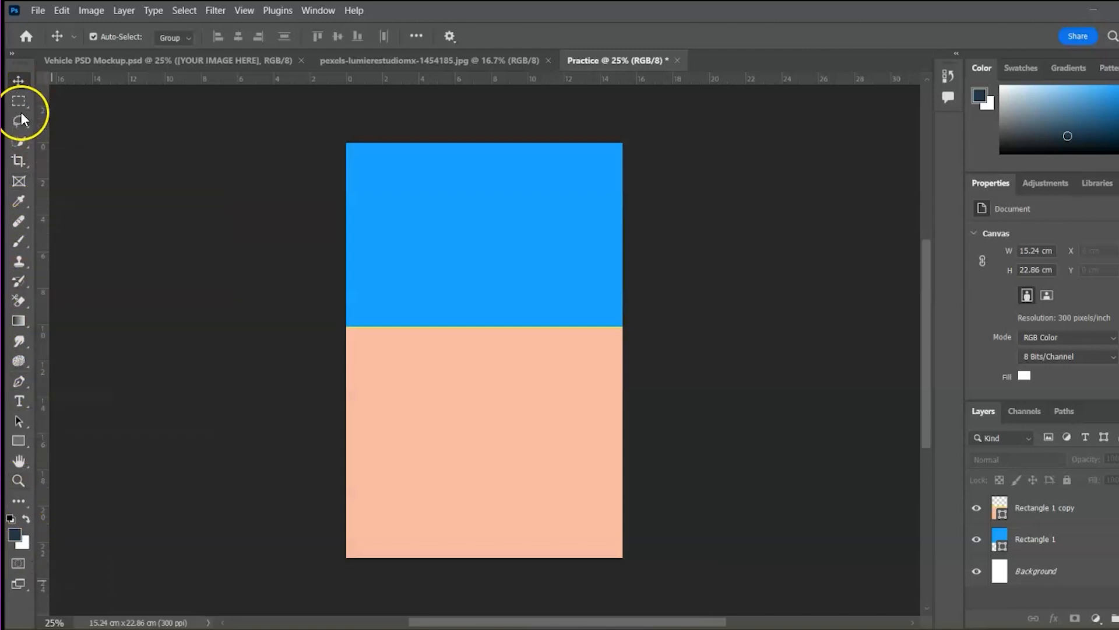
click(12, 53)
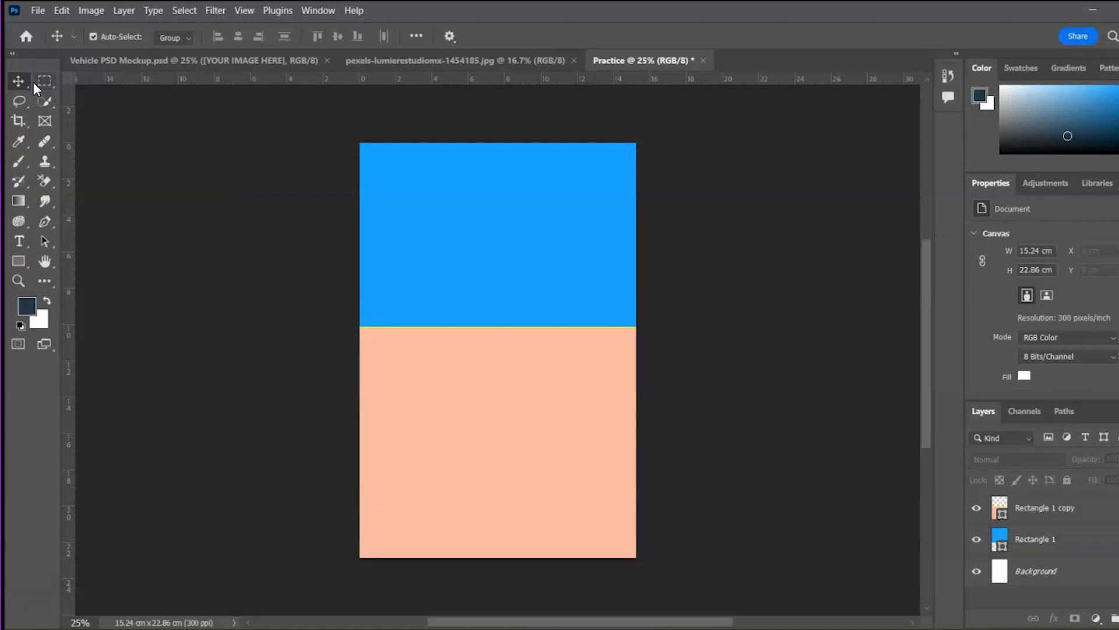
Return the toolbar to one column, view the Crop tool variants, and select the Brush tool
click(12, 53)
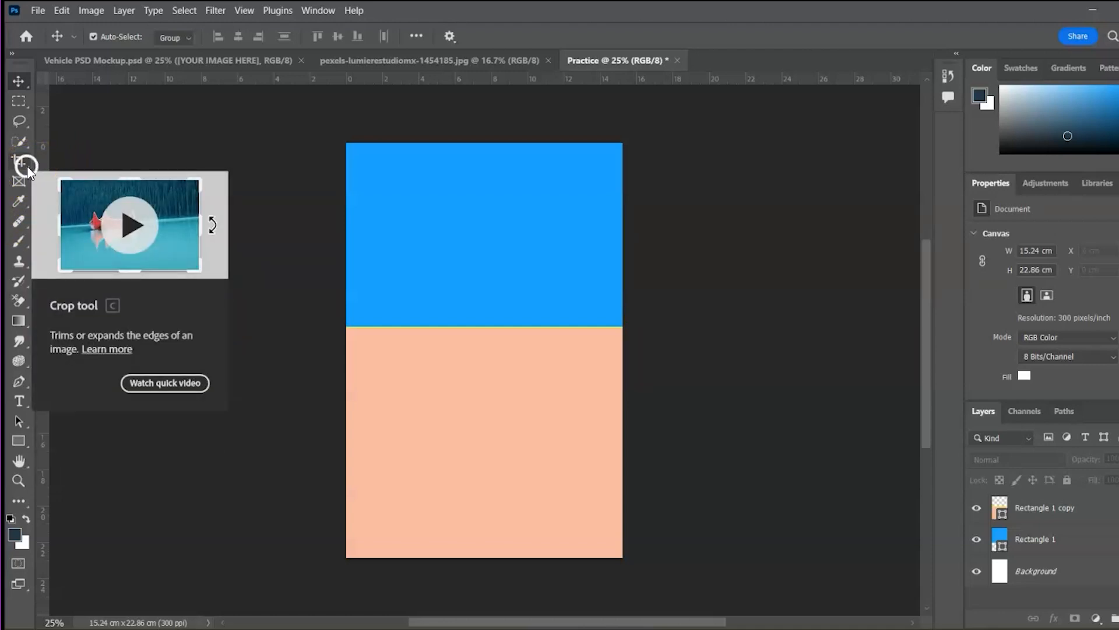
drag(27, 166, 68, 190)
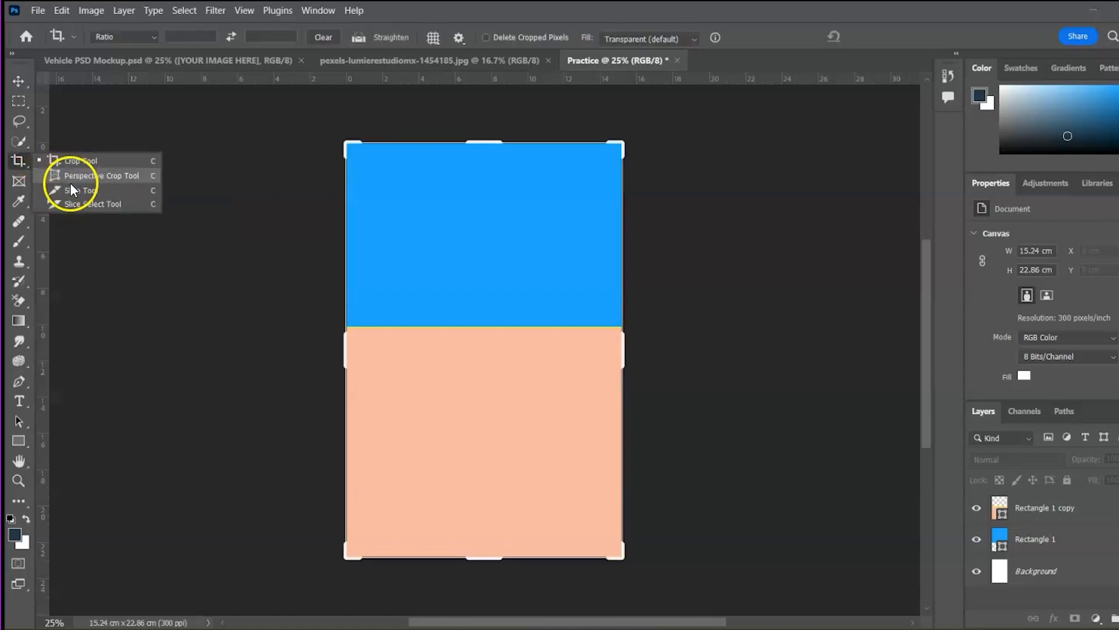
click(55, 575)
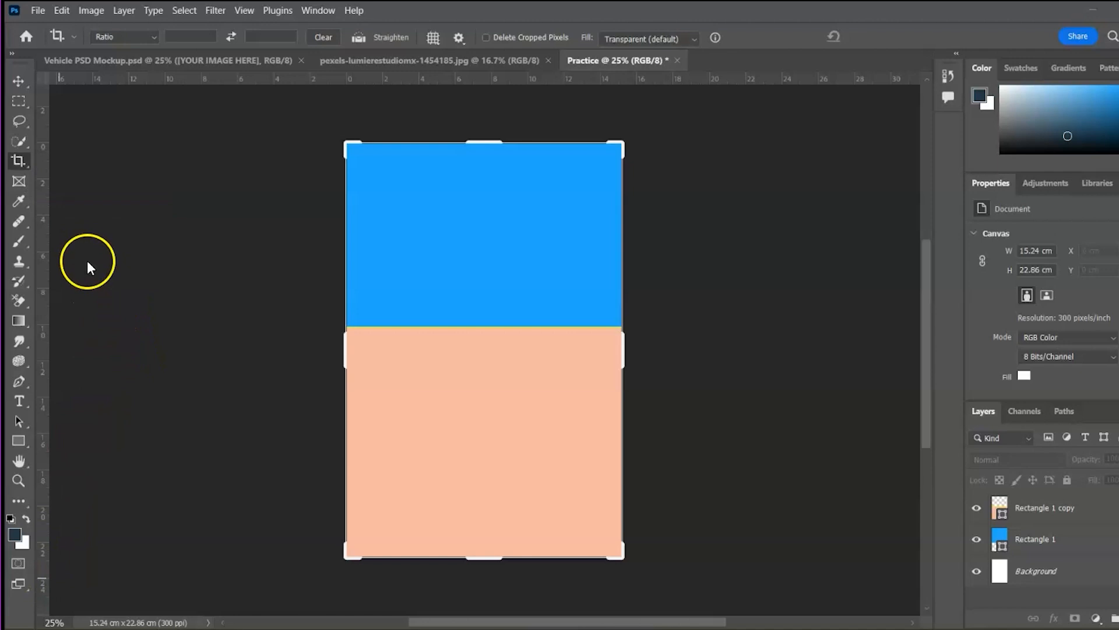
click(17, 240)
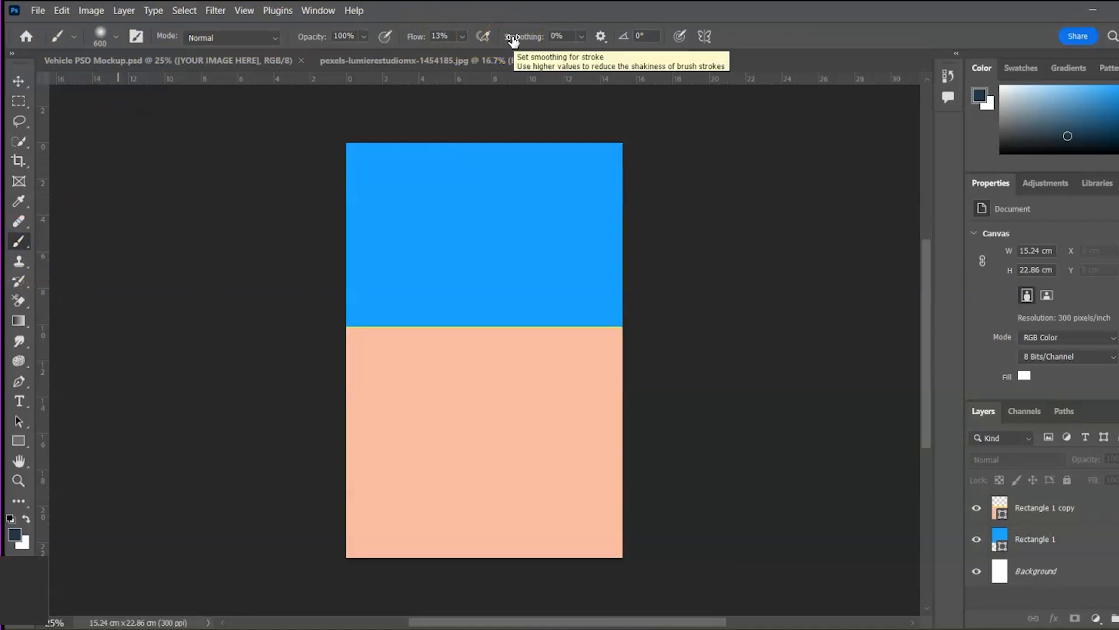
Hide both rectangle layers and draw a small rectangular marquee selection on the page
click(38, 10)
mouse_move(56, 11)
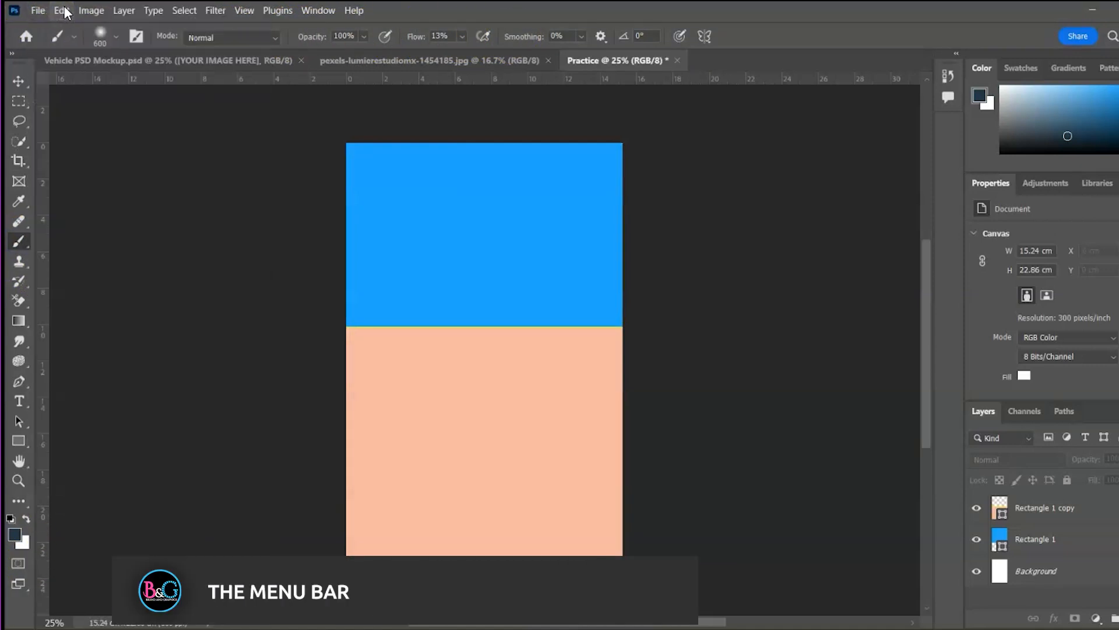
mouse_move(303, 23)
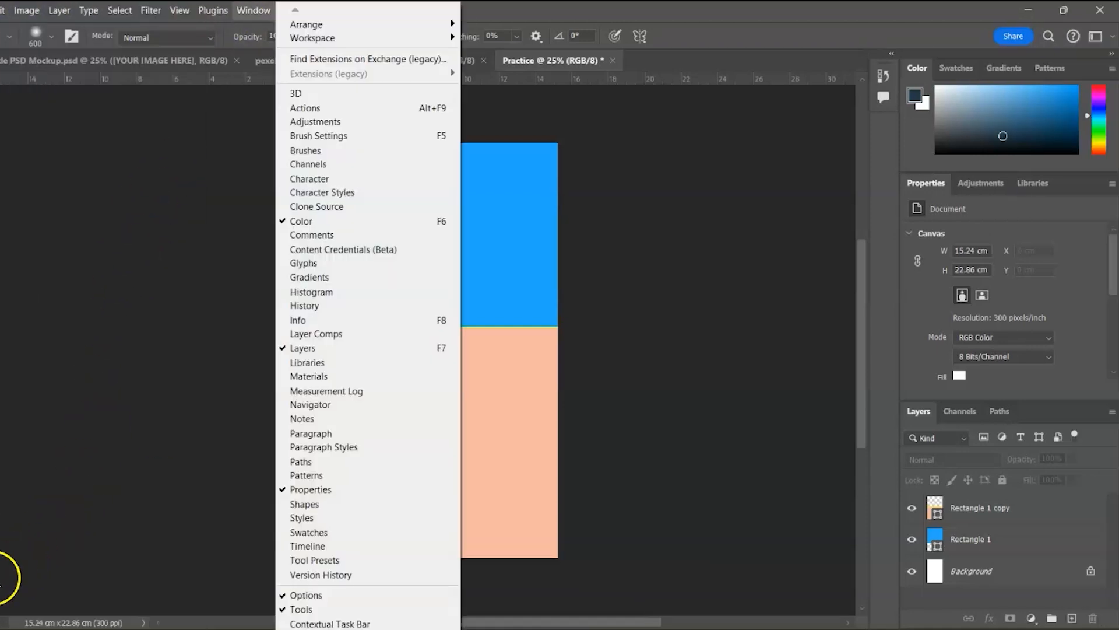
click(32, 603)
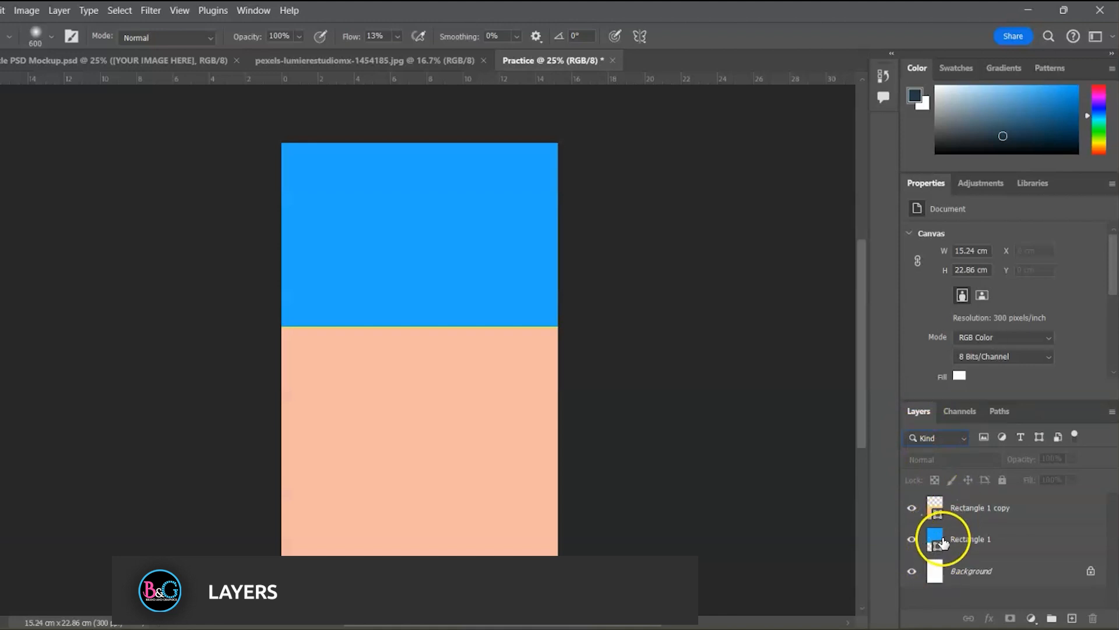
click(994, 572)
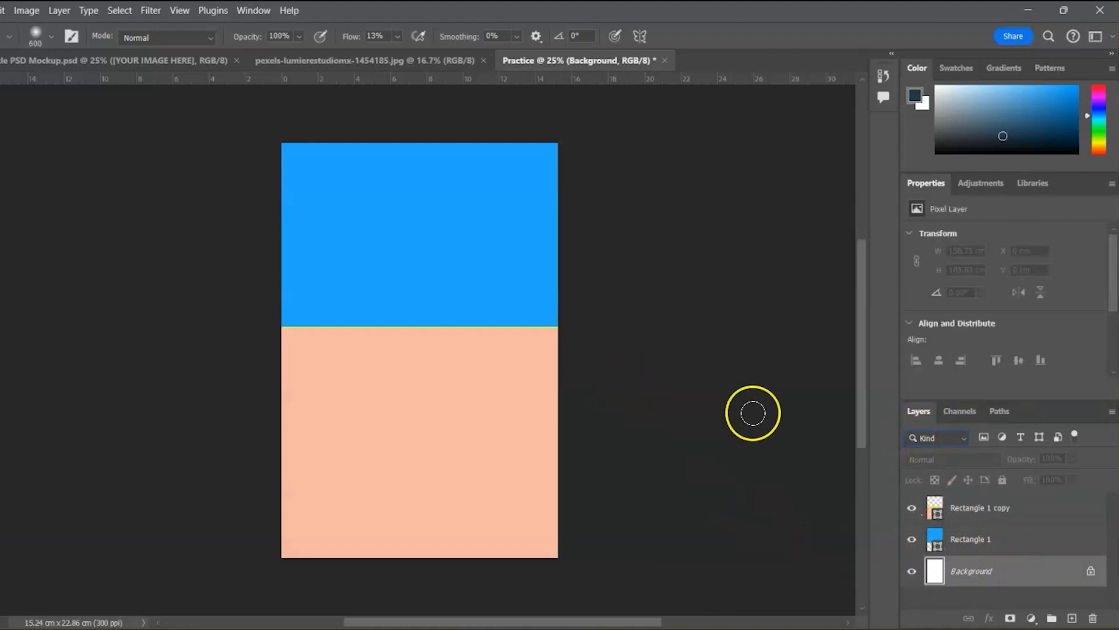
click(912, 509)
click(912, 538)
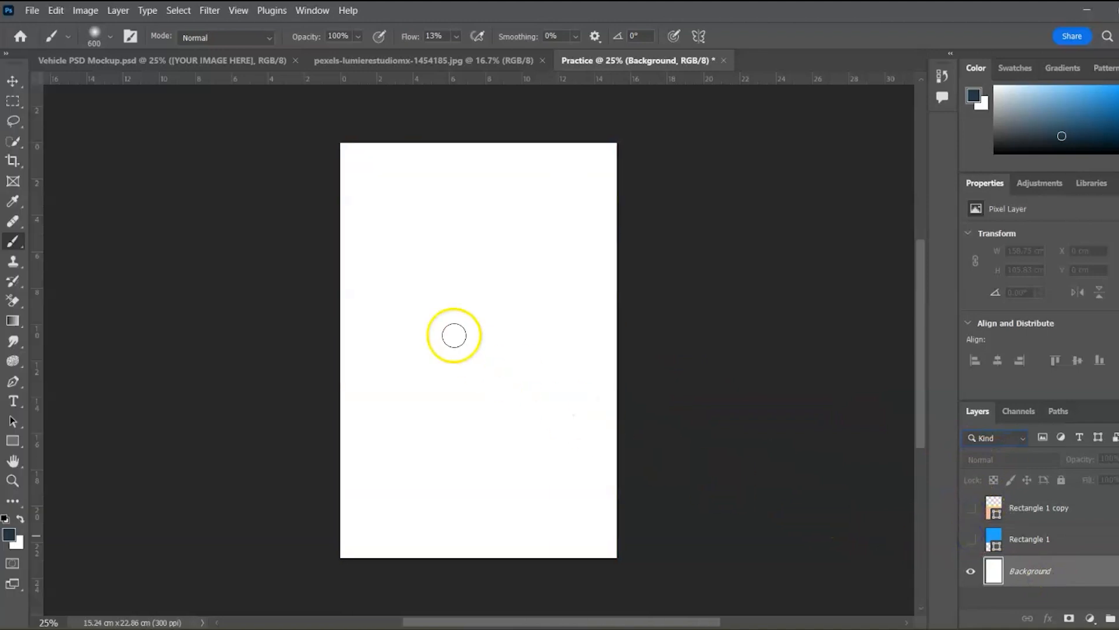
click(16, 104)
mouse_move(481, 333)
mouse_down()
mouse_move(564, 295)
mouse_move(499, 298)
mouse_up()
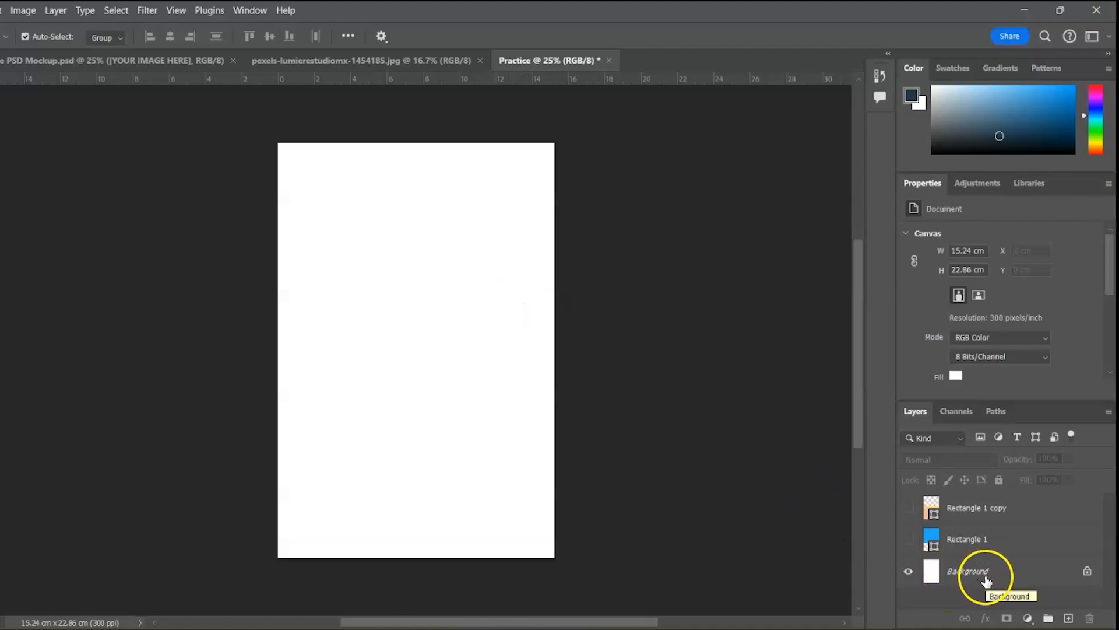
Drag the Background layer's lock to the trash, turning it into Layer 0
click(1087, 573)
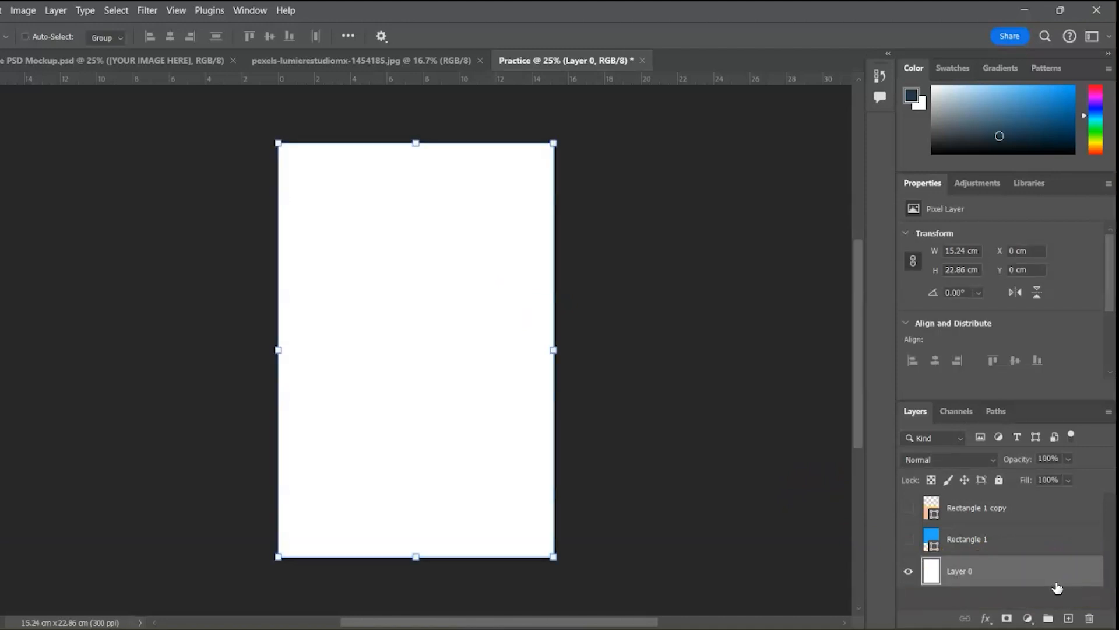
key(ctrl+z)
click(972, 573)
click(981, 573)
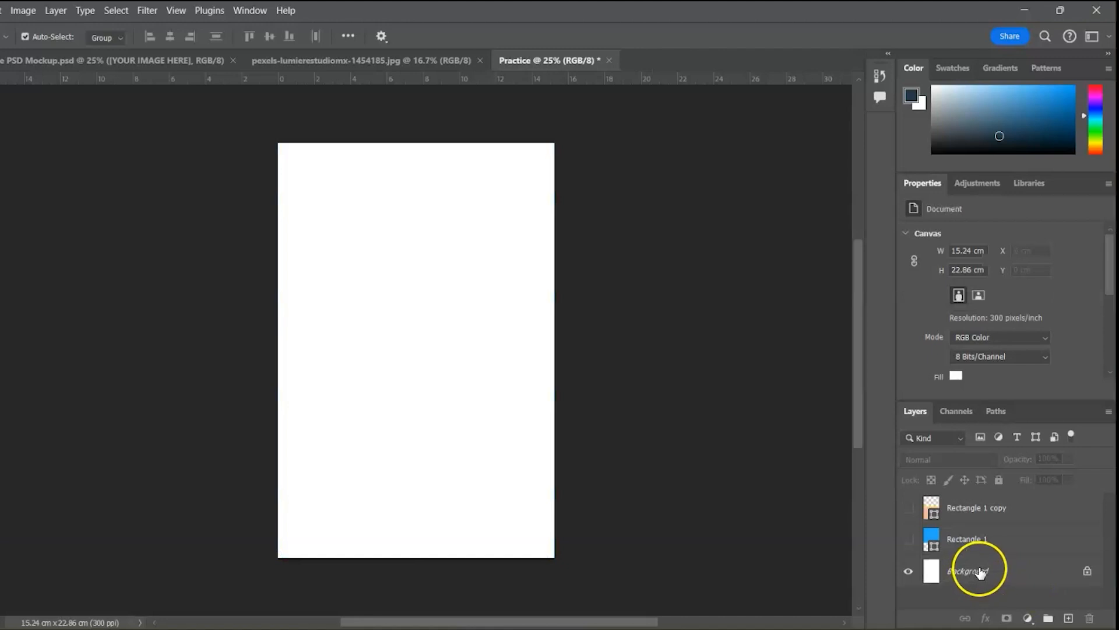
double_click(984, 571)
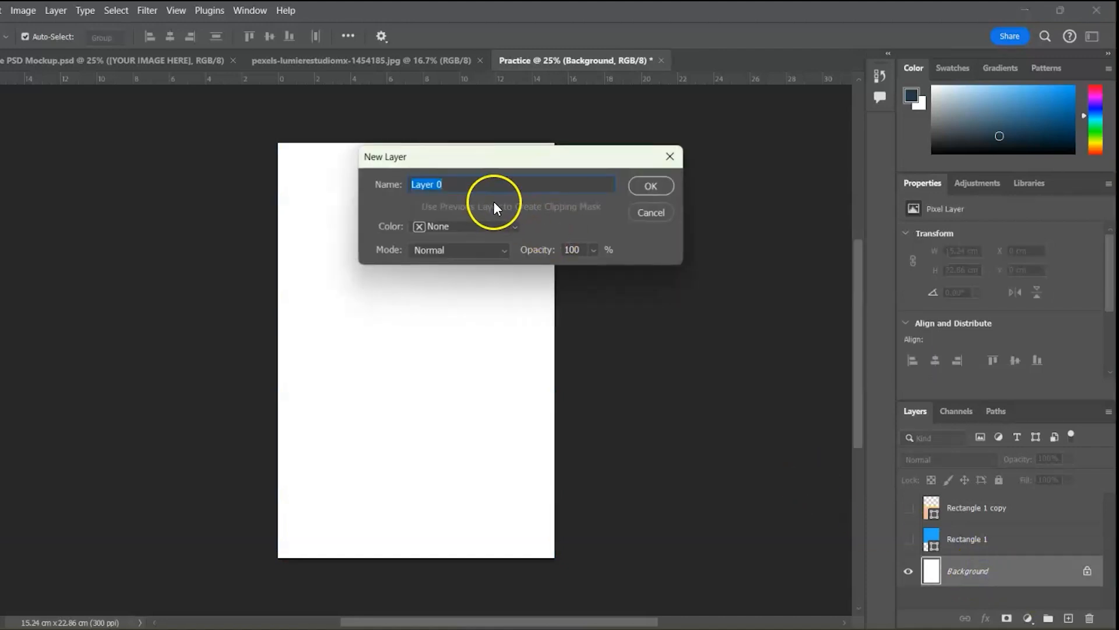
click(670, 156)
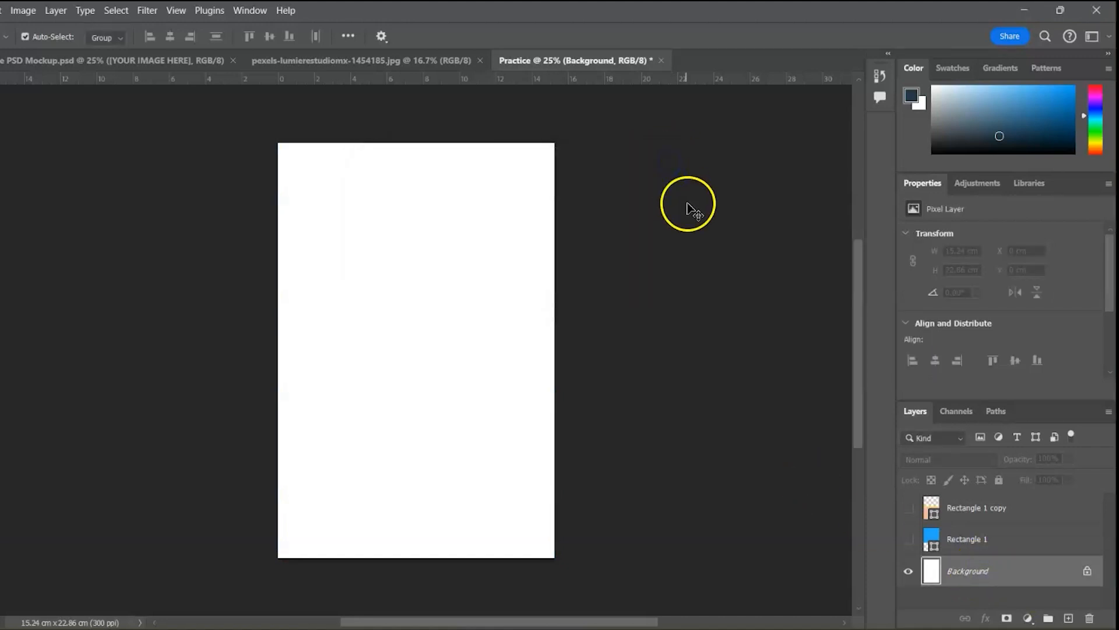
drag(1089, 573, 1092, 623)
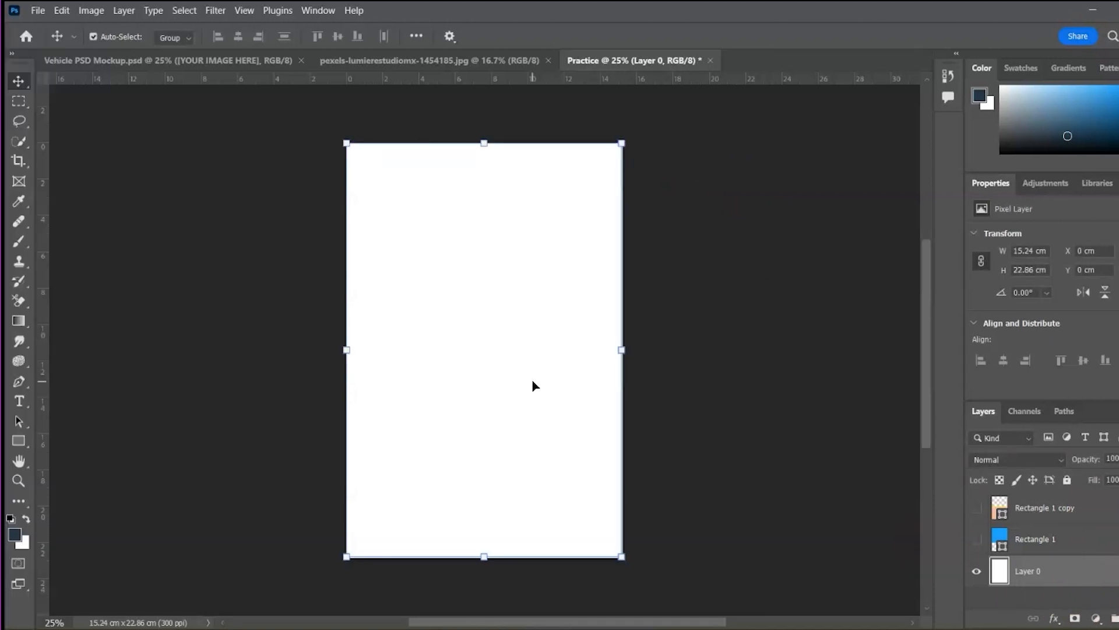
click(314, 310)
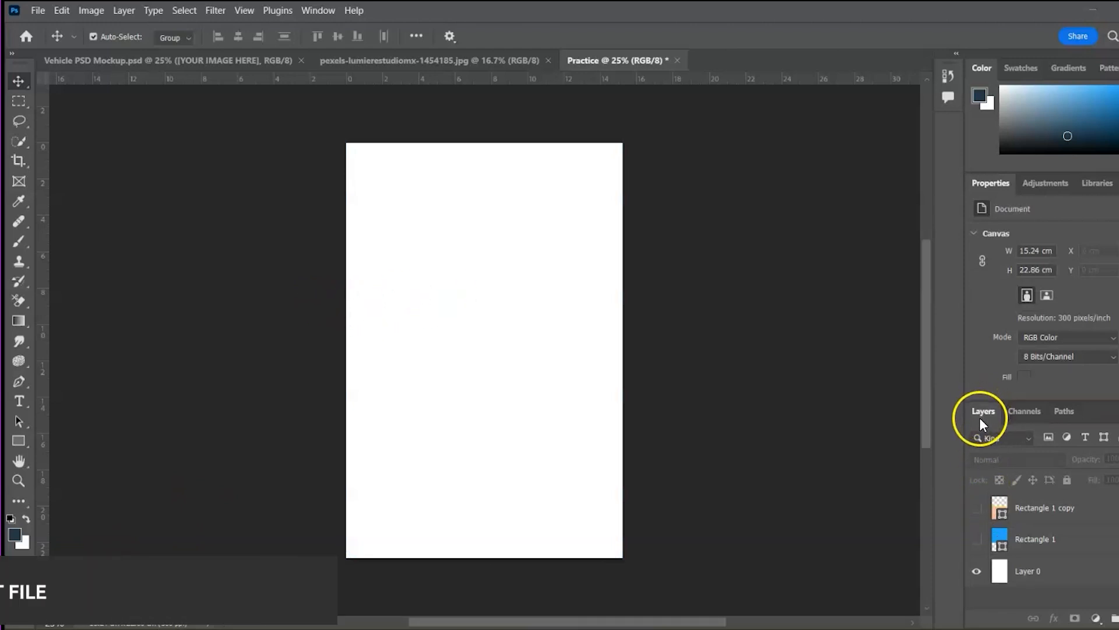
Place pexels-lumierestudiomx-1454185 as a linked image and commit its transform
click(38, 11)
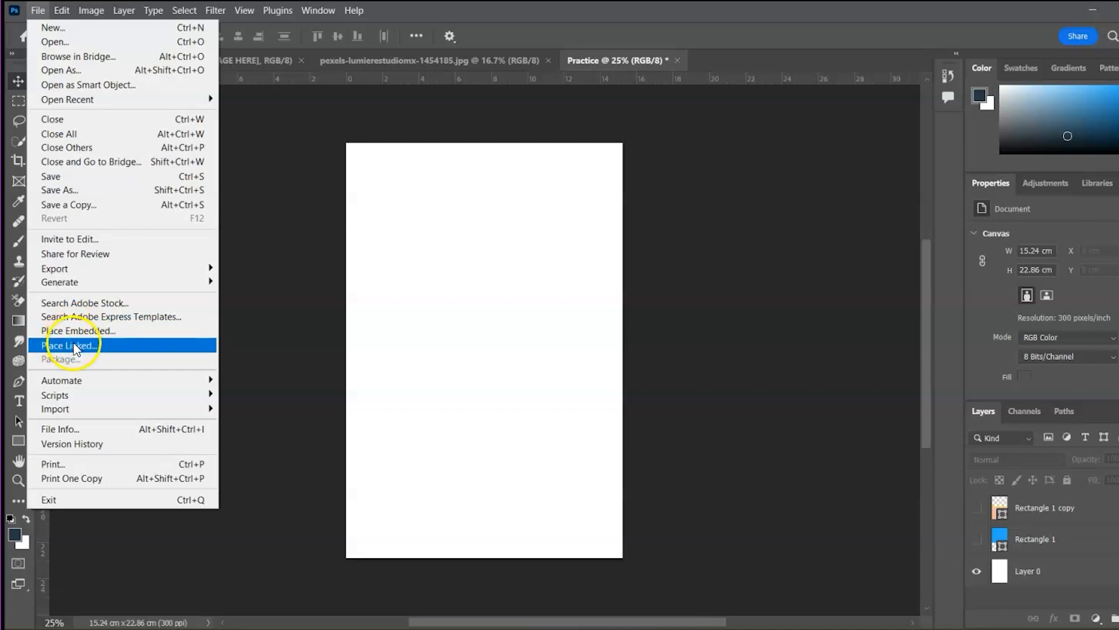
click(73, 345)
drag(590, 212, 591, 212)
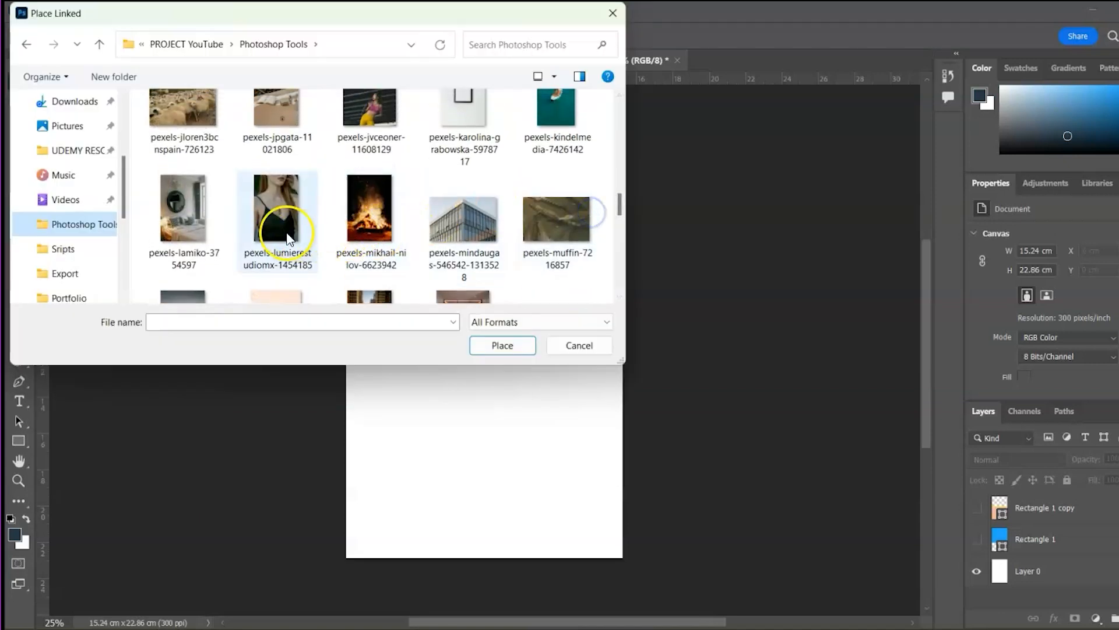
double_click(279, 218)
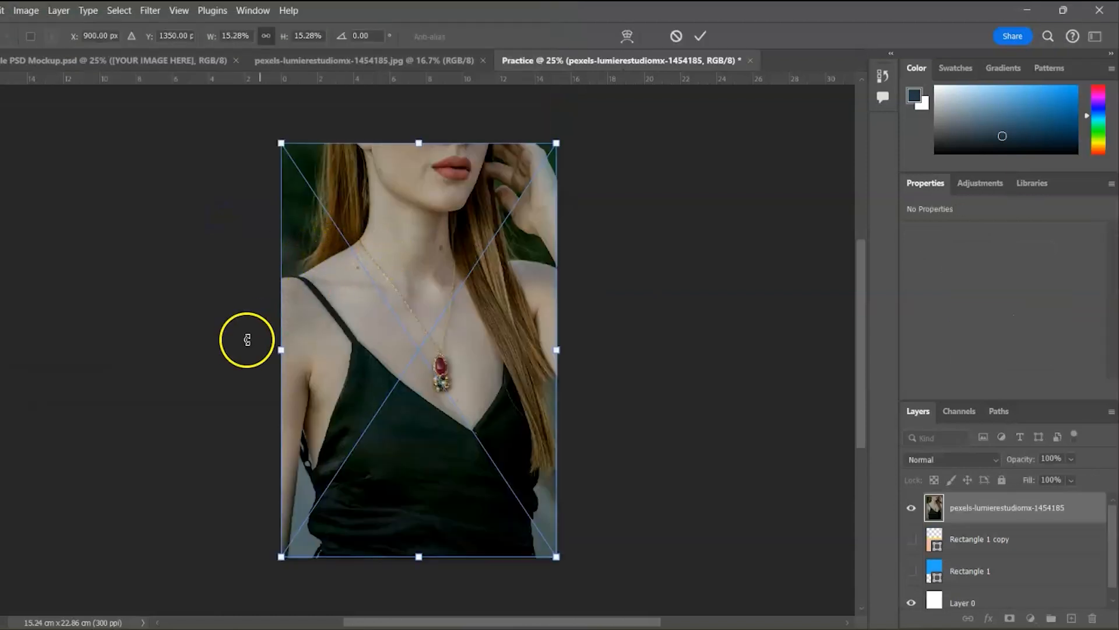
click(705, 35)
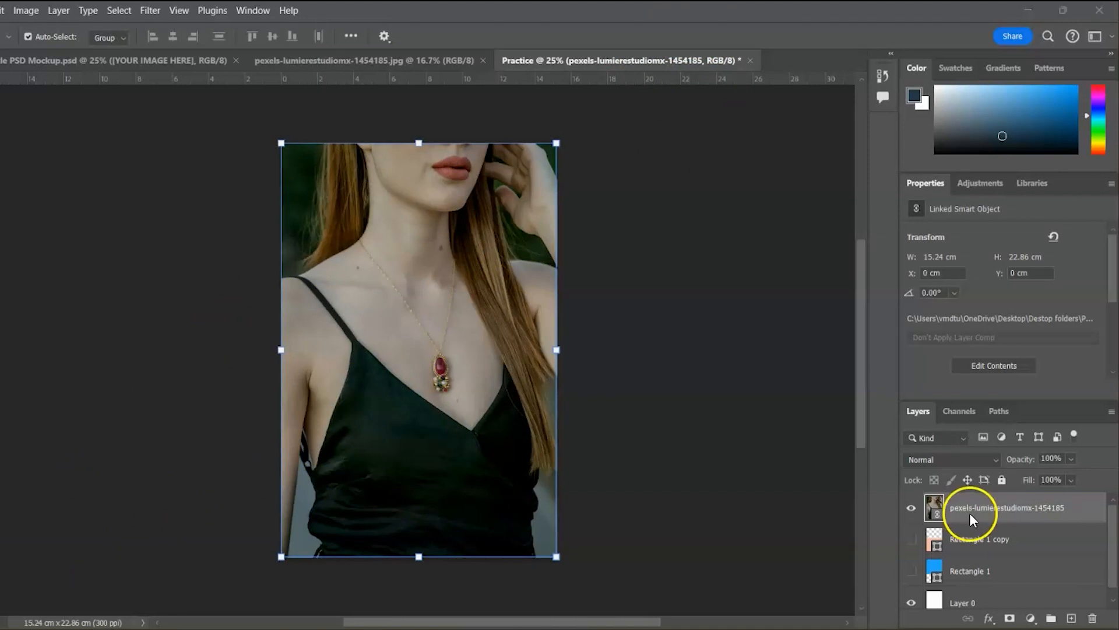
Show the rectangles again and restack the layers so the photo sits above both
click(913, 572)
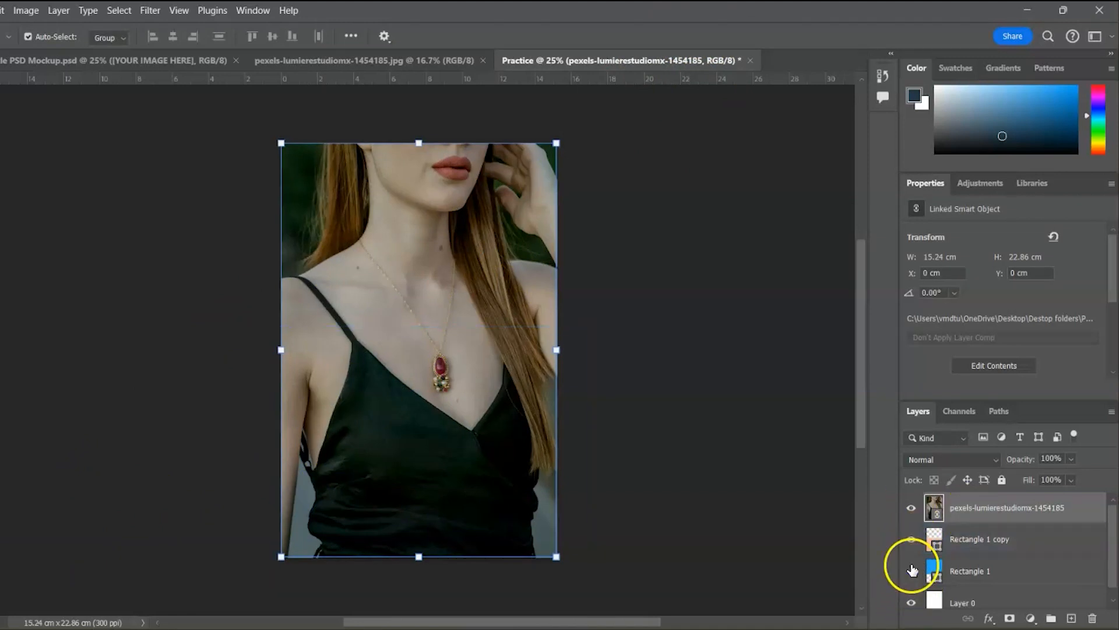
click(914, 516)
click(913, 515)
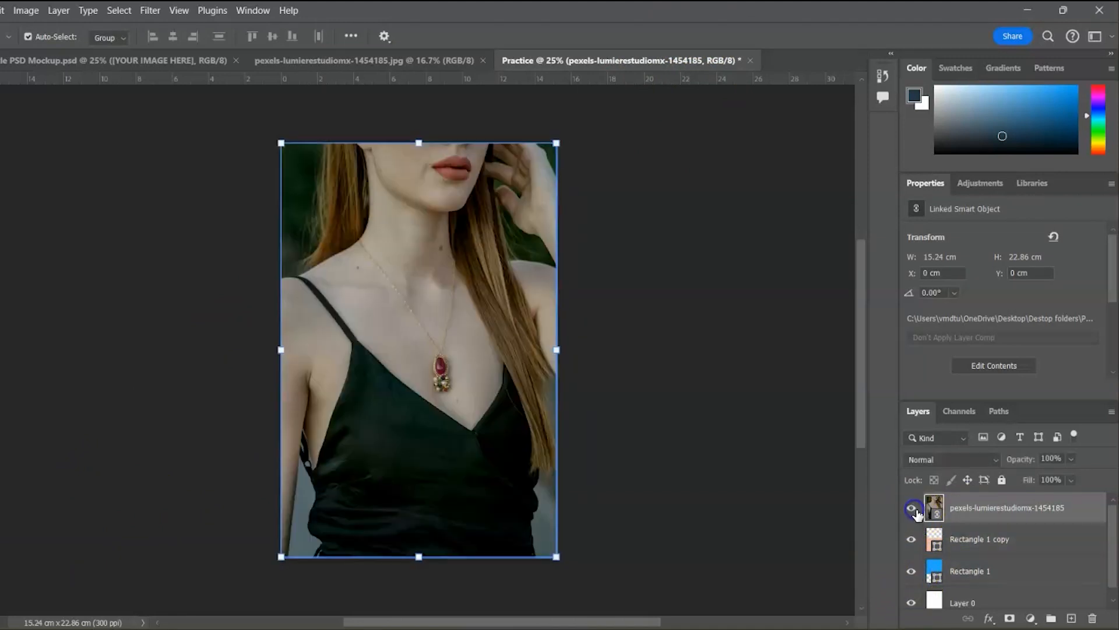
click(921, 537)
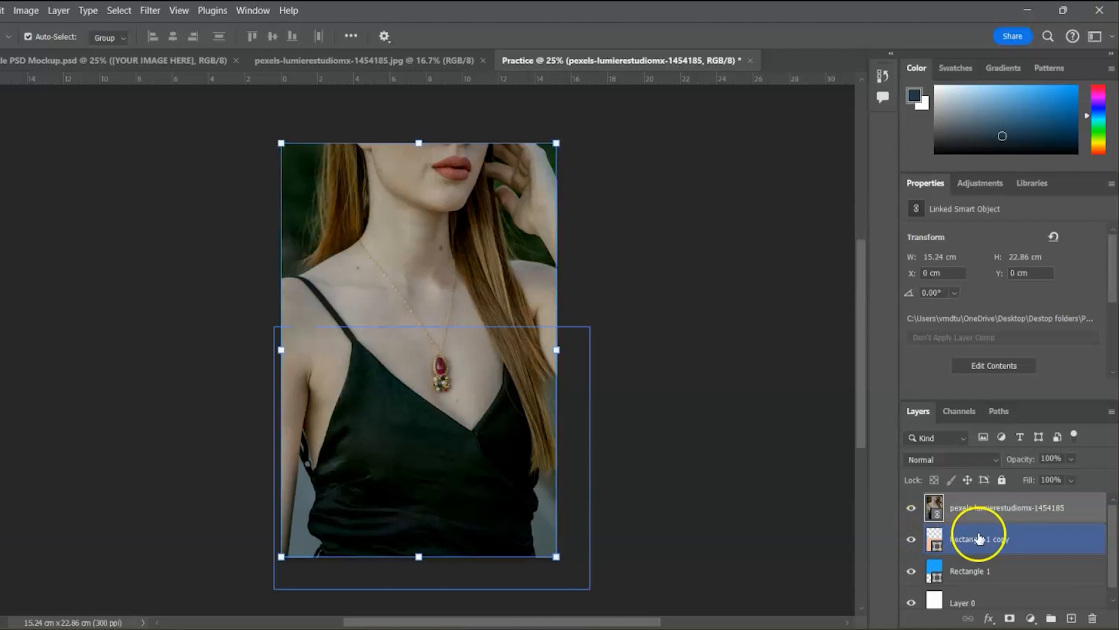
drag(993, 542, 973, 500)
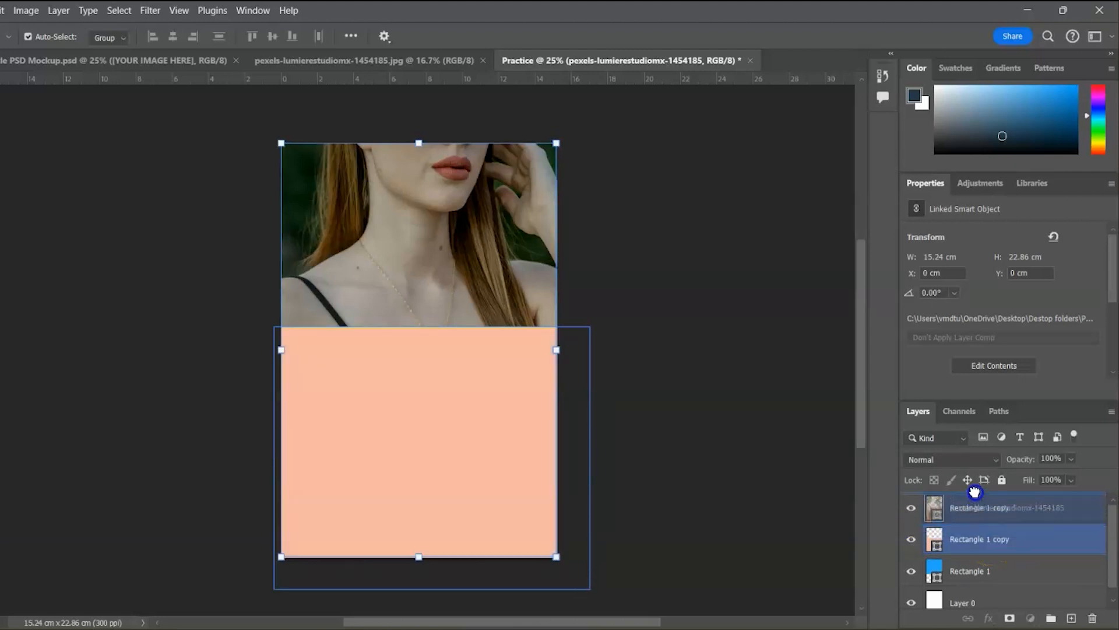
drag(991, 569, 961, 495)
drag(962, 571, 945, 503)
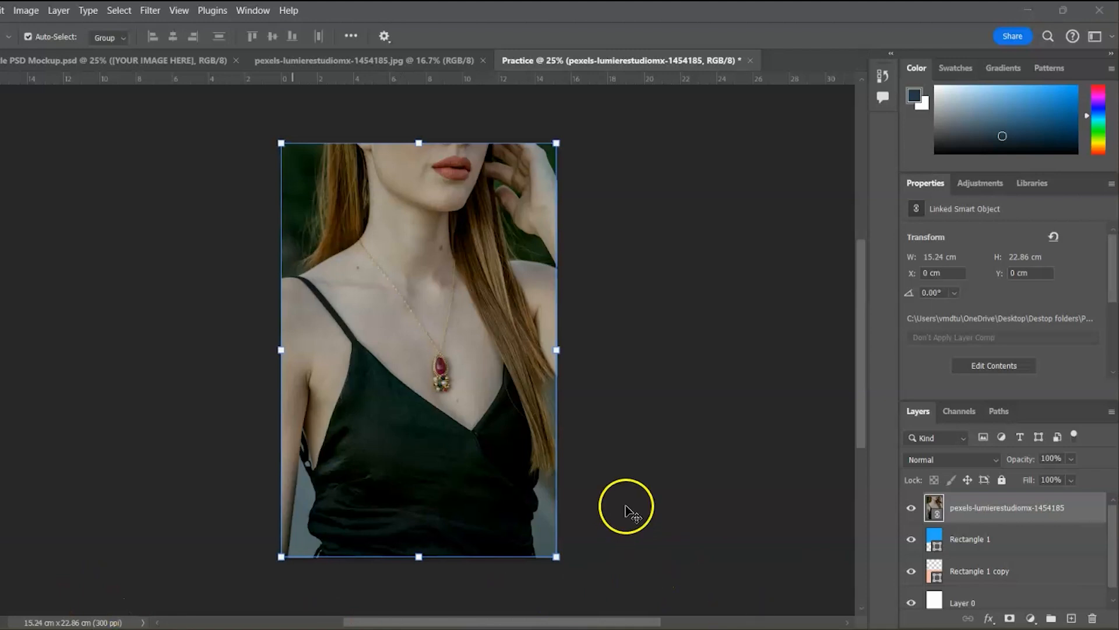
click(675, 312)
click(456, 380)
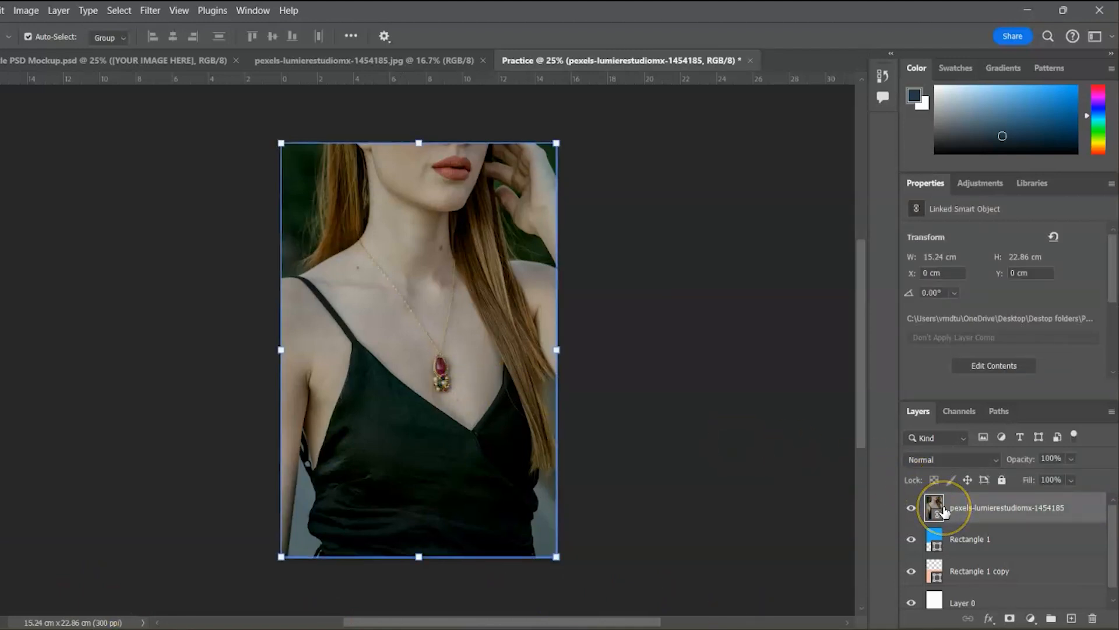
click(911, 507)
click(952, 541)
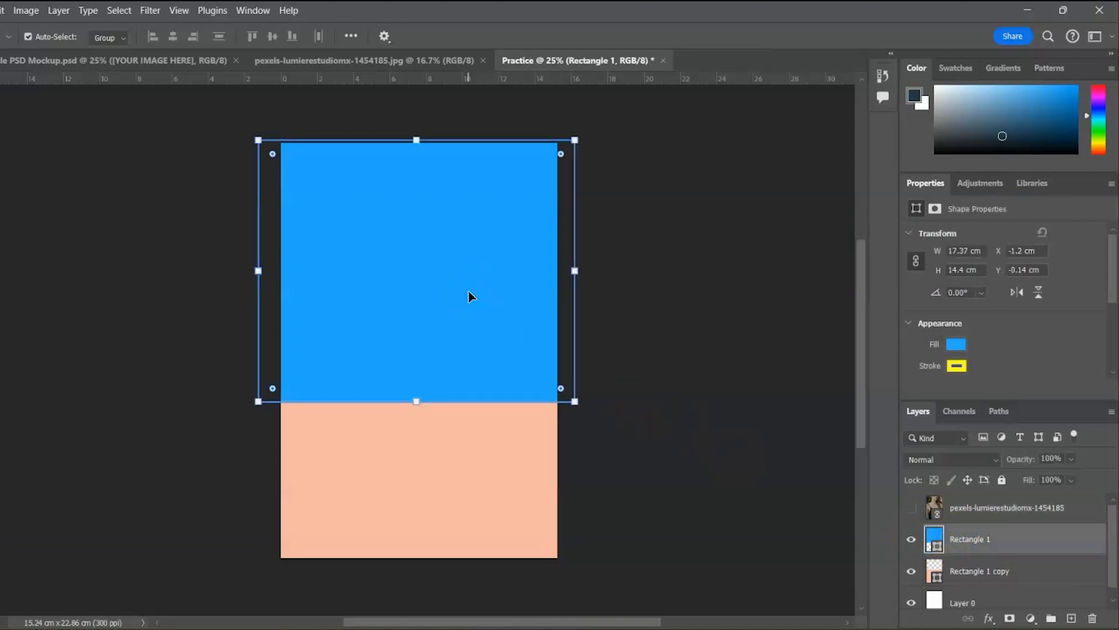
click(911, 507)
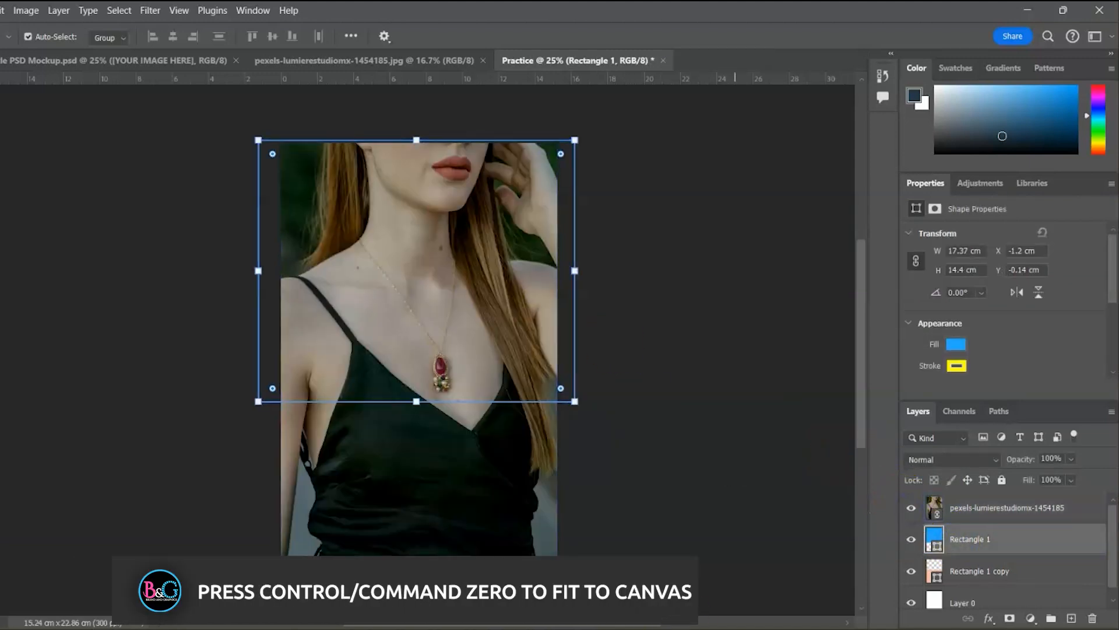
click(743, 430)
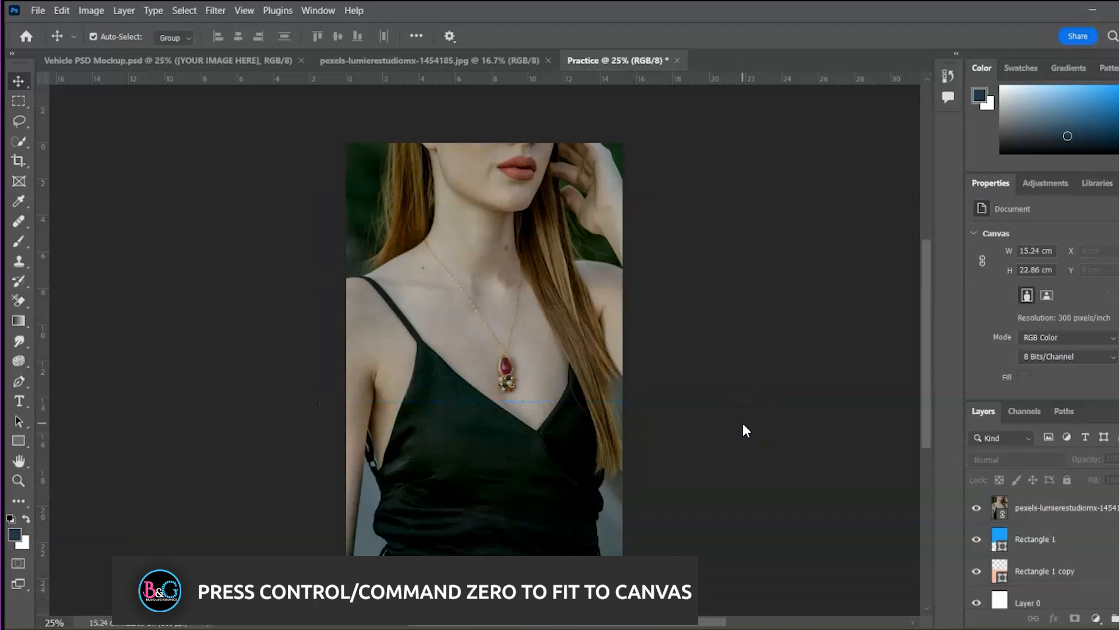
Practise fitting, zooming and panning around the pendant with Ctrl+0, Ctrl+/-, Zoom and Hand tools
key(ctrl+0)
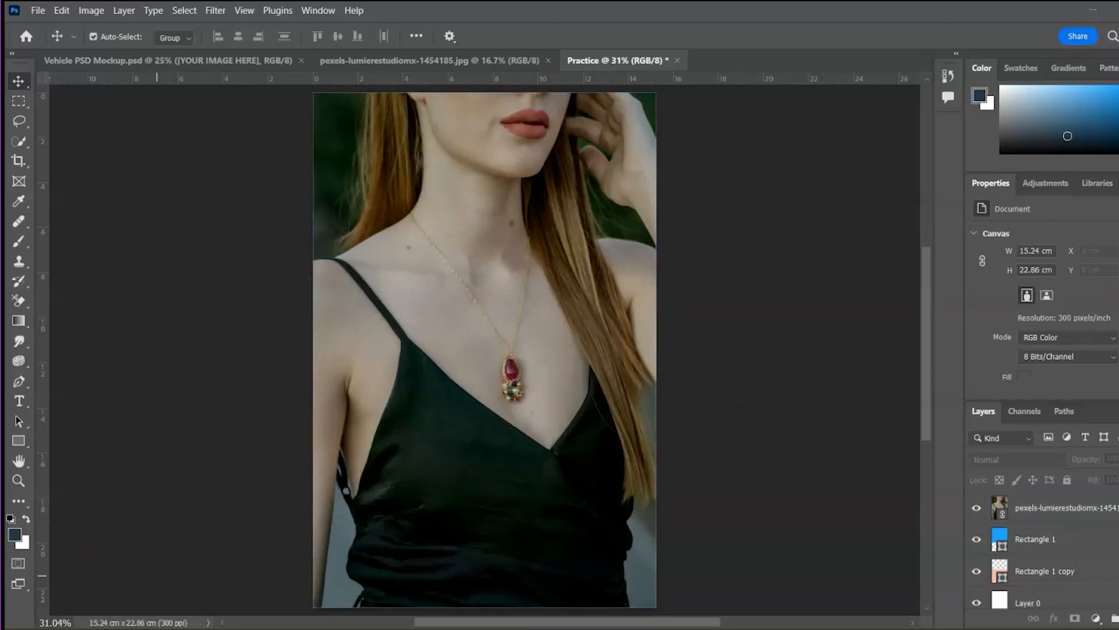
click(24, 476)
drag(460, 379, 499, 284)
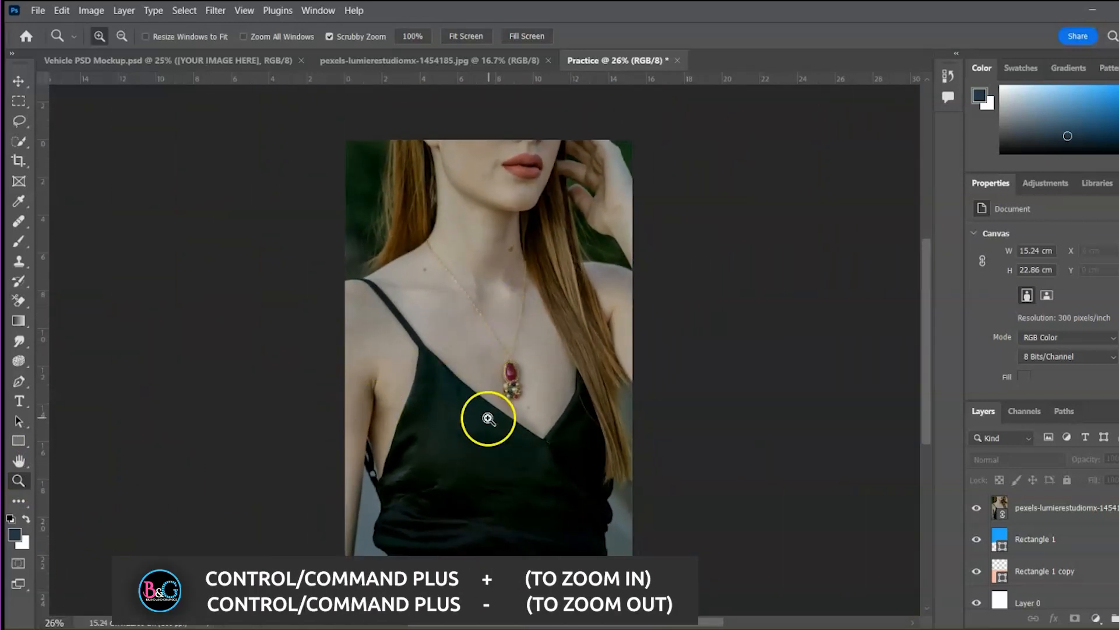
key(ctrl+plus)
key(ctrl+plus)
key(ctrl+minus)
key(ctrl+minus)
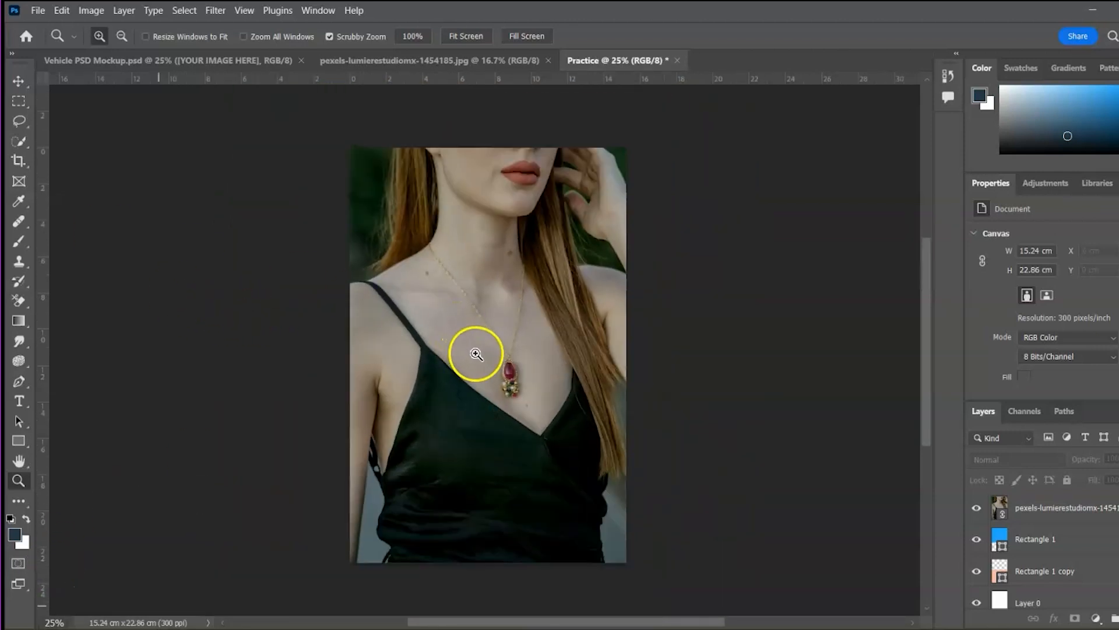
drag(475, 354, 543, 384)
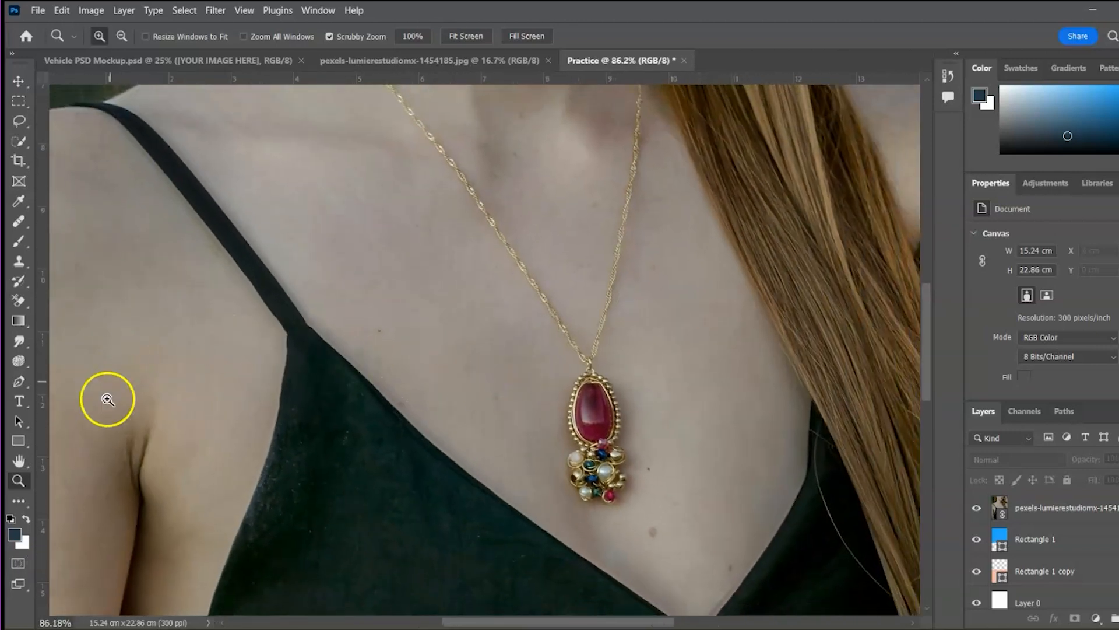
click(24, 461)
drag(755, 395, 574, 66)
click(18, 80)
drag(391, 406, 338, 377)
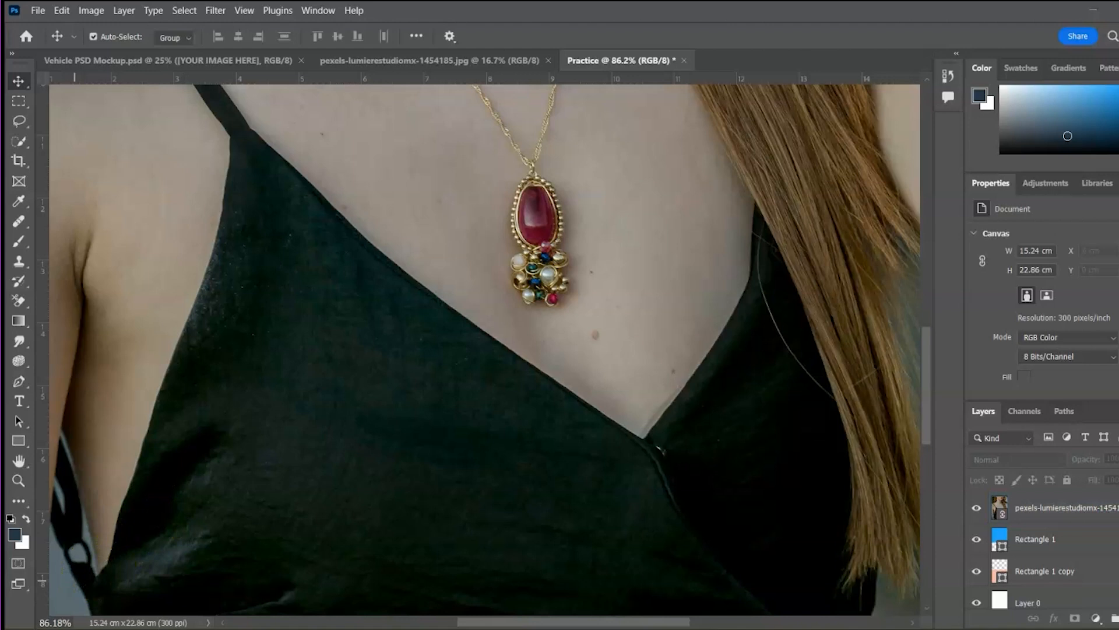
Refit the photo, zoom onto the neck and chin, and pick the Spot Healing Brush
key(ctrl+0)
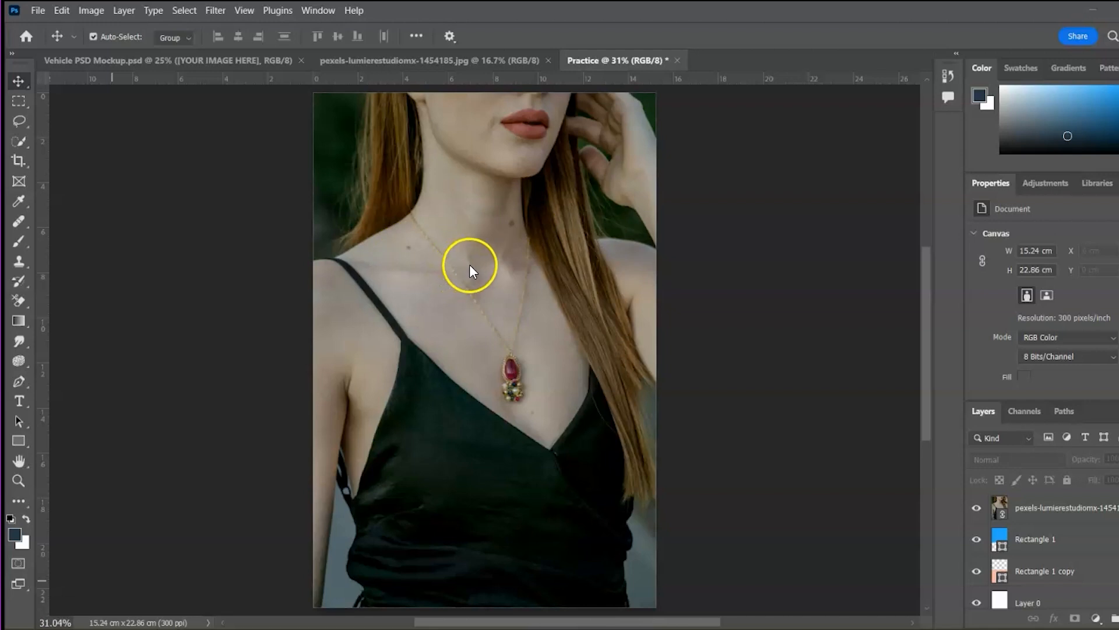
click(19, 480)
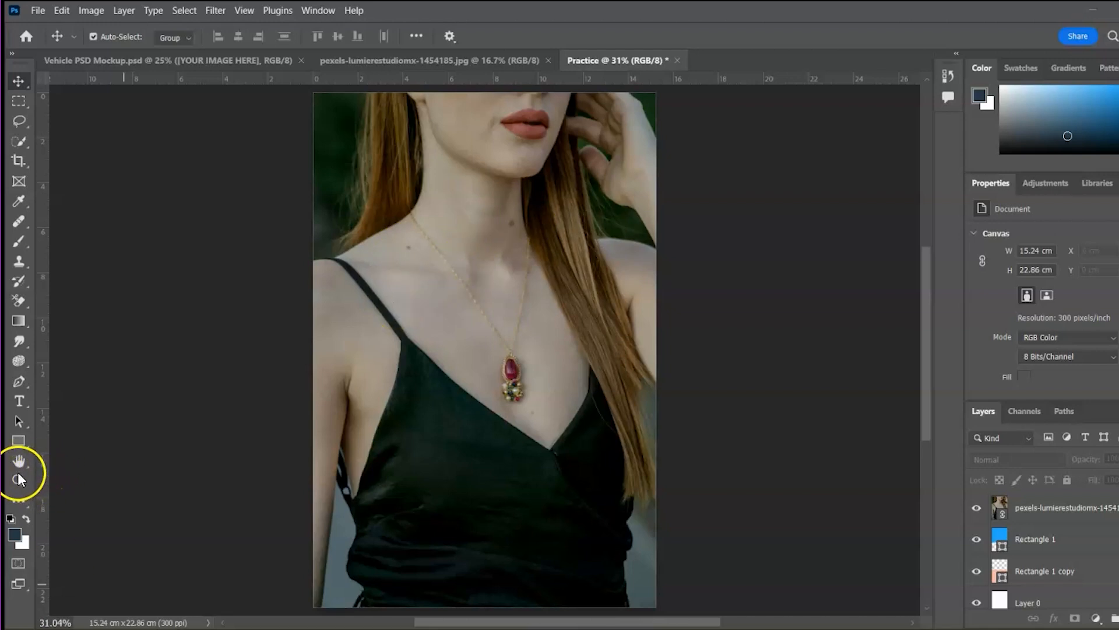
drag(491, 366, 535, 371)
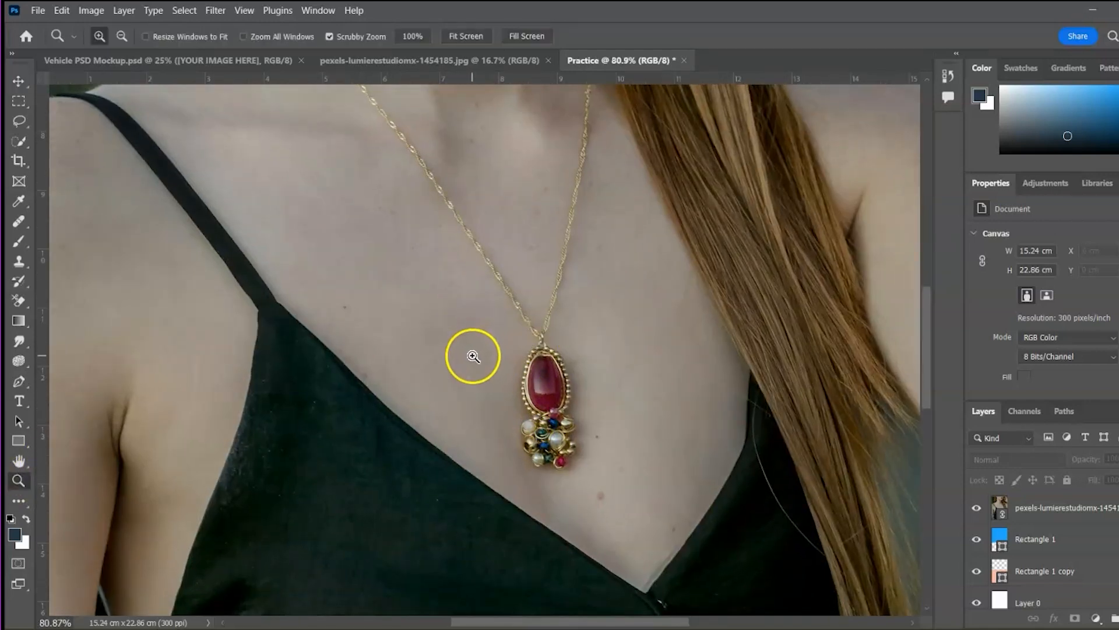
key(space)
drag(500, 255, 535, 482)
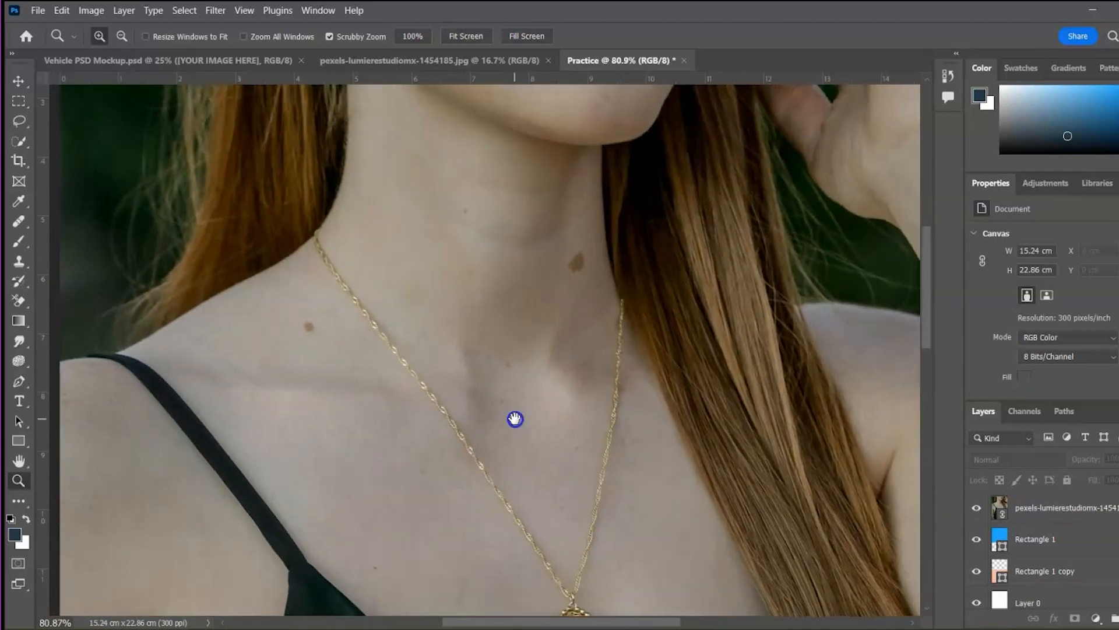
click(19, 220)
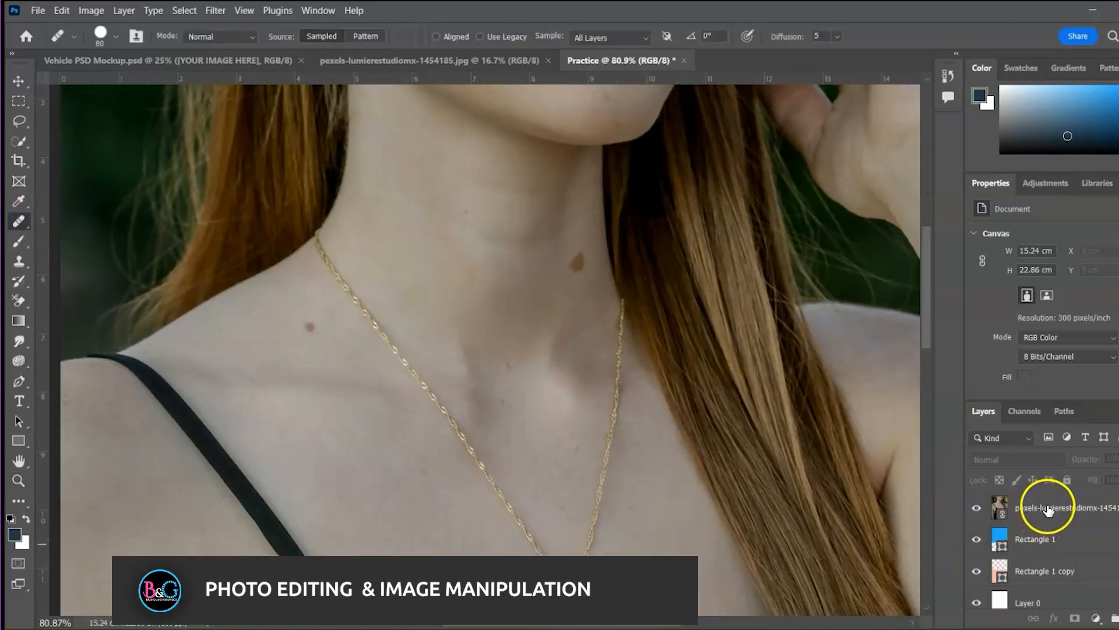
Add an empty Layer 2 above the photo and heal the mole on the shoulder
click(1047, 510)
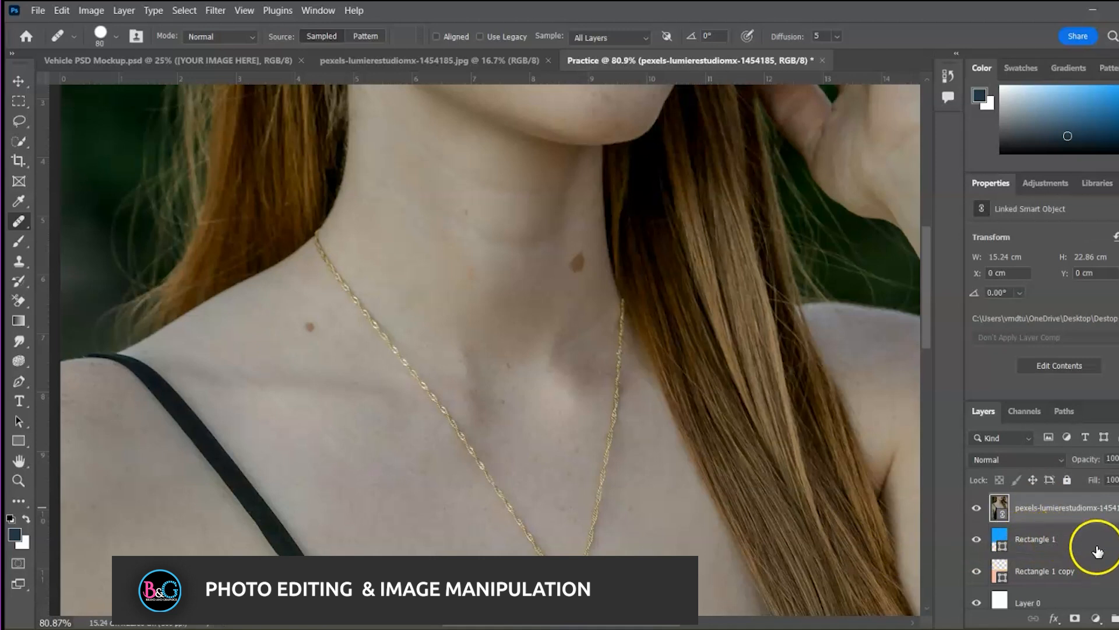
click(1114, 616)
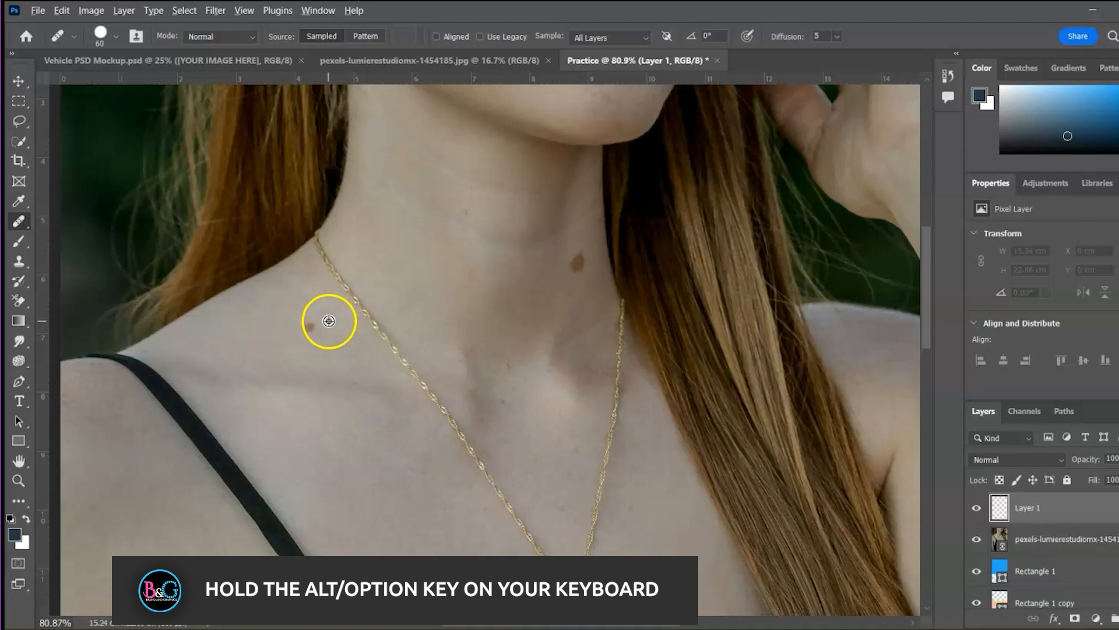
alt+click(329, 321)
click(311, 325)
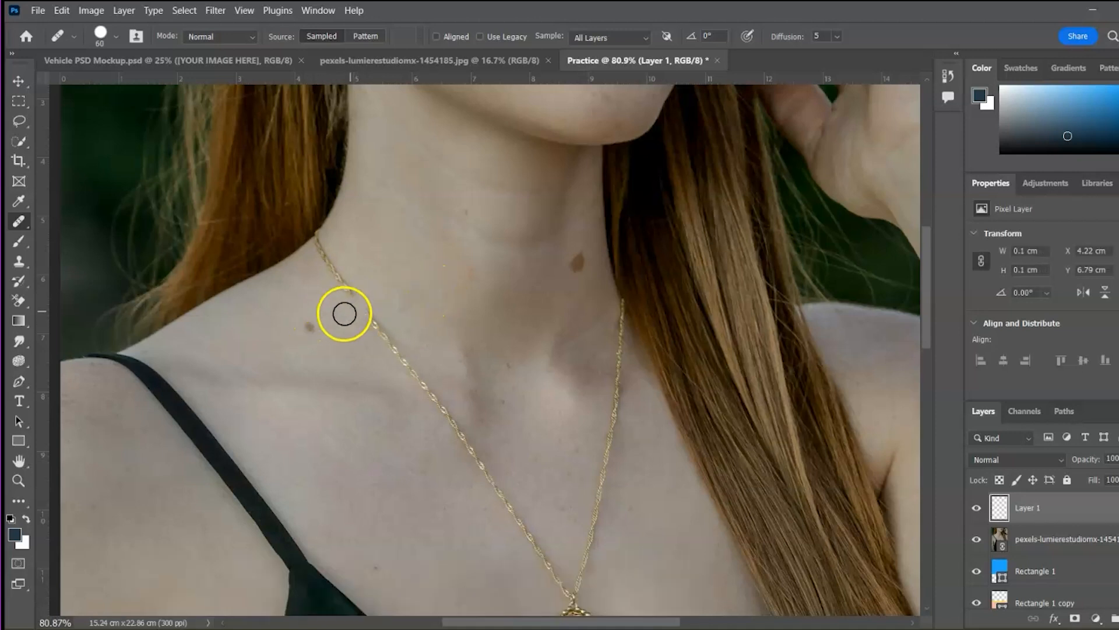
click(313, 325)
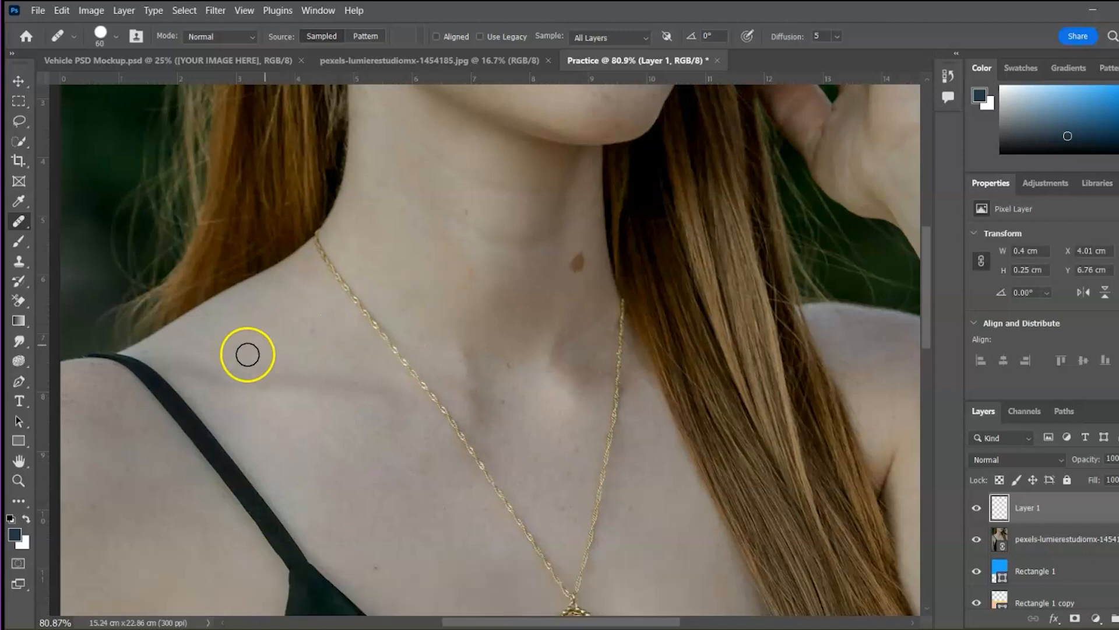
click(312, 332)
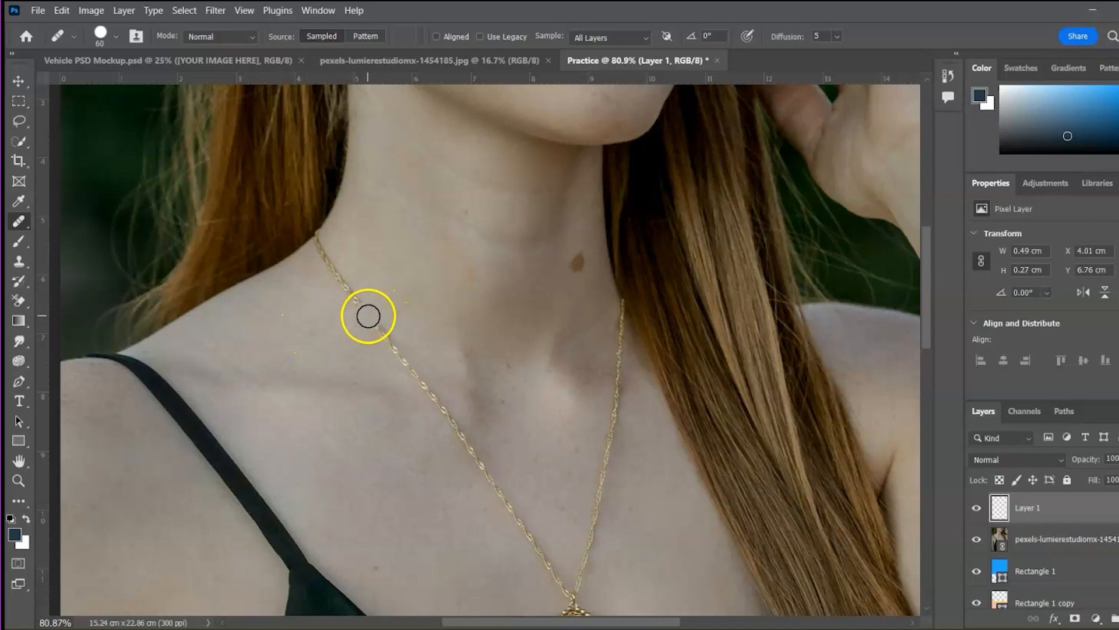
Heal the remaining dark spots on the neck, jaw, chin and lower neck
mouse_move(580, 278)
mouse_down()
mouse_move(558, 292)
mouse_move(589, 274)
mouse_move(581, 257)
mouse_move(548, 297)
mouse_move(550, 288)
mouse_move(487, 462)
mouse_up()
click(440, 402)
key(space)
click(370, 250)
click(354, 211)
click(552, 325)
click(559, 338)
click(442, 374)
click(431, 534)
click(442, 426)
click(470, 504)
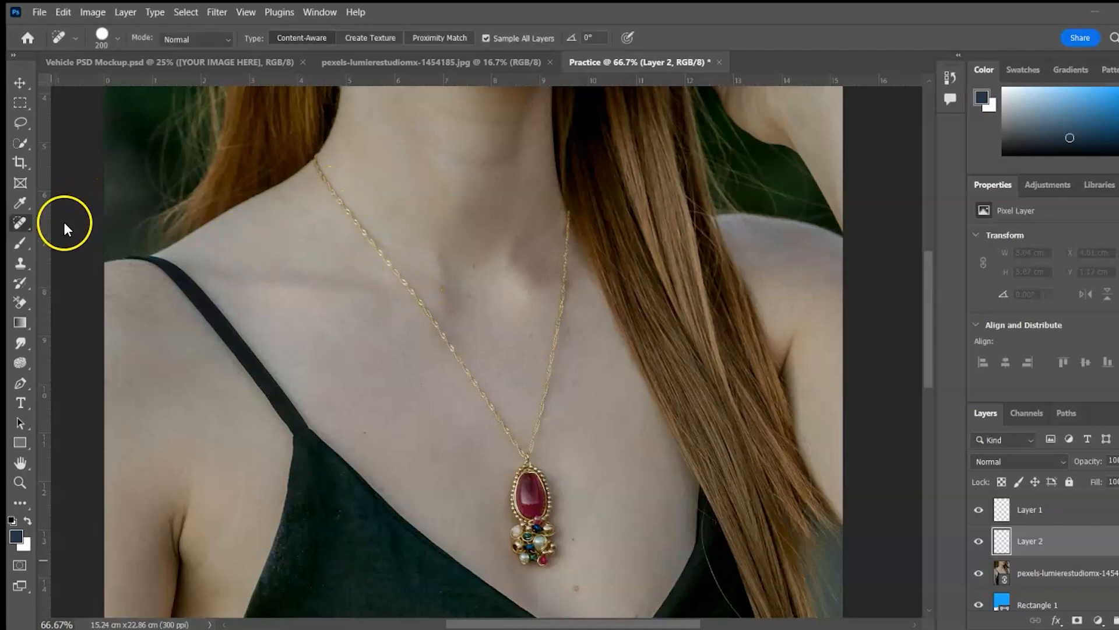
Switch to the Remove Tool at size 100 and erase the gold necklace
right_click(30, 223)
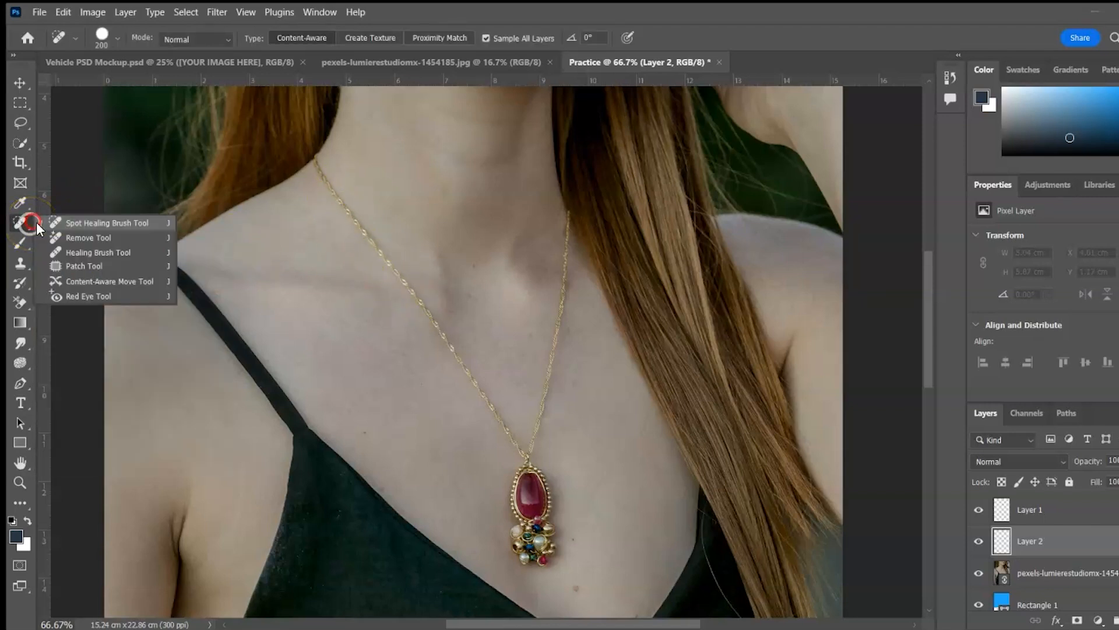
click(80, 244)
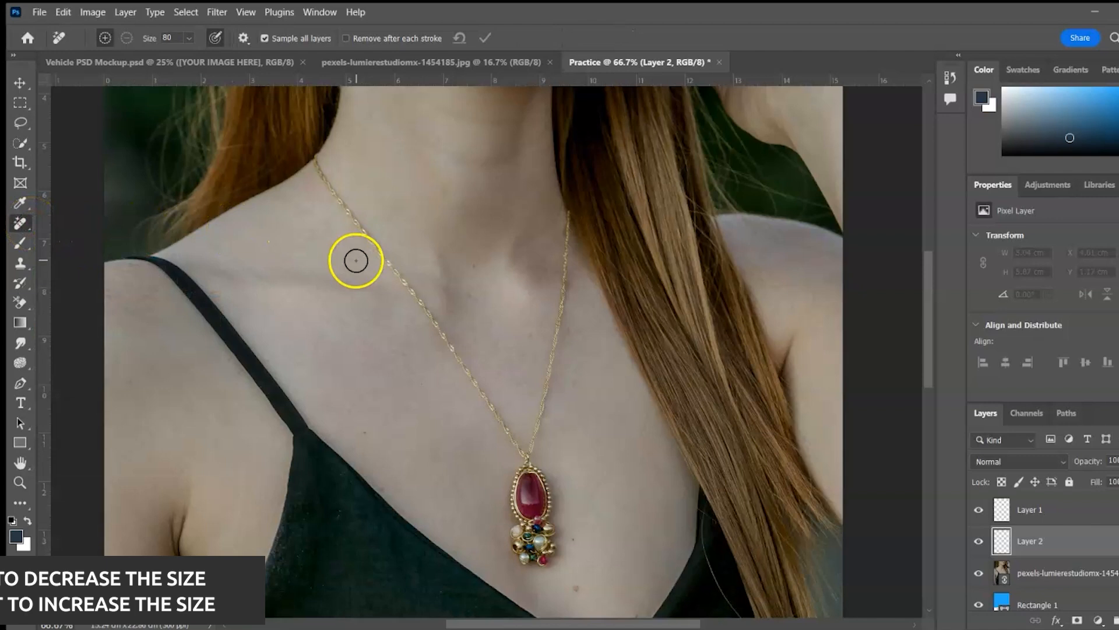
key(bracketright)
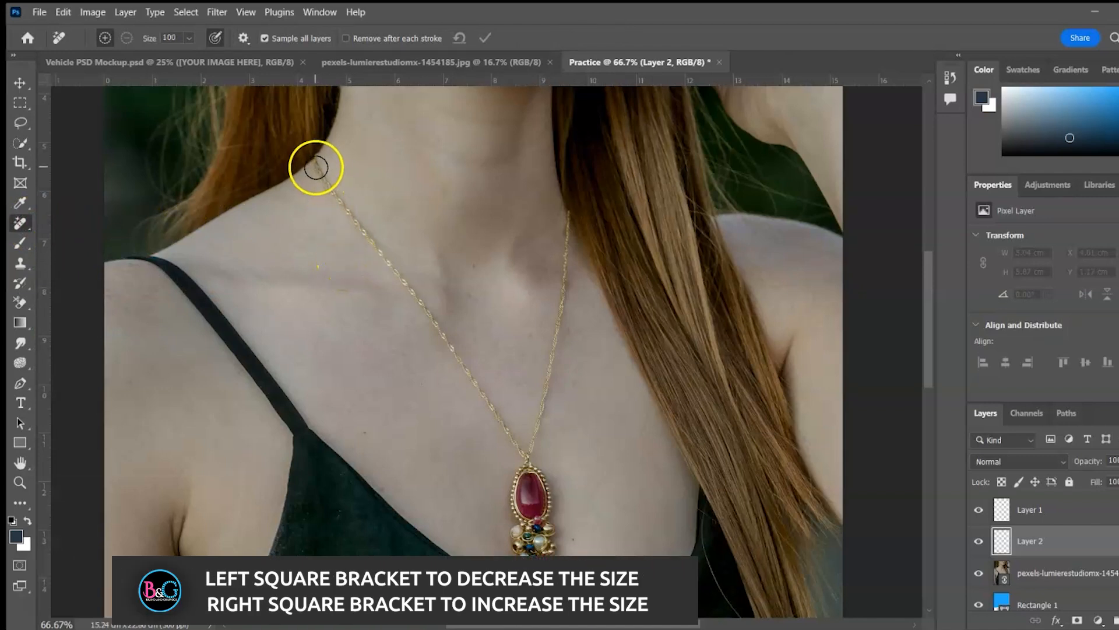
mouse_move(316, 158)
mouse_down()
mouse_move(528, 452)
mouse_move(552, 376)
mouse_move(567, 214)
mouse_move(521, 518)
mouse_move(537, 505)
mouse_move(536, 536)
mouse_move(521, 539)
mouse_move(530, 548)
mouse_move(547, 528)
mouse_move(524, 496)
mouse_move(534, 531)
mouse_move(549, 529)
mouse_move(520, 450)
mouse_up()
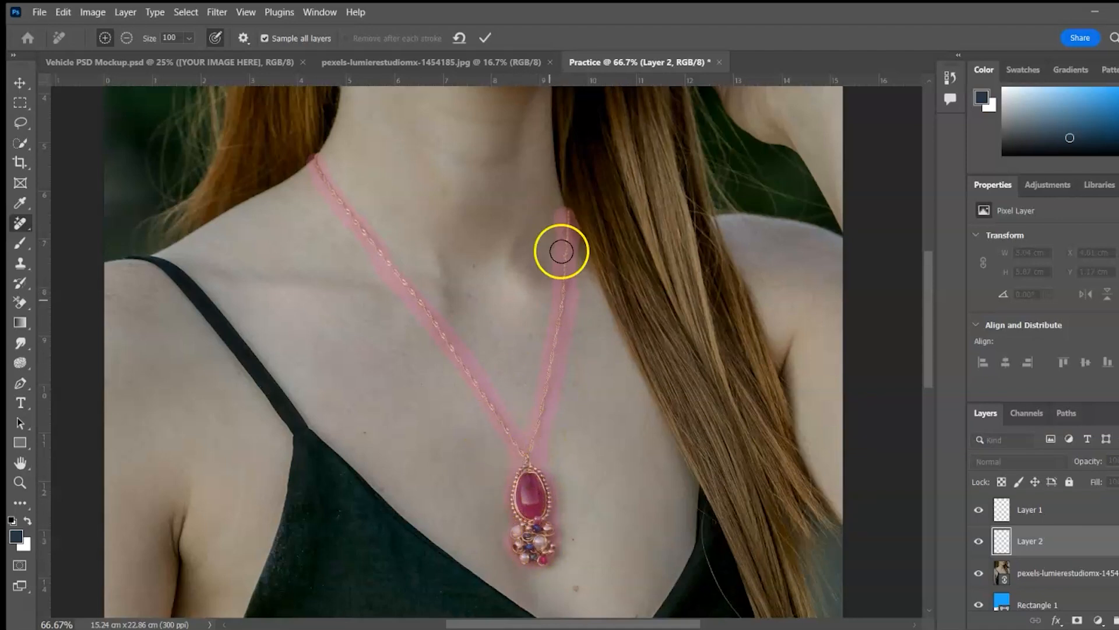
click(488, 35)
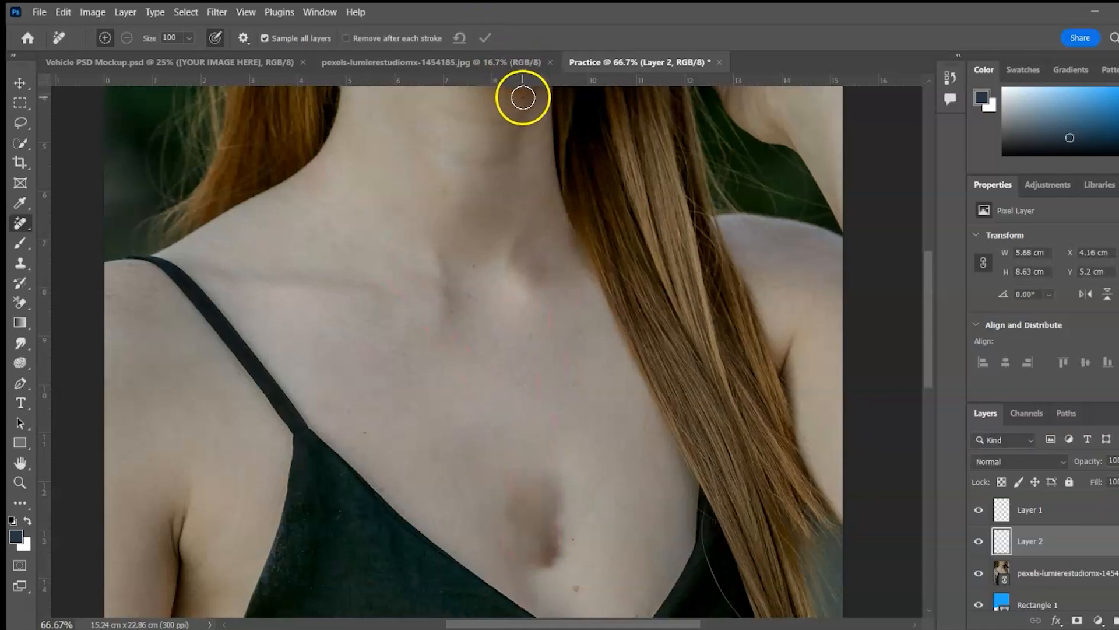
Erase the dark spot on the chest with the Remove Tool and apply it
mouse_move(542, 498)
mouse_down()
mouse_move(537, 560)
mouse_move(555, 554)
mouse_move(557, 509)
mouse_move(533, 502)
mouse_move(535, 548)
mouse_move(573, 533)
mouse_move(566, 553)
mouse_move(554, 489)
mouse_move(524, 516)
mouse_move(521, 567)
mouse_move(572, 549)
mouse_move(565, 478)
mouse_move(545, 578)
mouse_up()
click(488, 37)
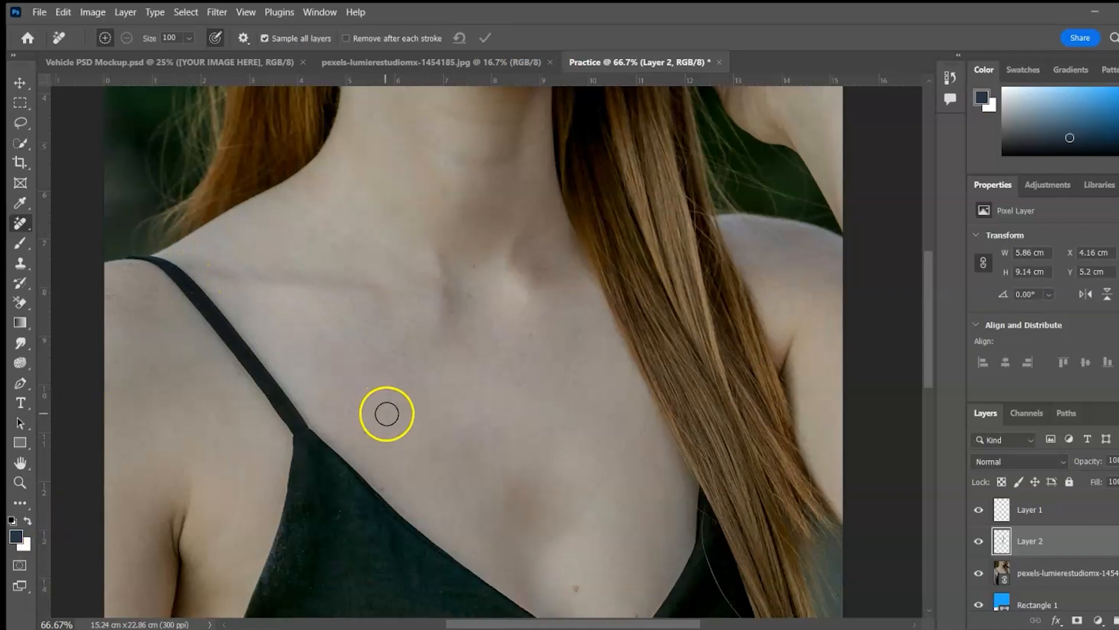
key(ctrl+0)
drag(470, 186, 423, 365)
key(ctrl+plus)
key(ctrl+plus)
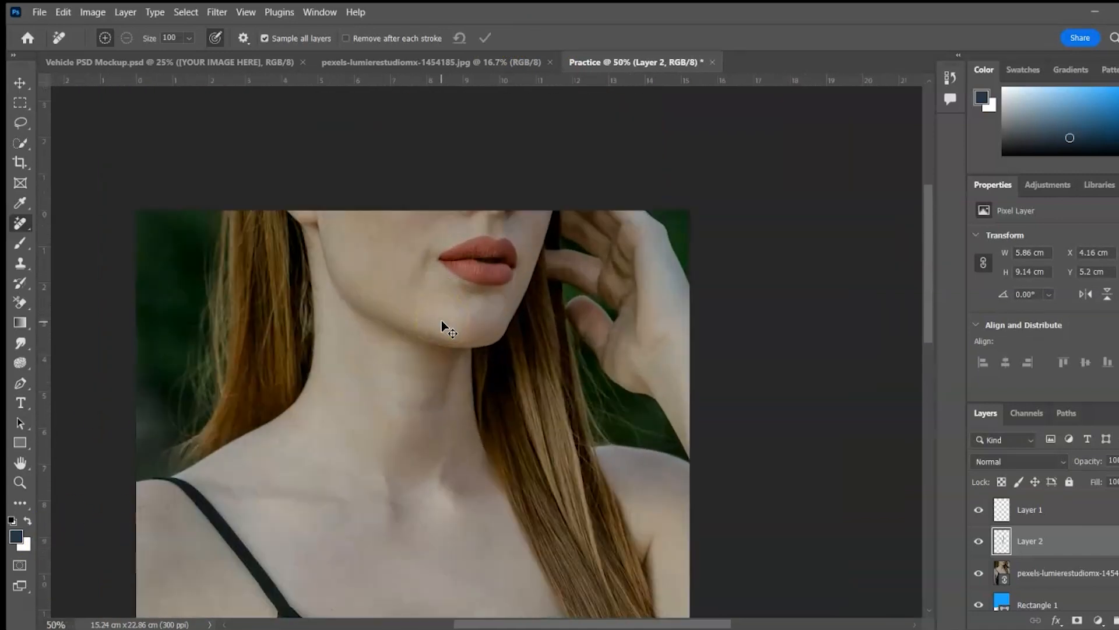
Choose the Brush tool with a bright orange-red (ff3000) foreground colour
key(ctrl+plus)
key(ctrl+plus)
drag(281, 253, 355, 297)
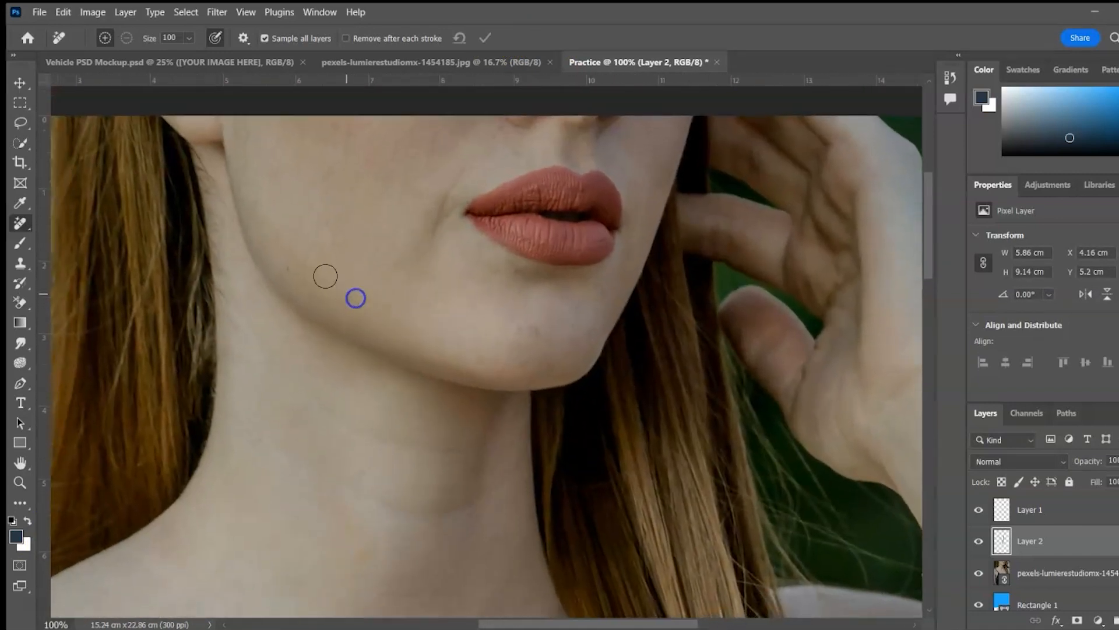
click(21, 242)
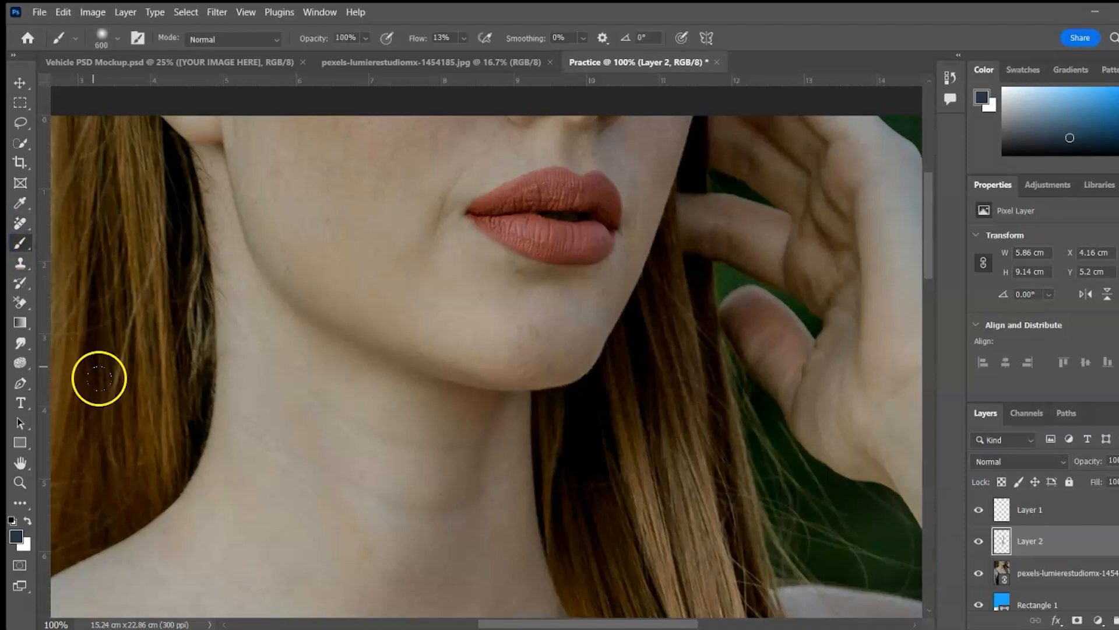
click(17, 535)
drag(990, 366, 991, 441)
drag(946, 294, 979, 249)
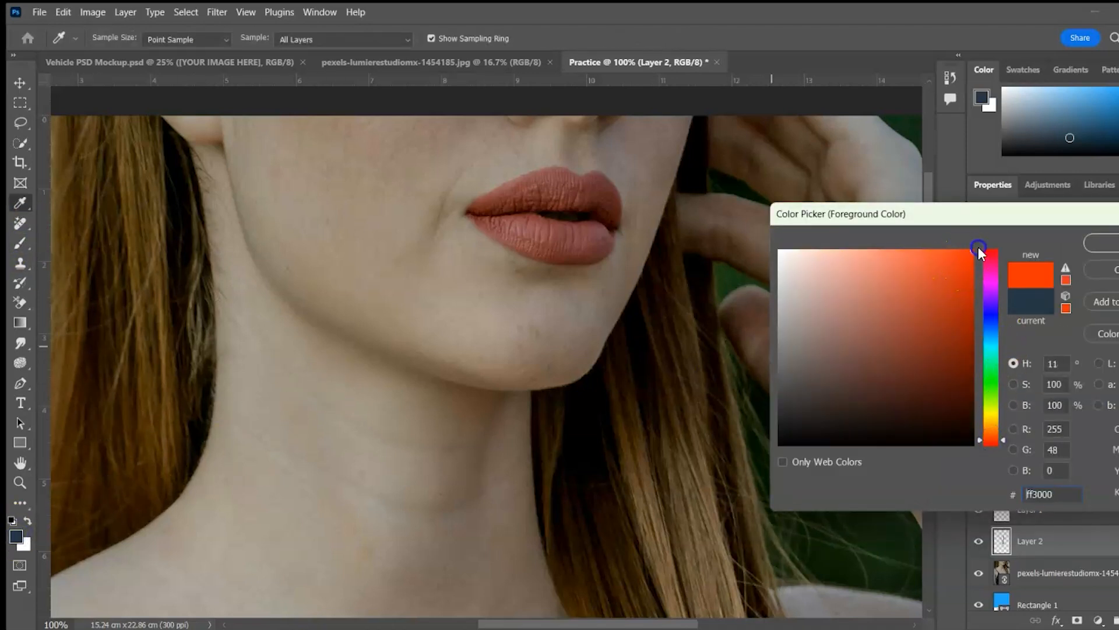
click(1115, 243)
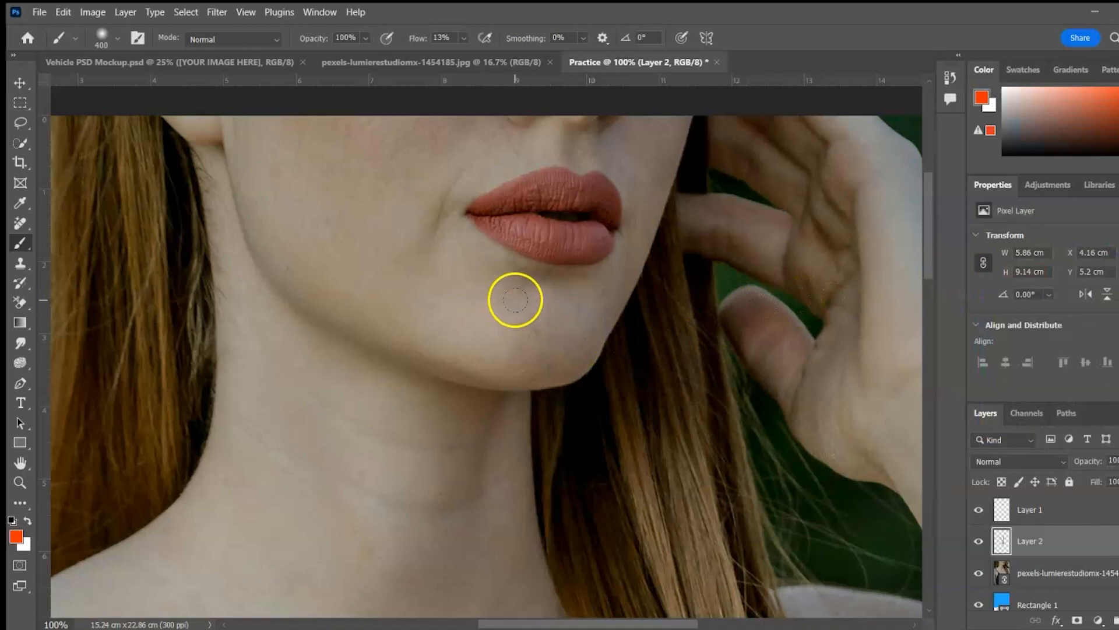
Paint both lips orange-red with a 70-pixel brush
key(bracketleft)
key(bracketleft)
key(bracketleft)
key(bracketleft)
key(bracketleft)
key(bracketleft)
key(bracketleft)
drag(500, 206, 562, 197)
mouse_move(562, 197)
mouse_down()
mouse_move(536, 198)
mouse_move(603, 192)
mouse_up()
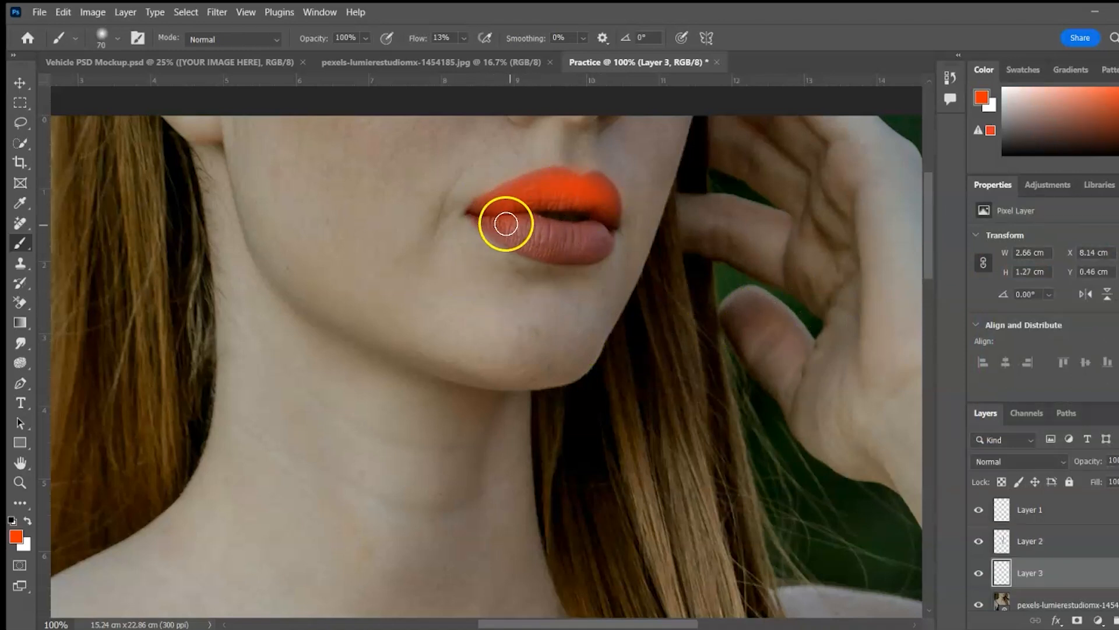
mouse_move(507, 225)
mouse_down()
mouse_move(605, 227)
mouse_move(515, 232)
mouse_move(542, 193)
mouse_move(601, 195)
mouse_up()
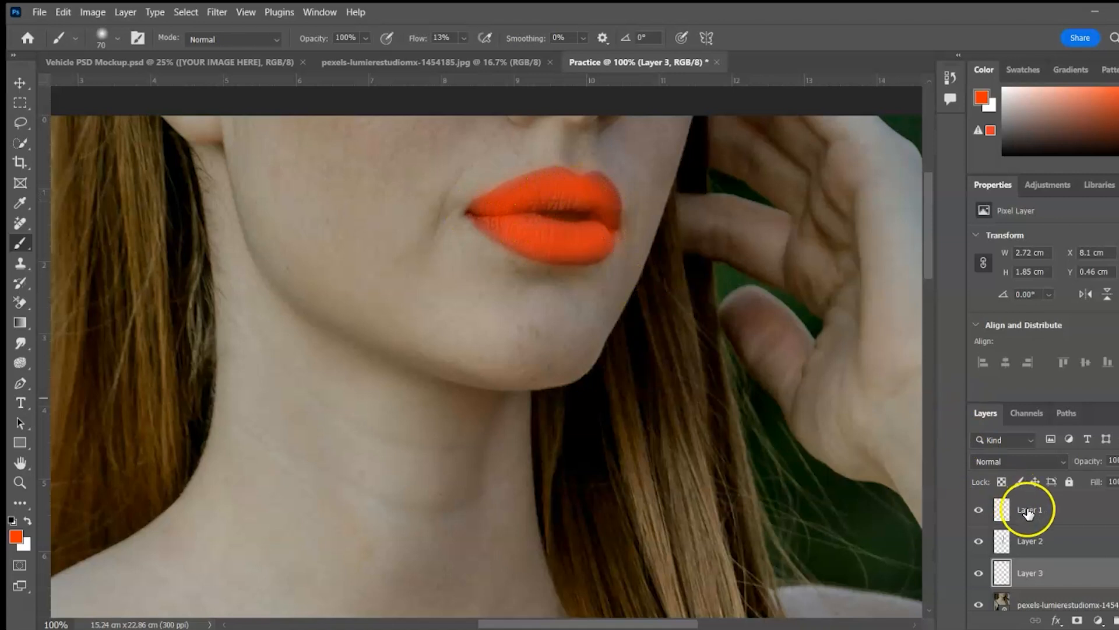
Set the lip layer's blend mode to Screen and reselect the photo layer
click(1043, 461)
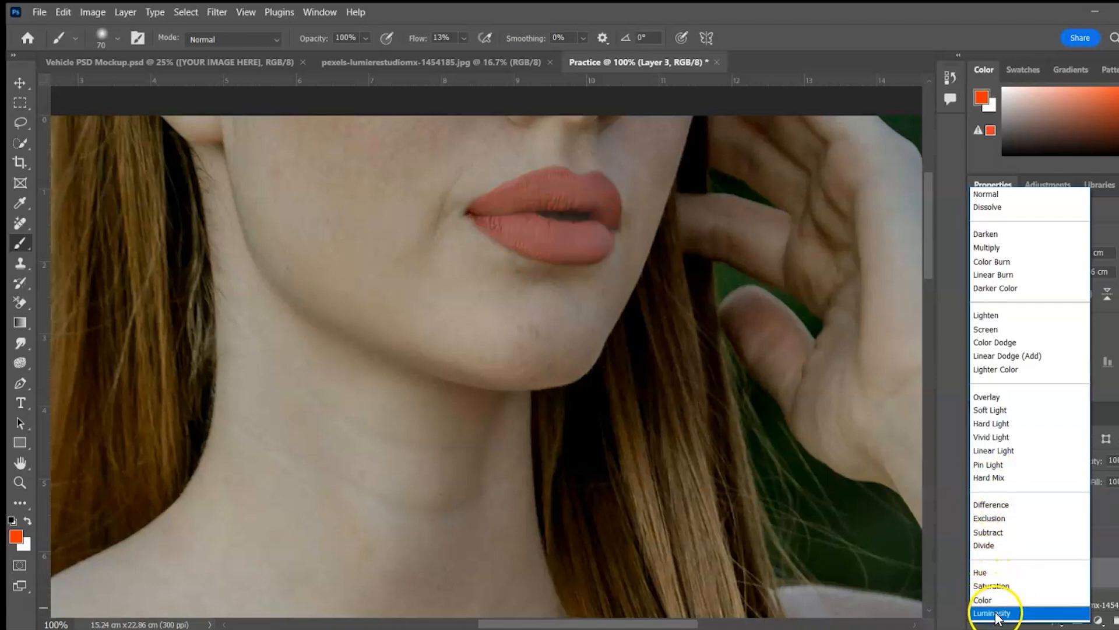
click(993, 330)
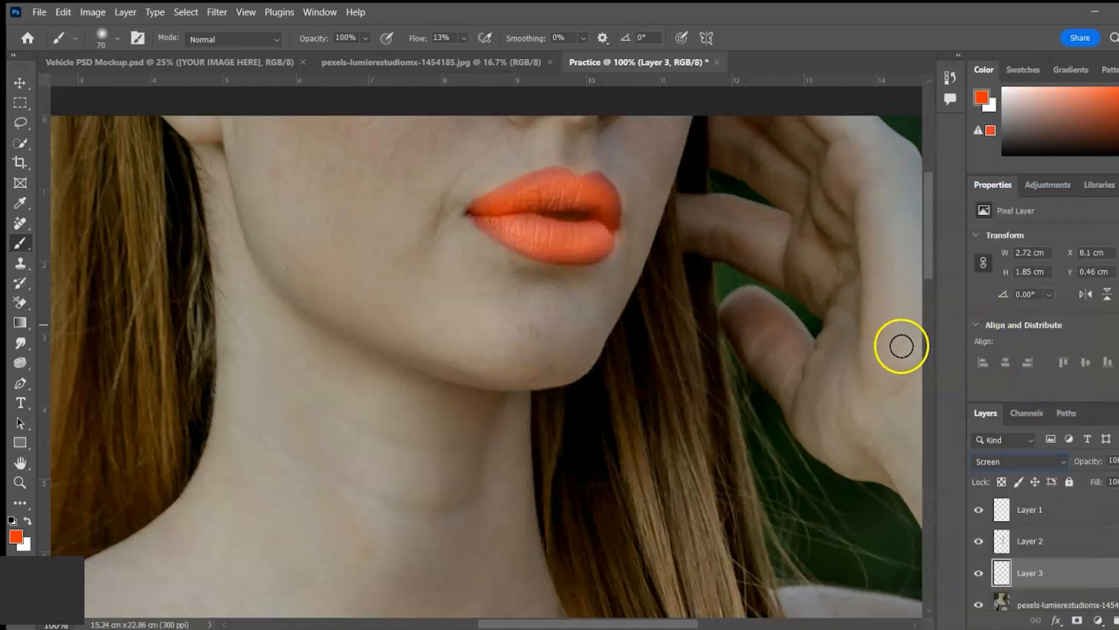
click(29, 91)
click(414, 379)
key(ctrl+0)
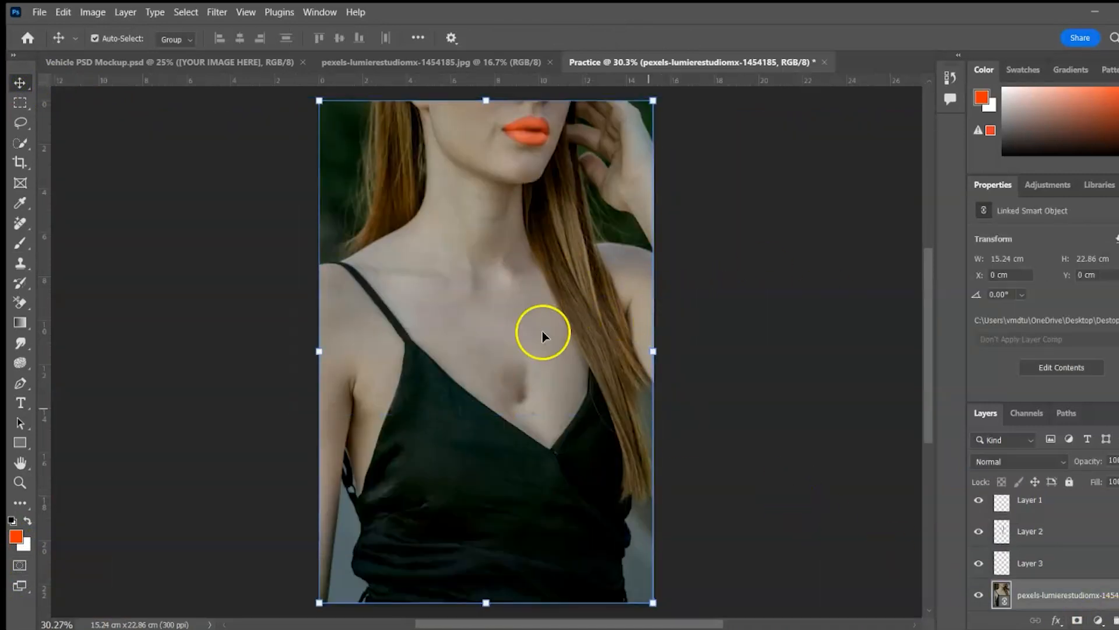
click(92, 12)
mouse_move(138, 50)
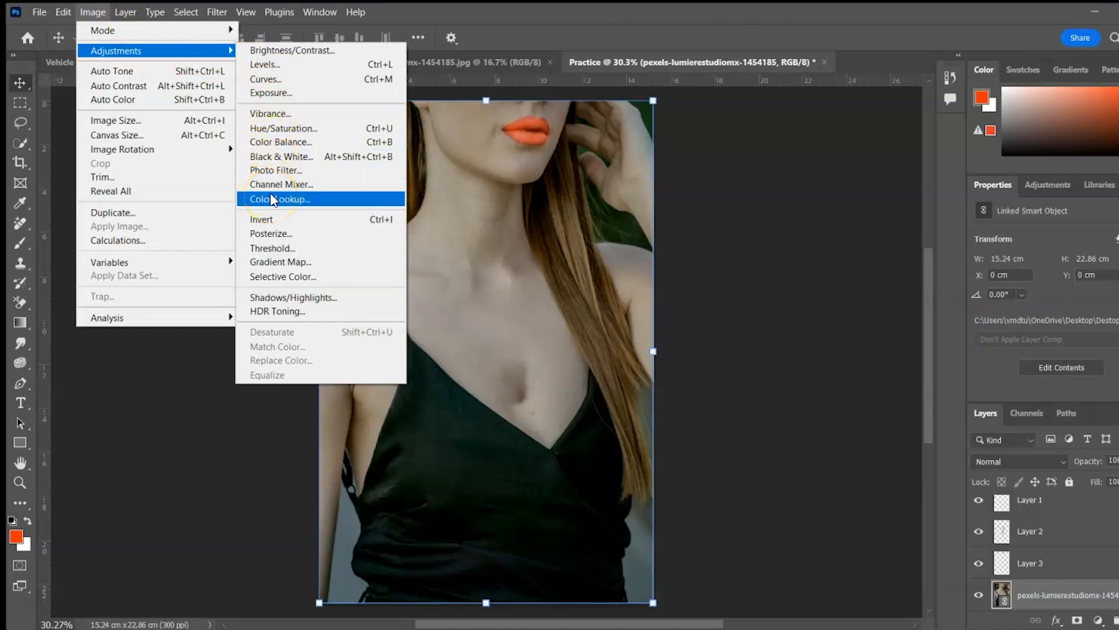
click(275, 114)
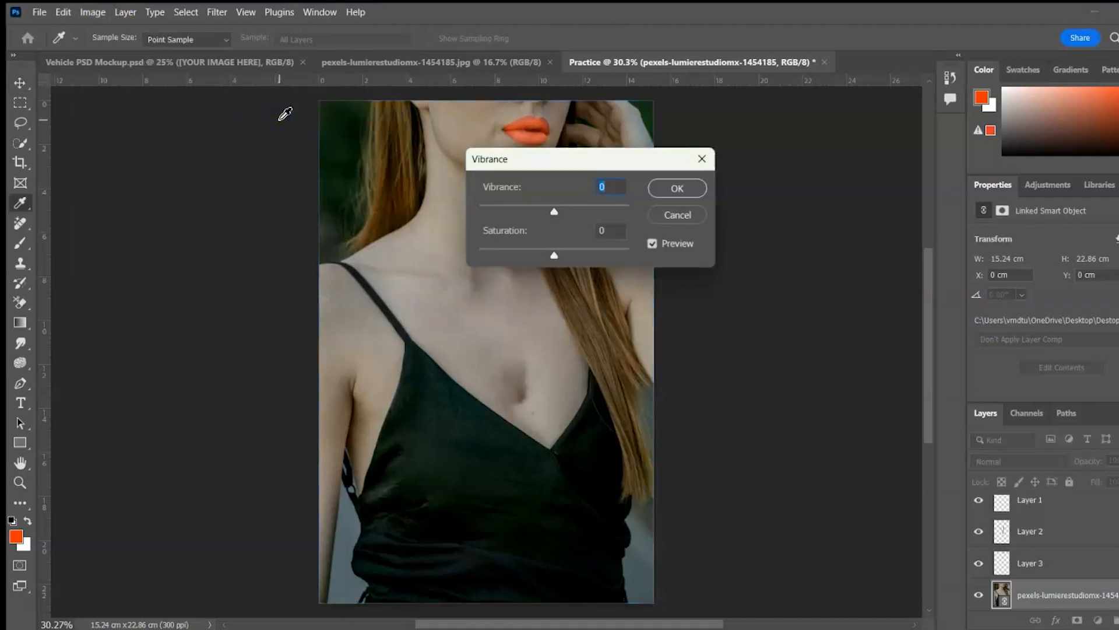
drag(584, 170, 799, 162)
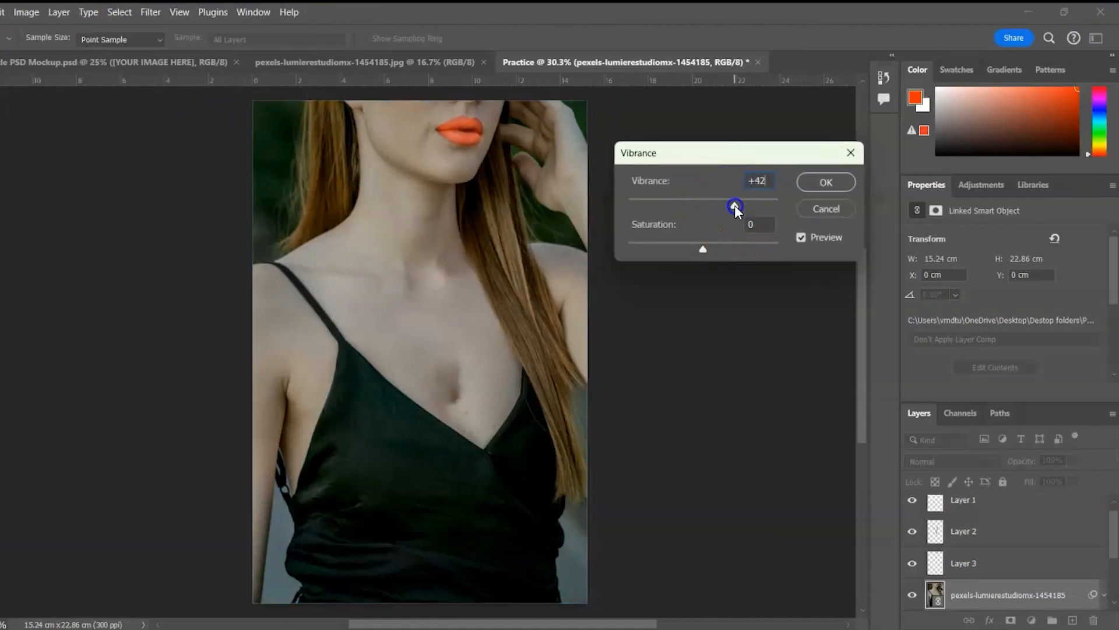
mouse_move(702, 204)
mouse_down()
mouse_move(628, 208)
mouse_move(698, 215)
mouse_up()
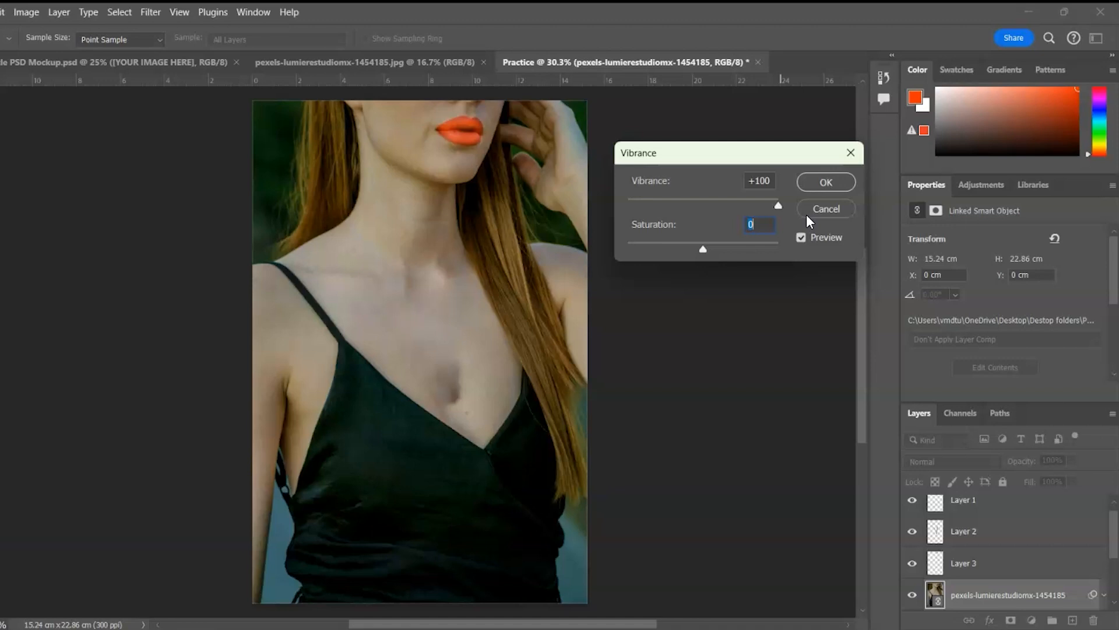
click(703, 248)
click(750, 323)
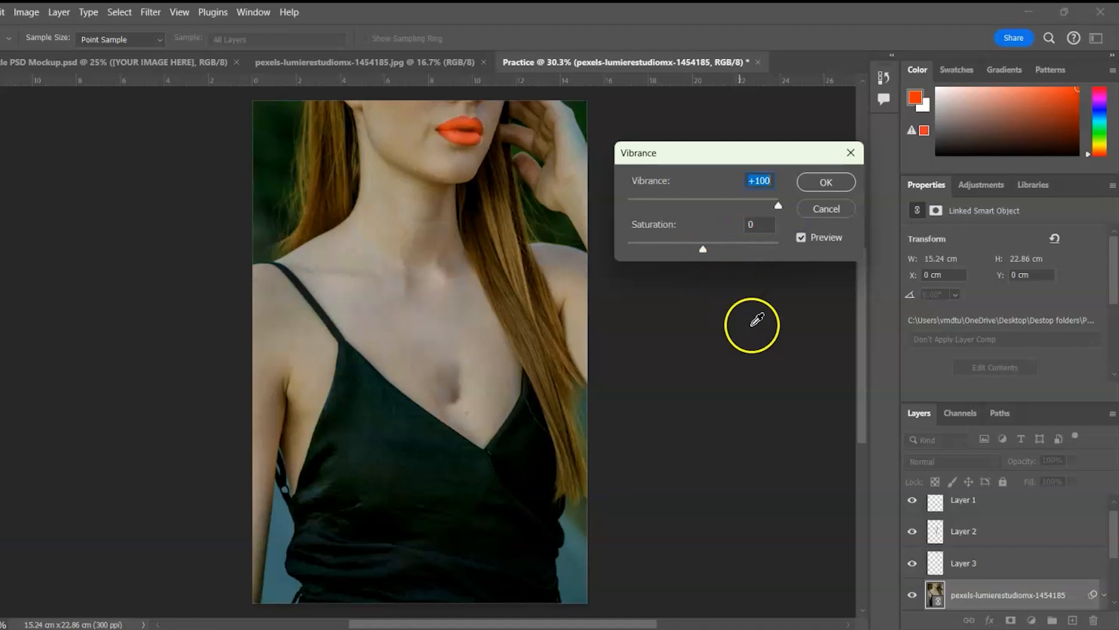
click(824, 178)
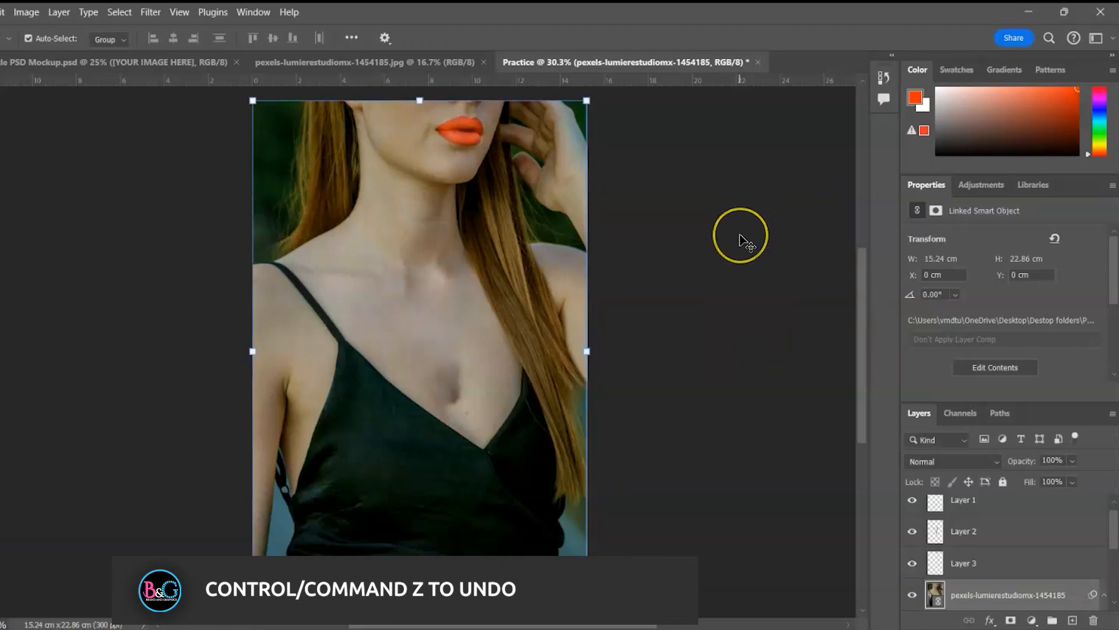
key(ctrl+plus)
key(ctrl+plus)
drag(867, 315, 865, 262)
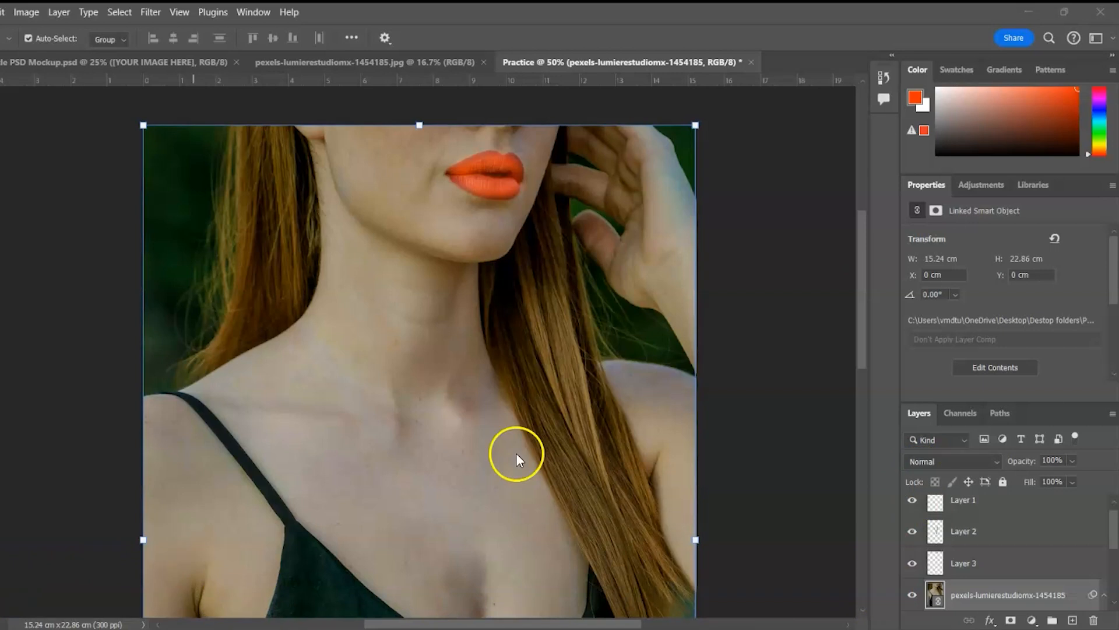
click(1087, 542)
click(985, 596)
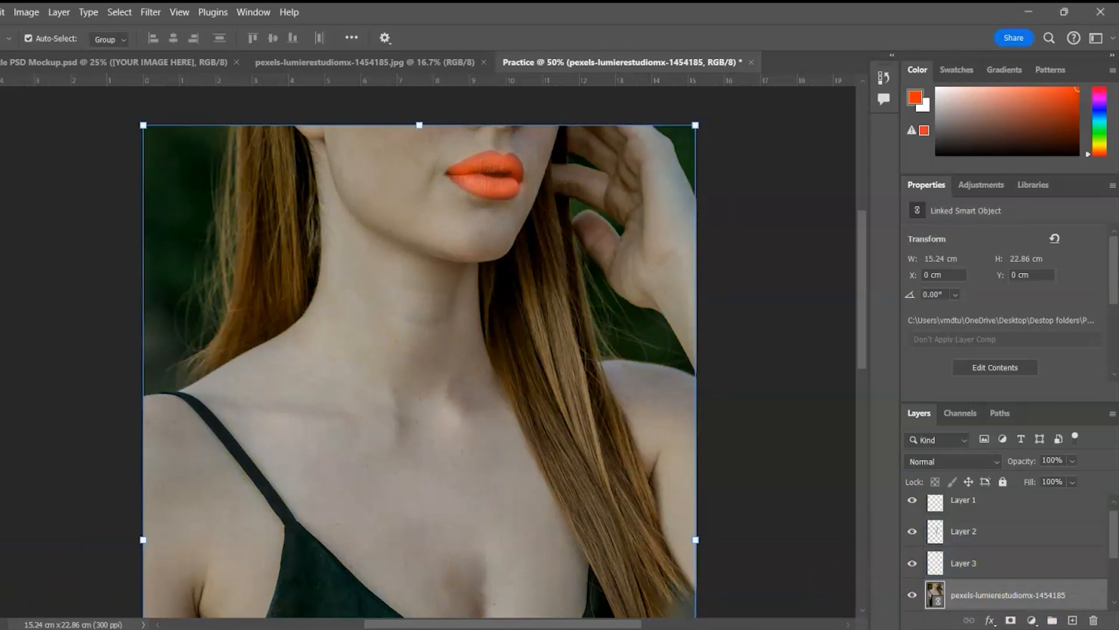
click(1035, 621)
click(1015, 463)
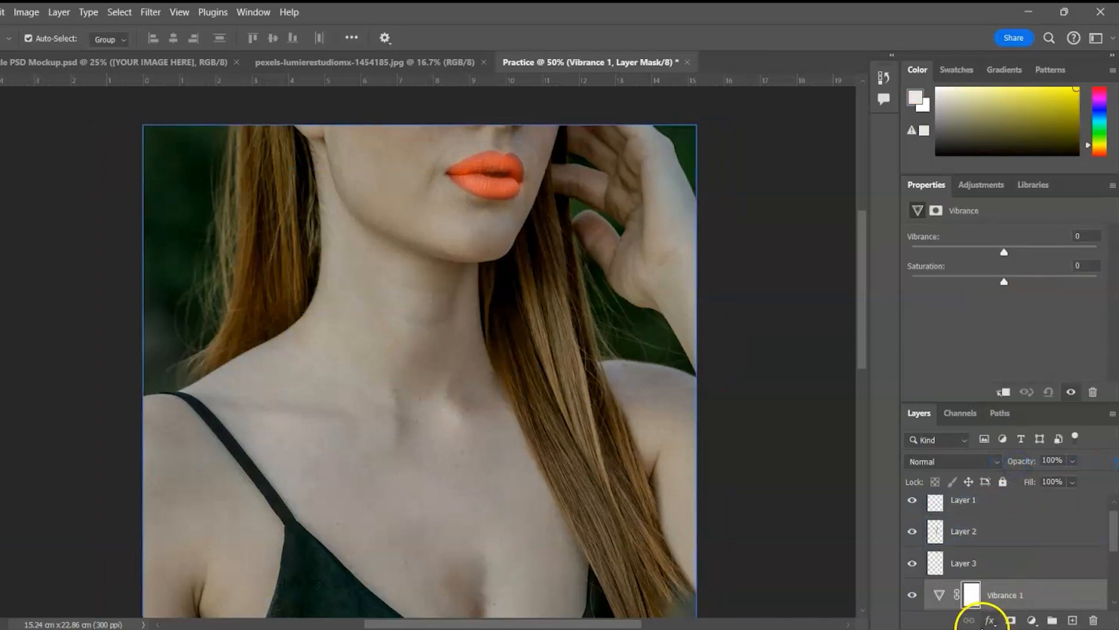
drag(1113, 534, 1113, 558)
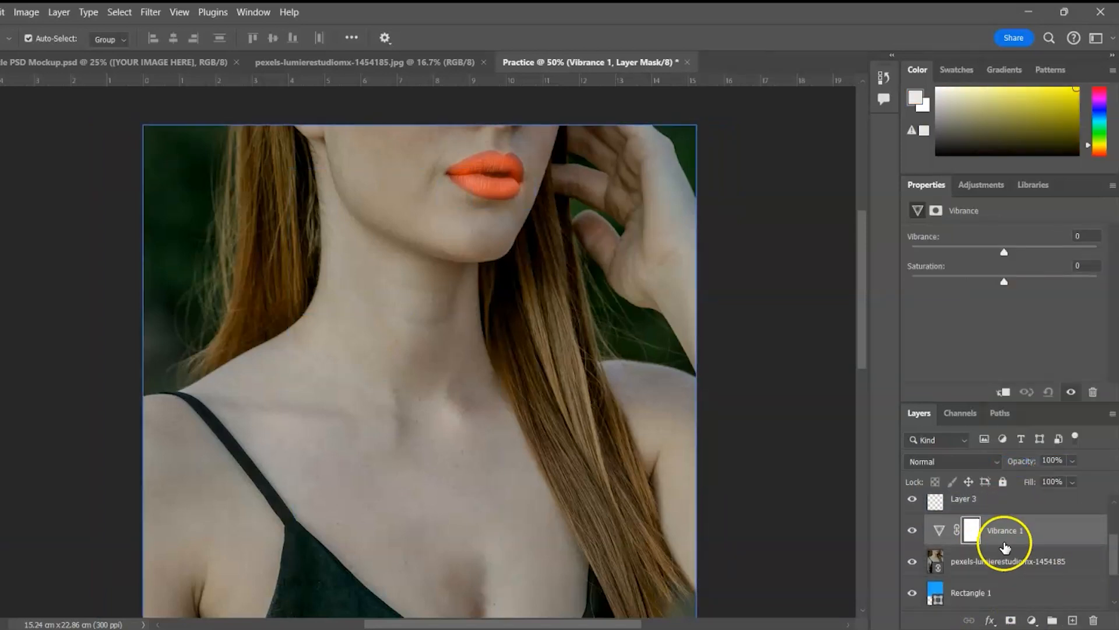
drag(1004, 252, 1019, 254)
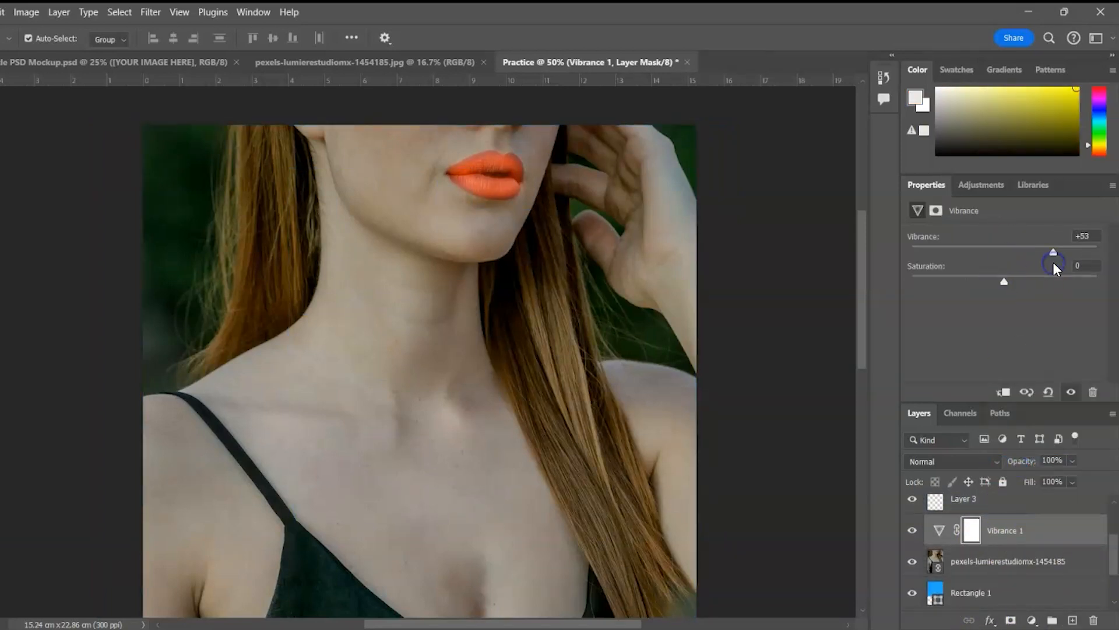
drag(1054, 264, 1078, 260)
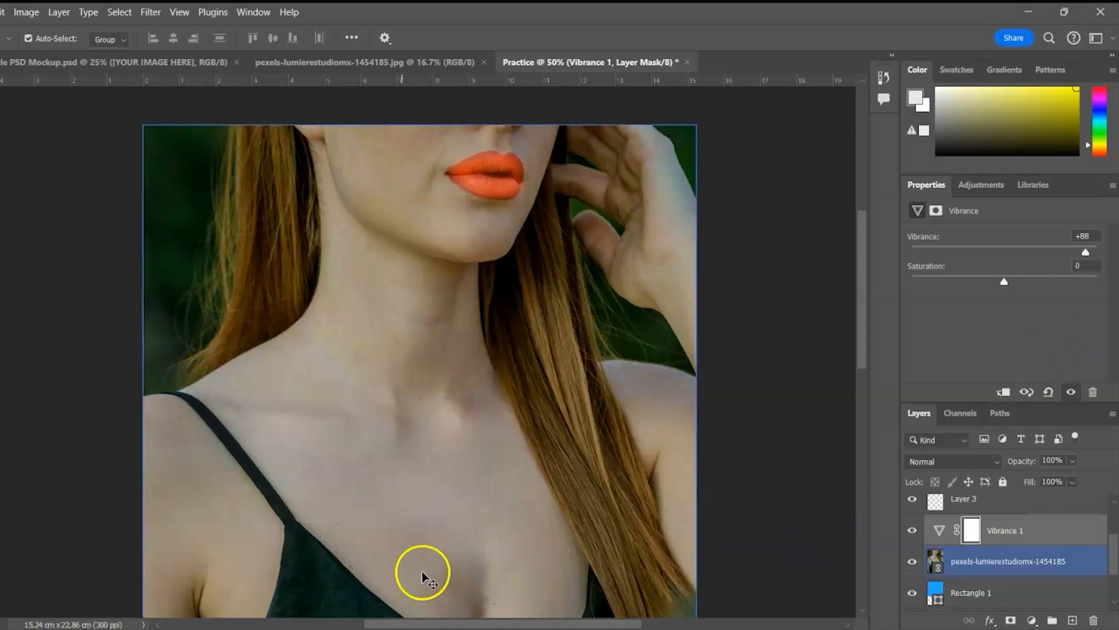
click(956, 499)
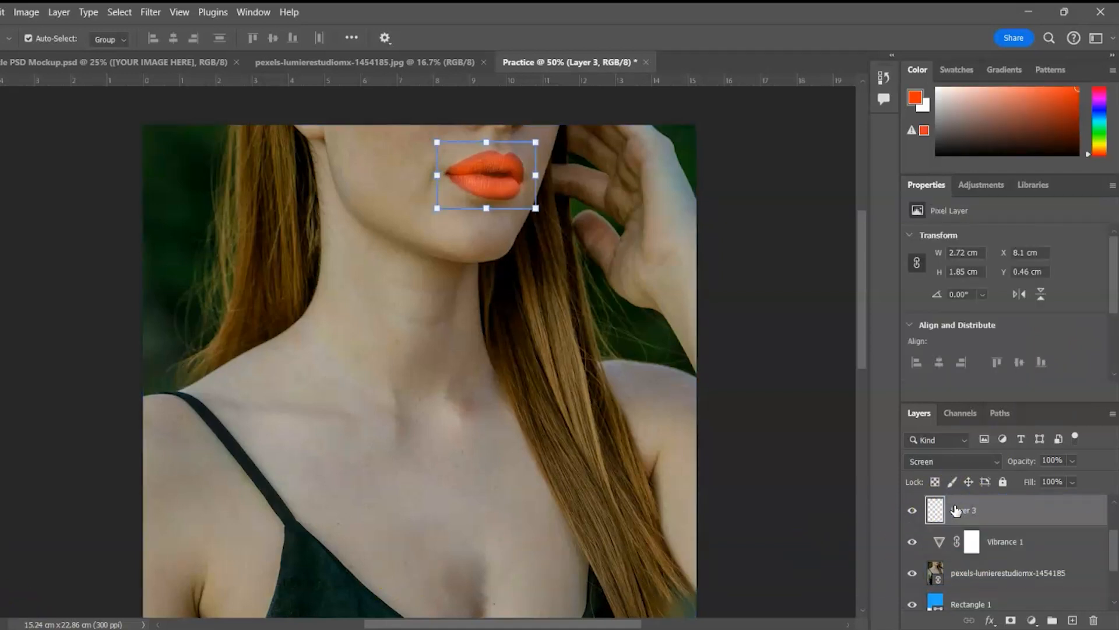
click(939, 539)
drag(1079, 249, 983, 253)
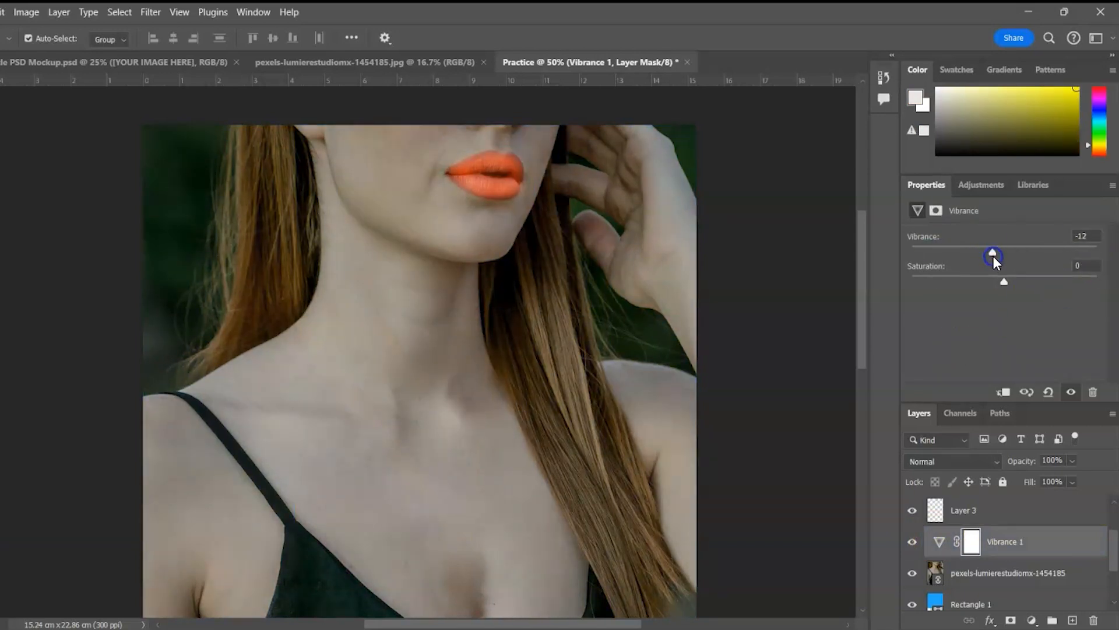
click(913, 544)
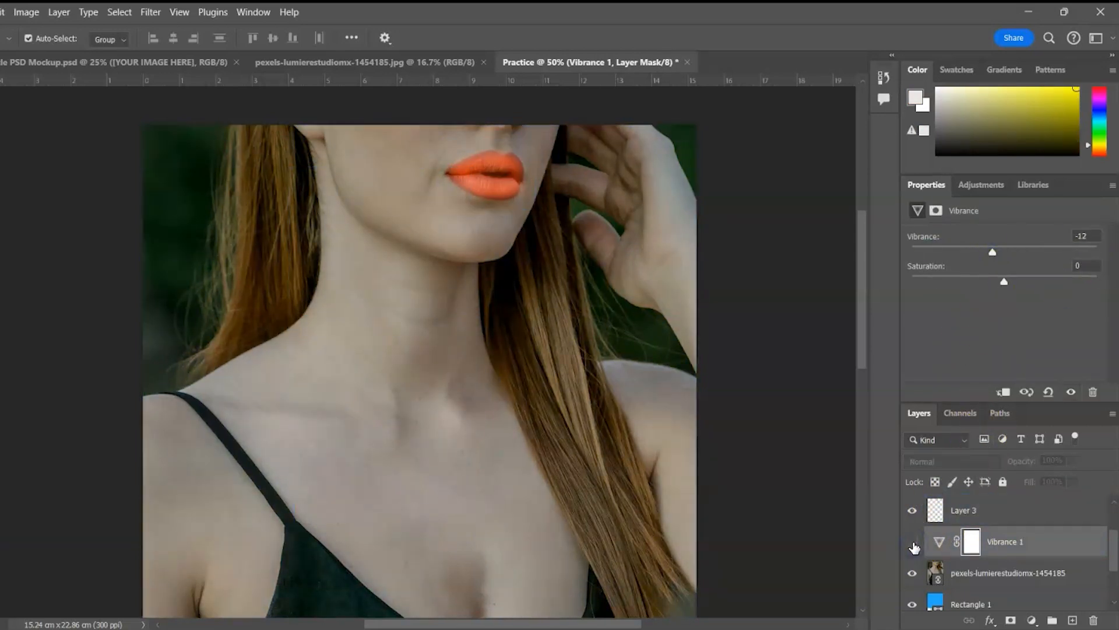
drag(1004, 545, 1094, 619)
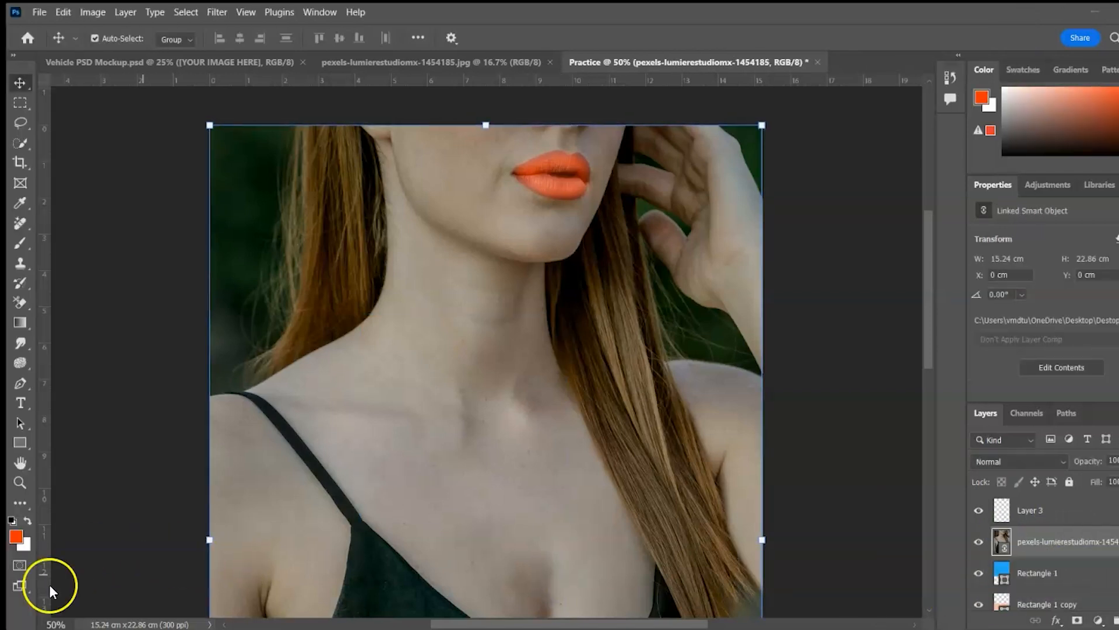
Brush over the black dress body with an enlarged Quick Selection brush
scroll(393, 376, down, 3)
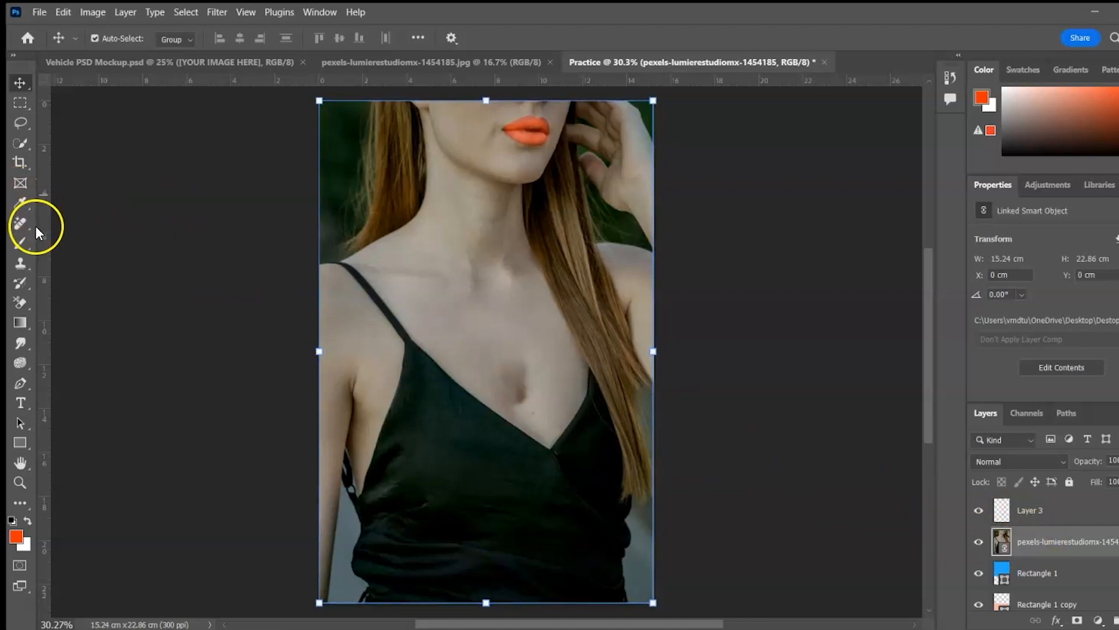
click(22, 141)
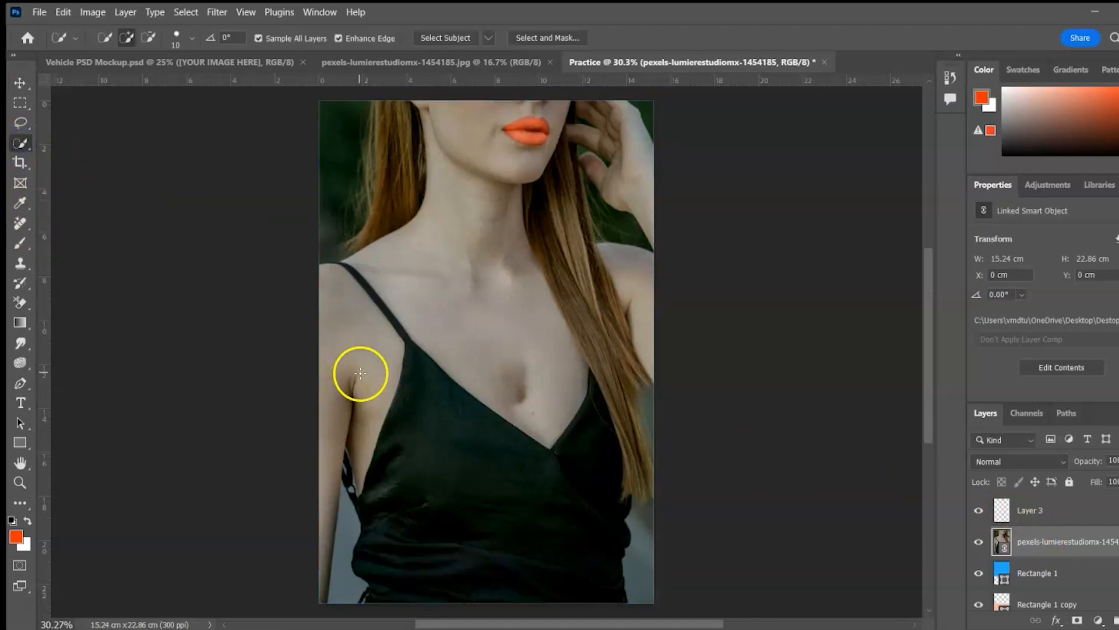
key(bracketright)
key(bracketright)
key(bracketright)
key(bracketright)
key(bracketright)
key(bracketright)
key(bracketright)
key(bracketright)
key(bracketright)
key(bracketright)
key(bracketright)
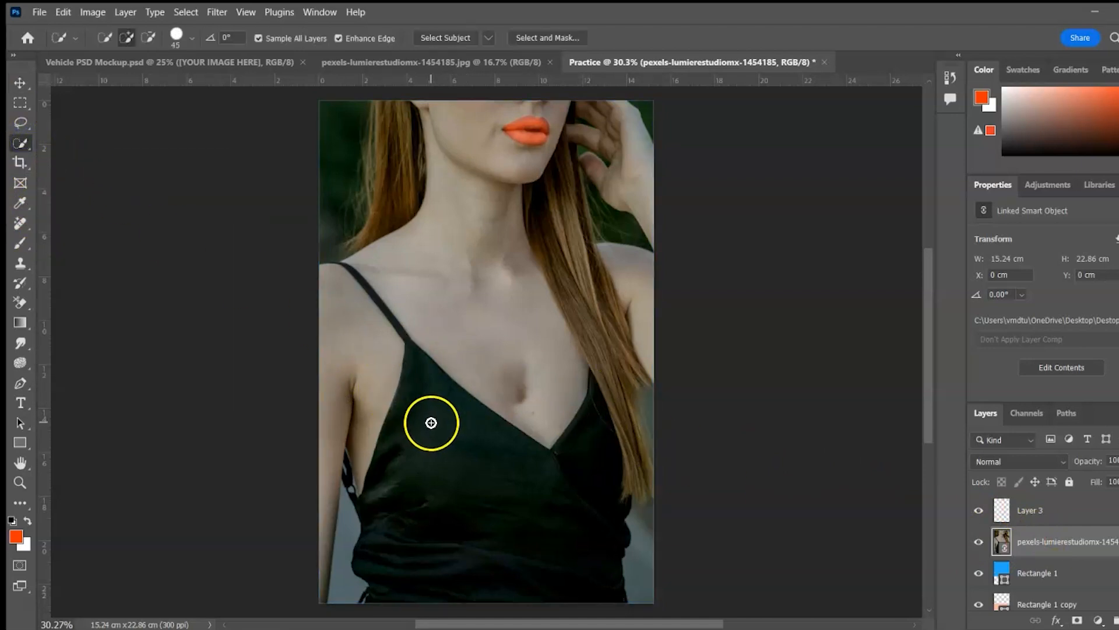
drag(424, 395, 430, 510)
Add the left shoulder strap with a smaller brush, undoing spill onto the shoulder
key(ctrl+plus)
key(ctrl+plus)
key(ctrl+plus)
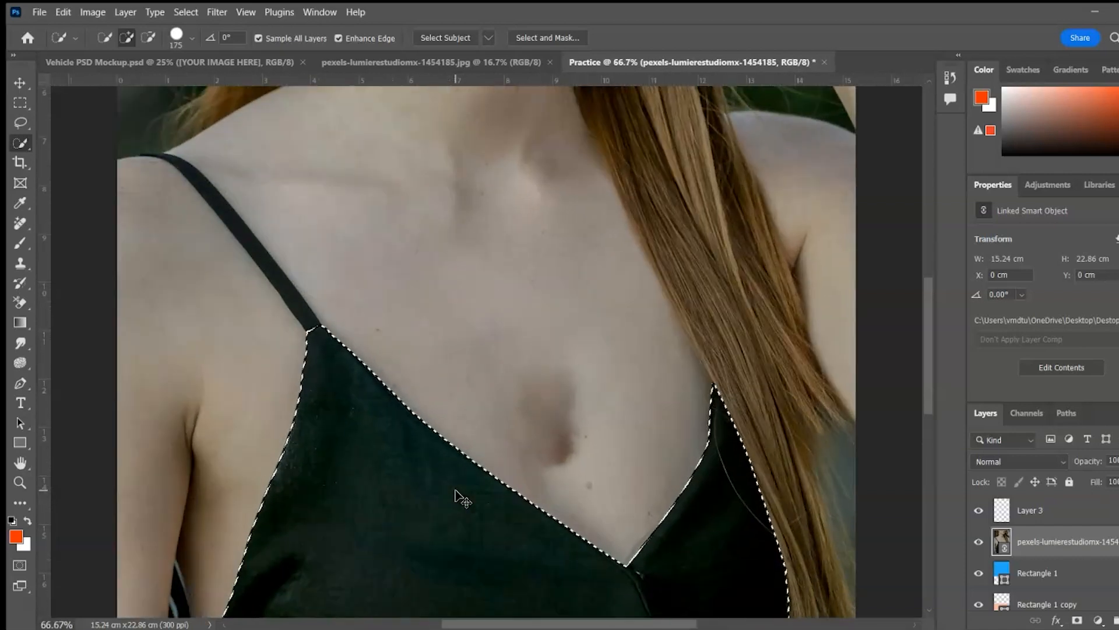
key(ctrl+plus)
drag(255, 165, 422, 301)
key(bracketleft)
key(bracketleft)
key(bracketleft)
key(bracketleft)
key(bracketleft)
key(bracketleft)
key(bracketleft)
key(bracketleft)
key(bracketleft)
drag(404, 457, 365, 386)
mouse_move(276, 281)
mouse_down()
mouse_move(177, 187)
mouse_move(128, 192)
mouse_move(232, 210)
mouse_up()
key(ctrl+z)
key(bracketleft)
key(bracketleft)
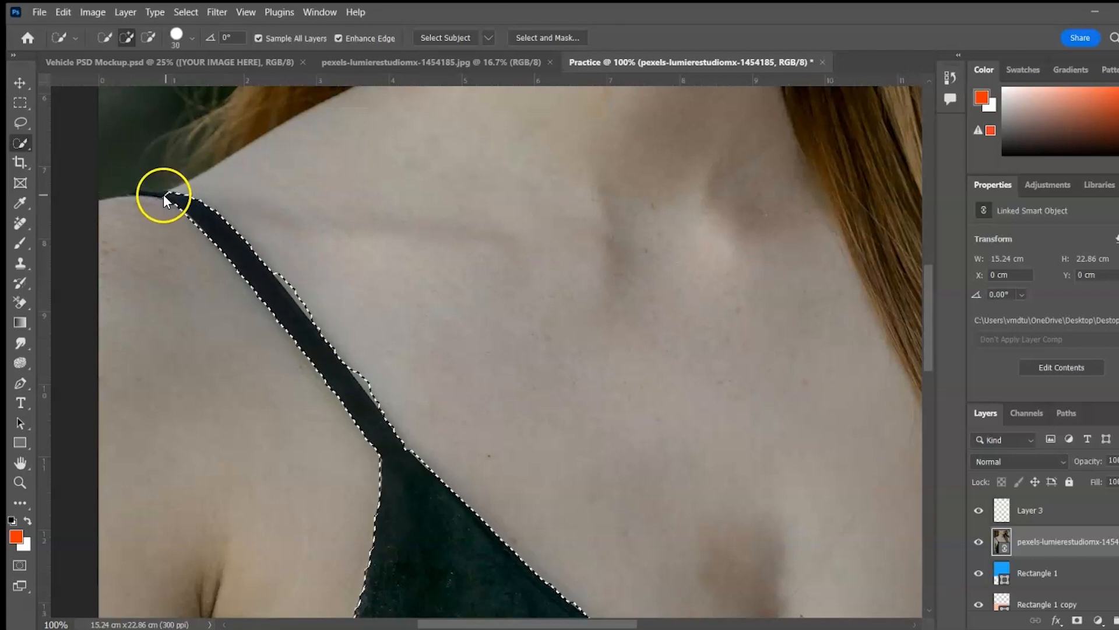
Add the thin underarm strap to the dress selection
key(ctrl+0)
key(ctrl+plus)
key(ctrl+plus)
key(ctrl+plus)
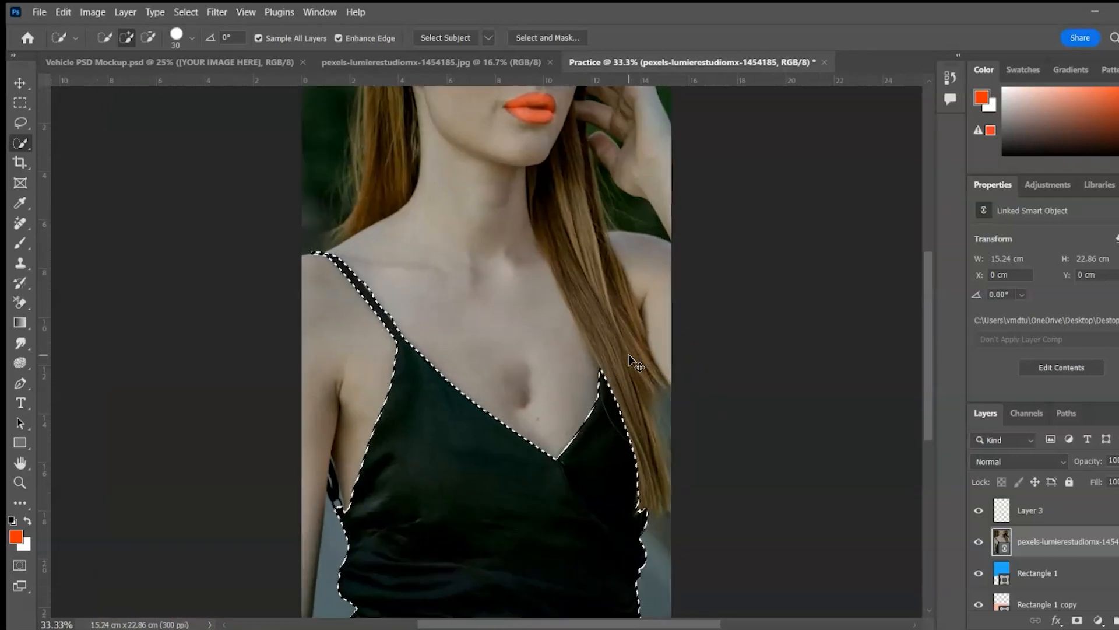
drag(238, 344, 477, 140)
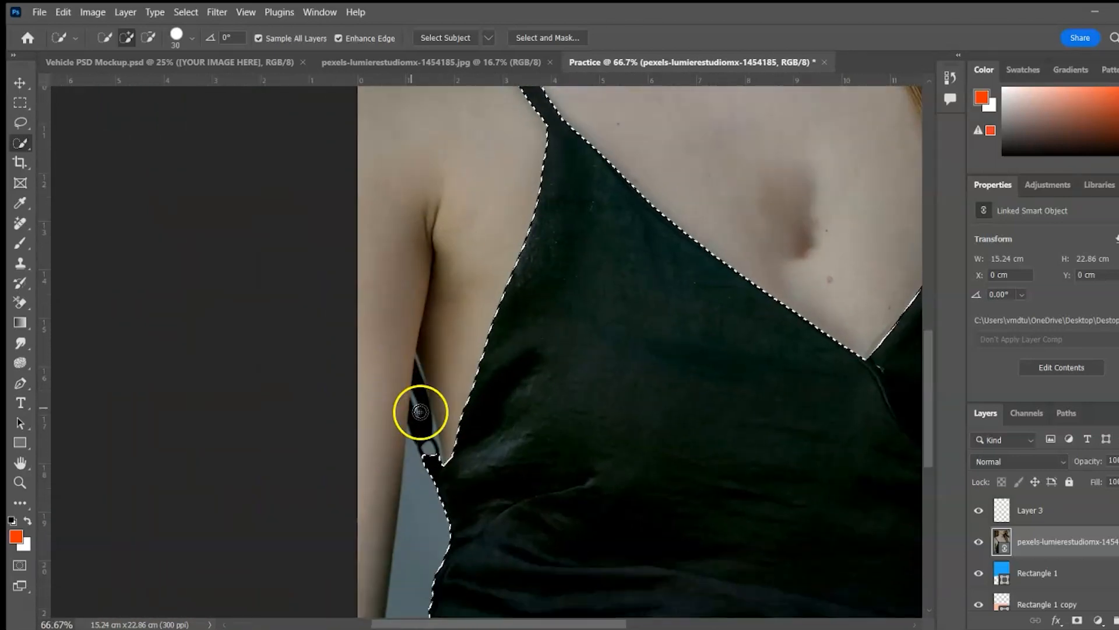
drag(428, 453, 426, 424)
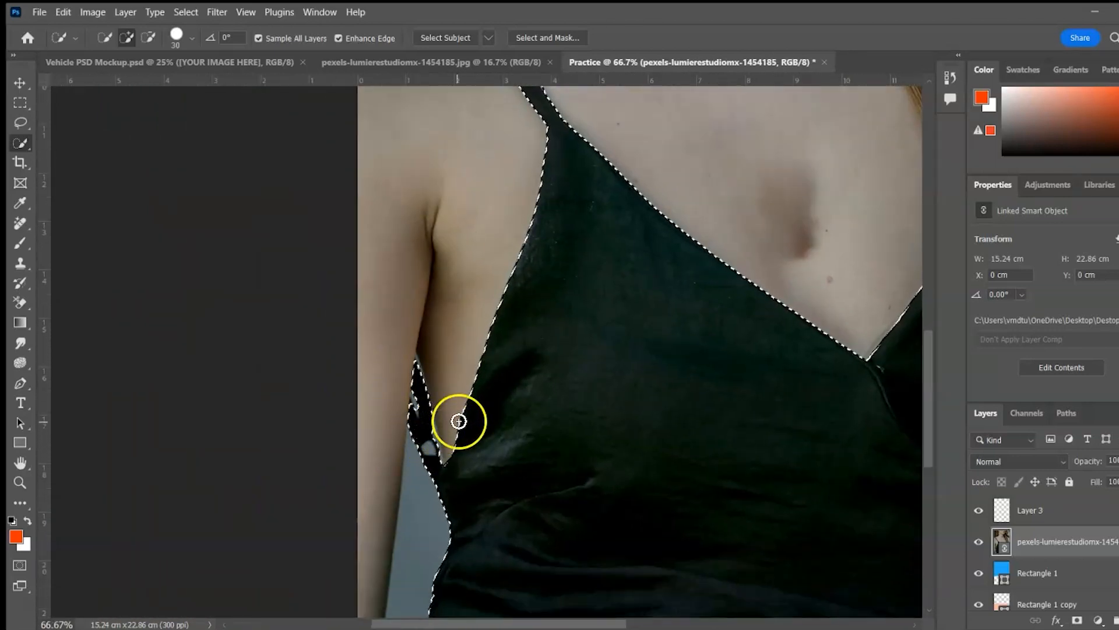
key(ctrl+0)
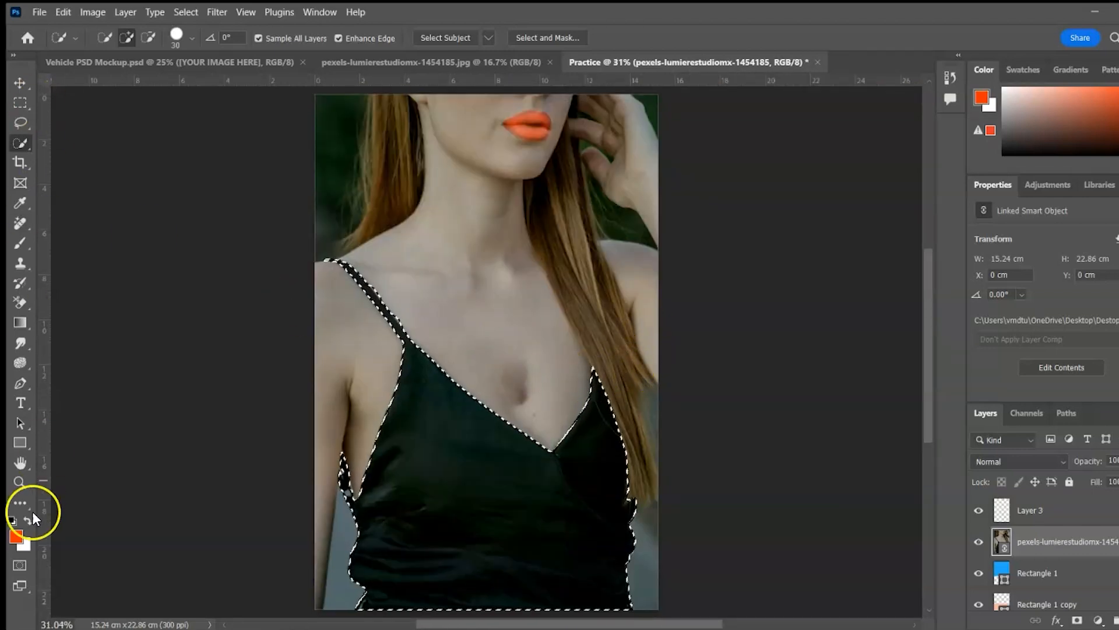
key(ctrl+d)
click(983, 186)
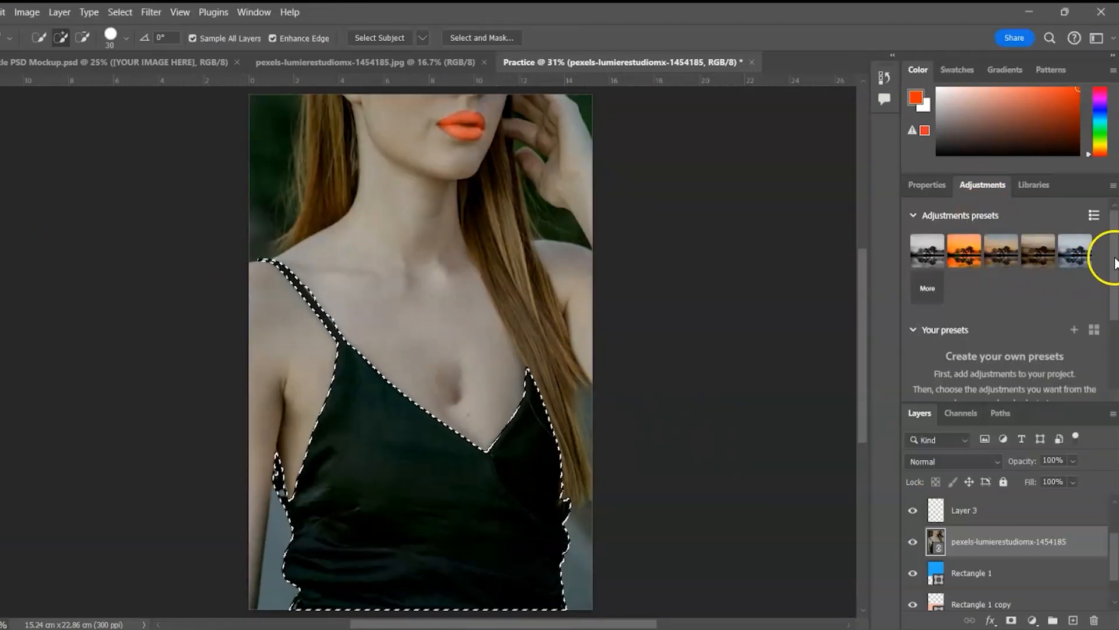
Add a dress-masked Hue/Saturation layer and tune Hue and Saturation to deep purple
drag(1112, 249, 1112, 327)
click(1045, 337)
click(990, 375)
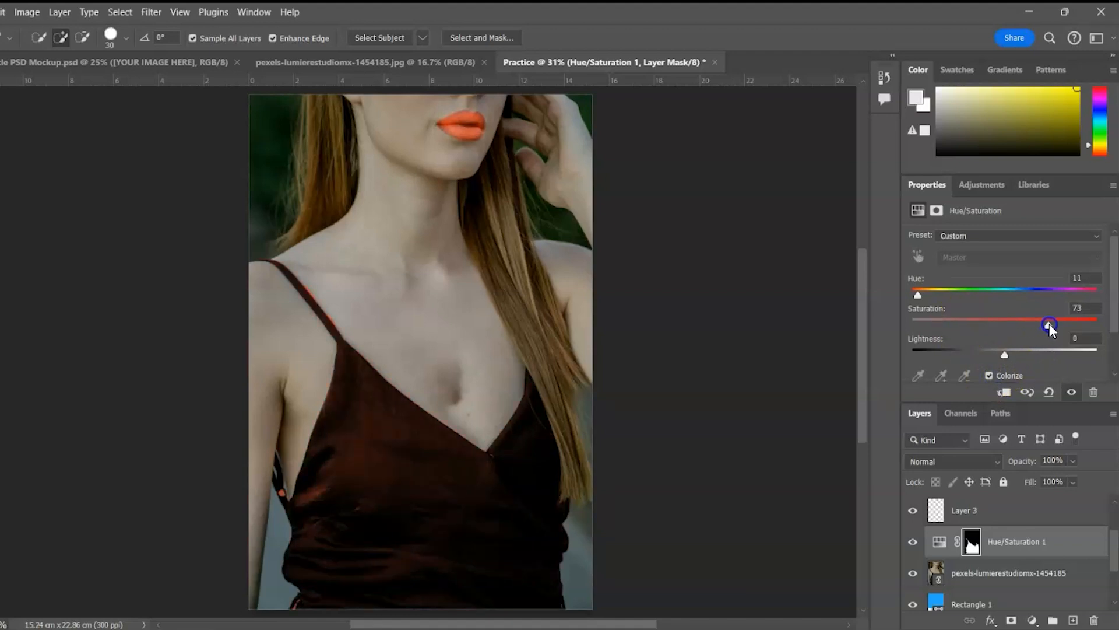
drag(918, 299, 1080, 298)
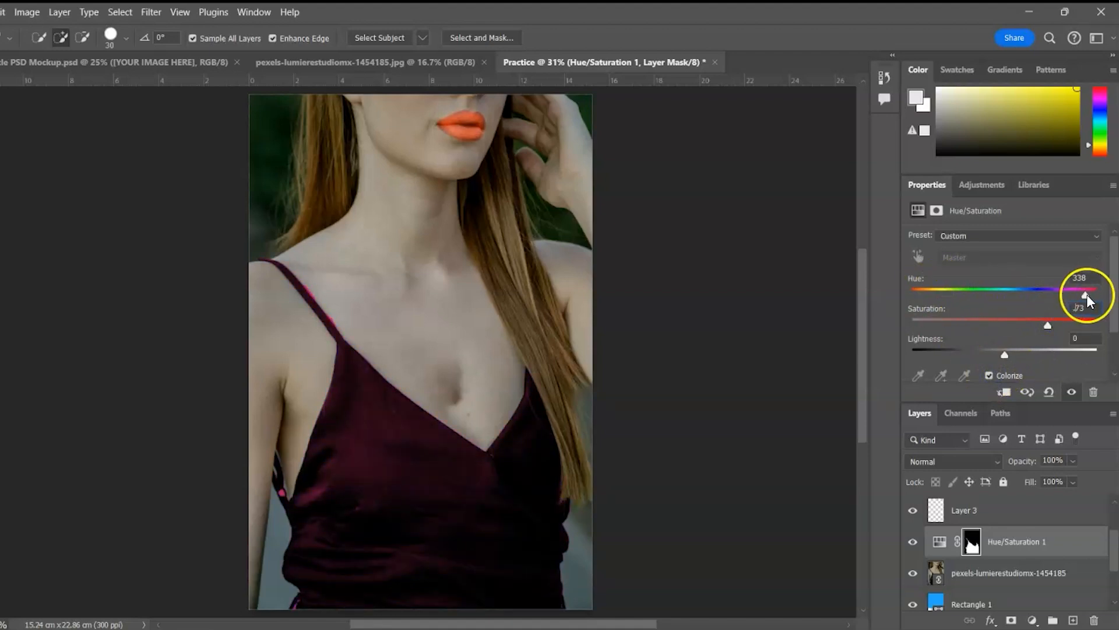
click(989, 375)
drag(1004, 326, 1064, 296)
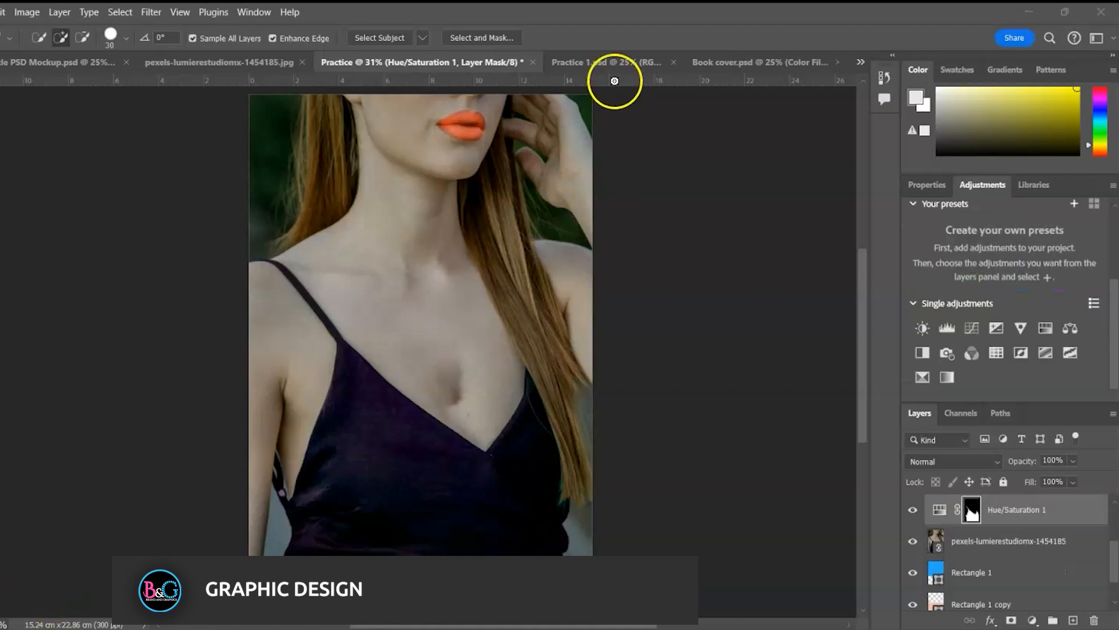
Look through the open documents: Practice 1.psd, the vehicle mockup and both portraits
click(603, 65)
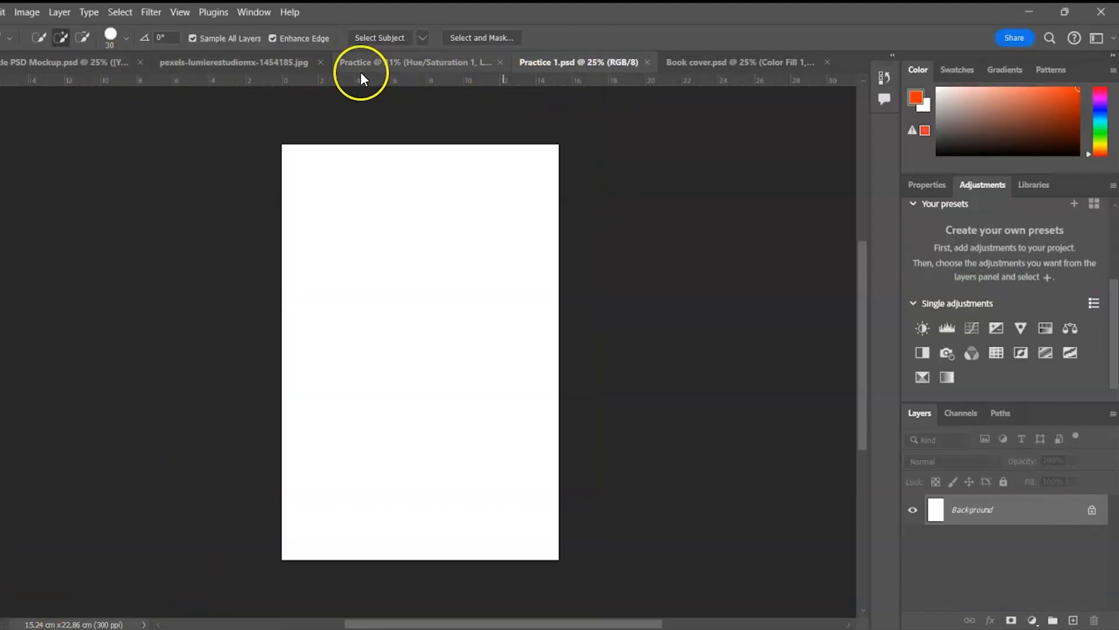
click(98, 60)
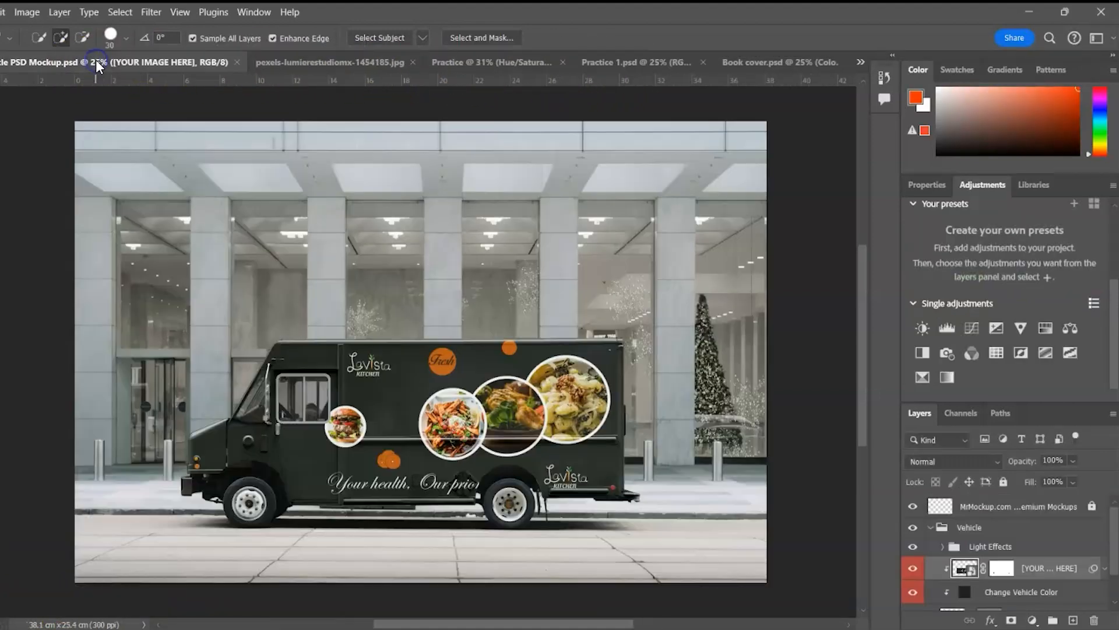
click(271, 64)
click(417, 58)
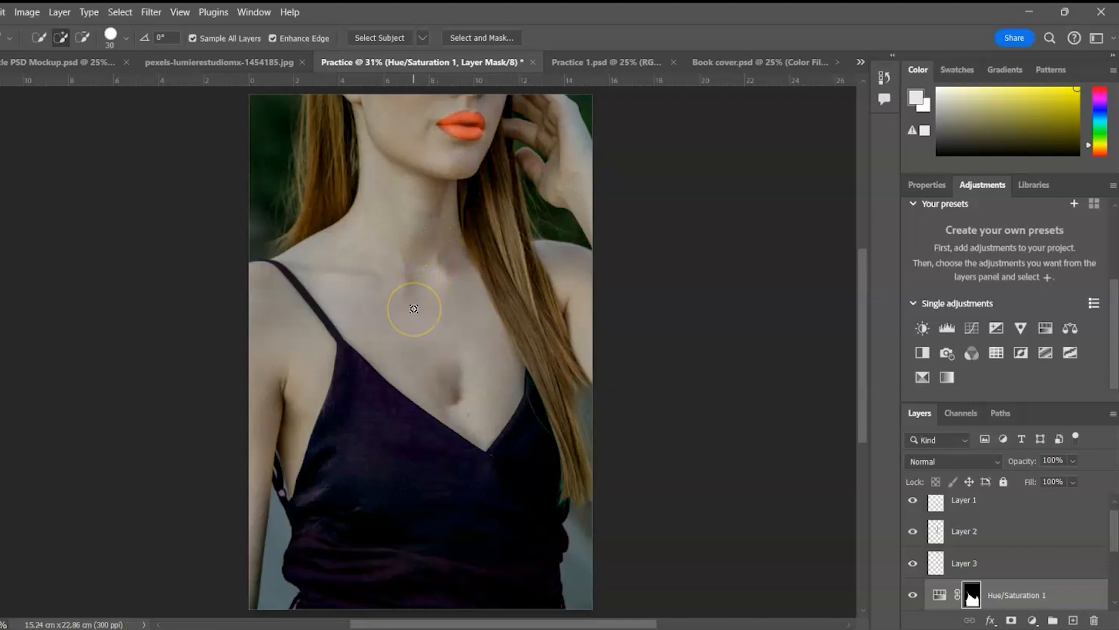
Drag the portrait into Practice 1.psd with the Move tool, then undo it
key(v)
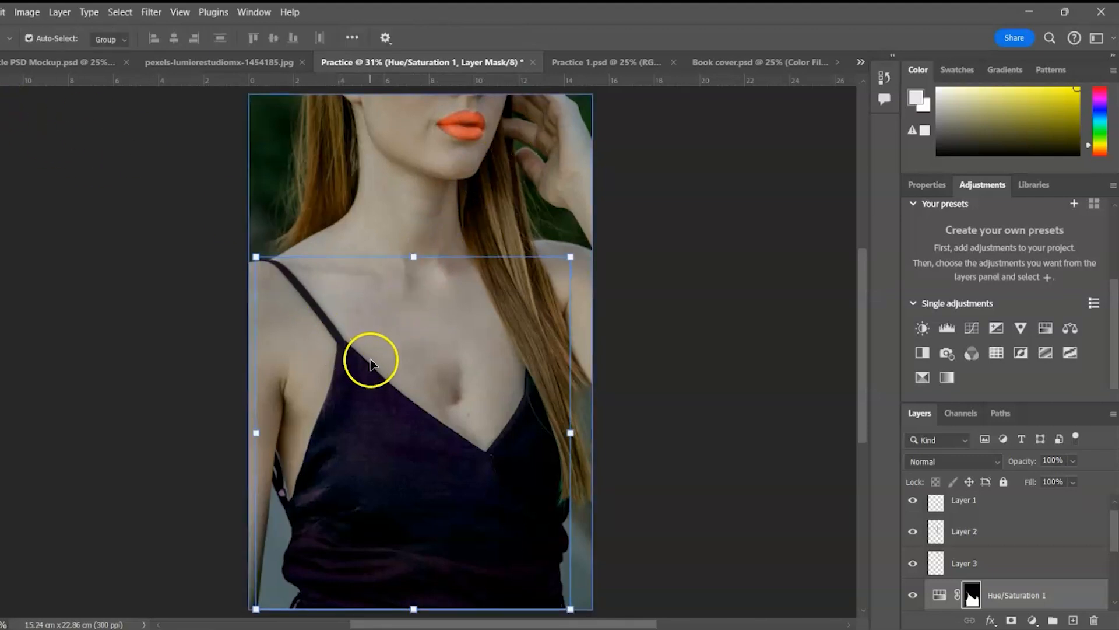
drag(373, 220, 582, 62)
drag(402, 309, 424, 371)
key(ctrl+z)
key(ctrl+z)
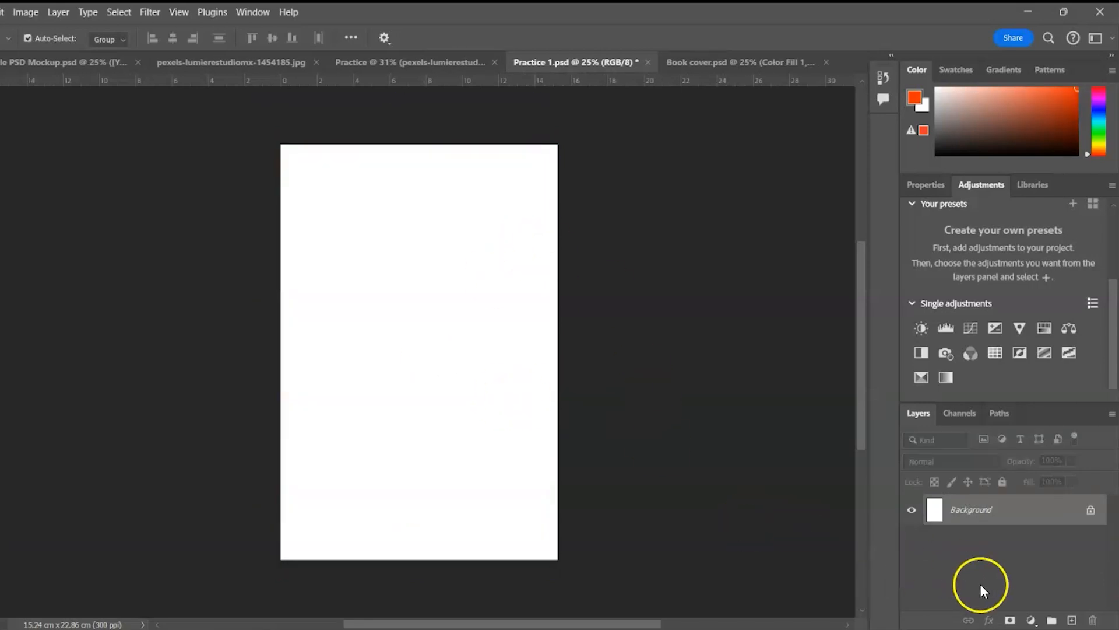
Add a Solid Color fill layer set to light blue 94d9ee above the Background
click(1031, 621)
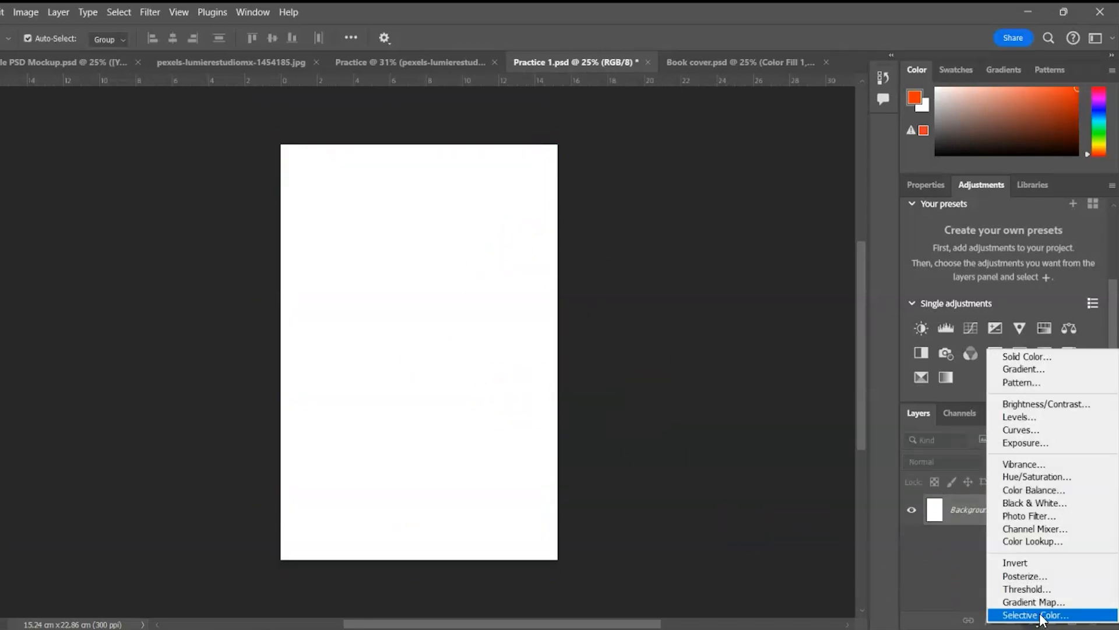
click(1020, 356)
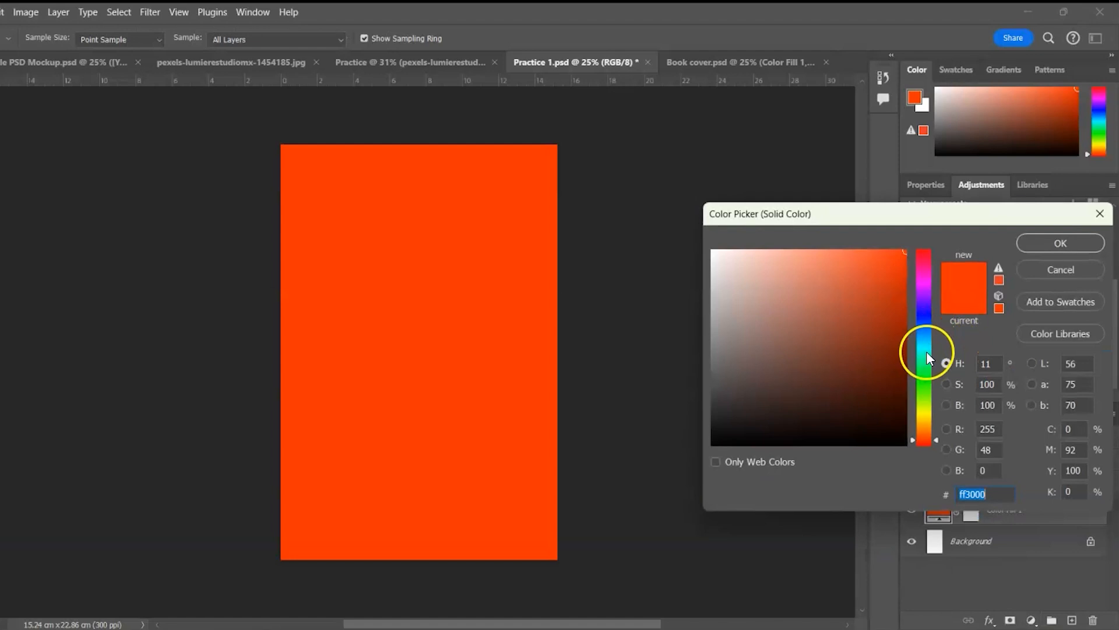
click(926, 350)
click(841, 253)
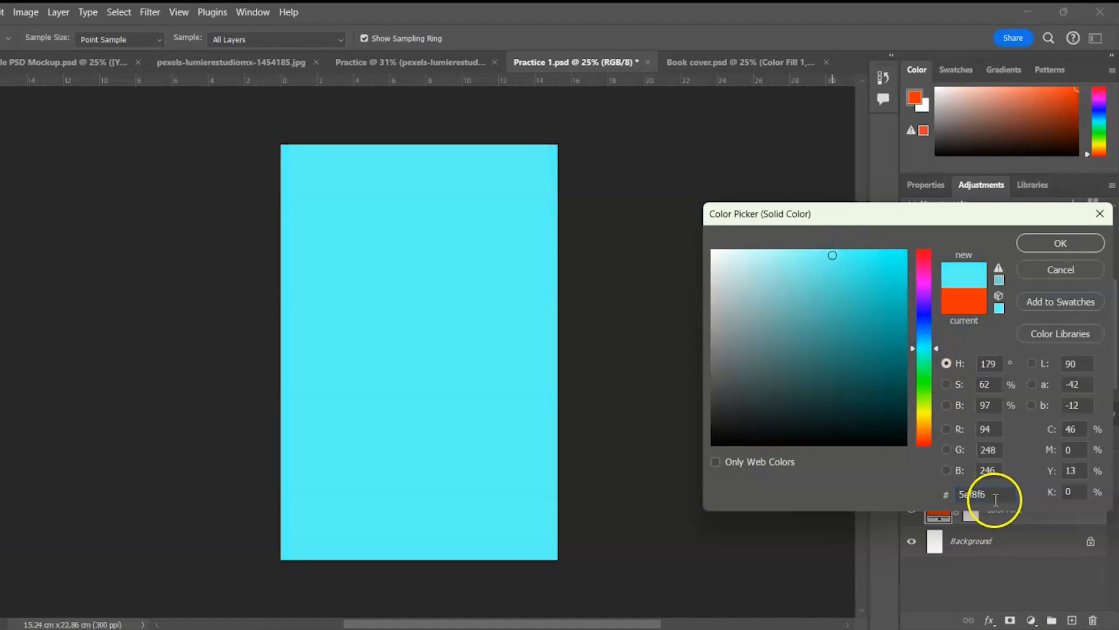
text(94d9ee)
click(1061, 243)
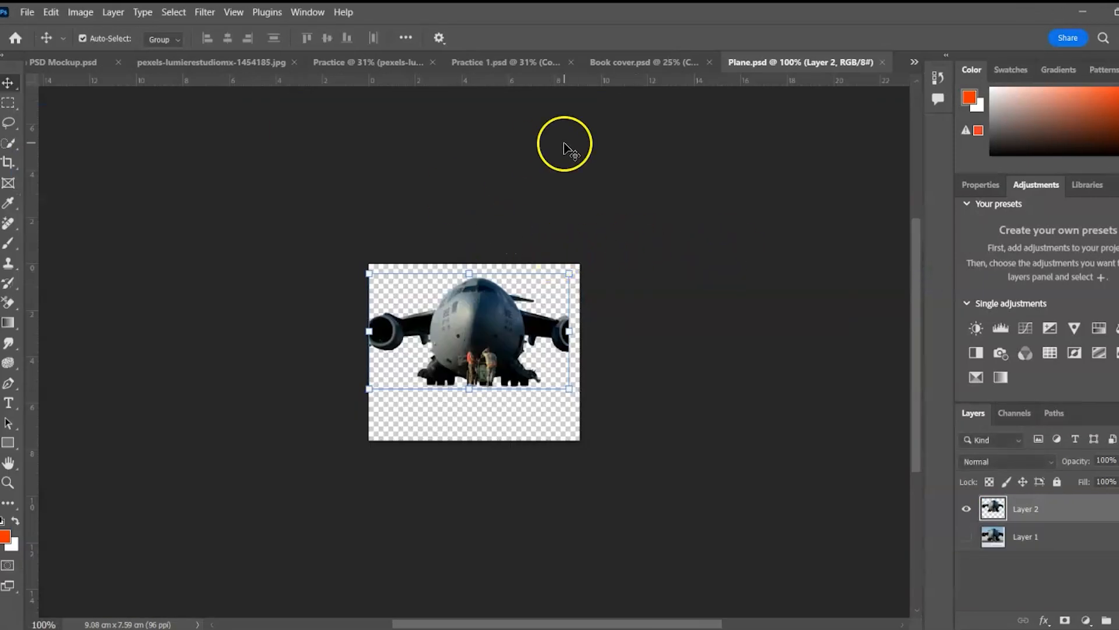
Bring the plane layer from Plane.psd into Practice 1.psd and convert it to a smart object
click(505, 62)
click(827, 63)
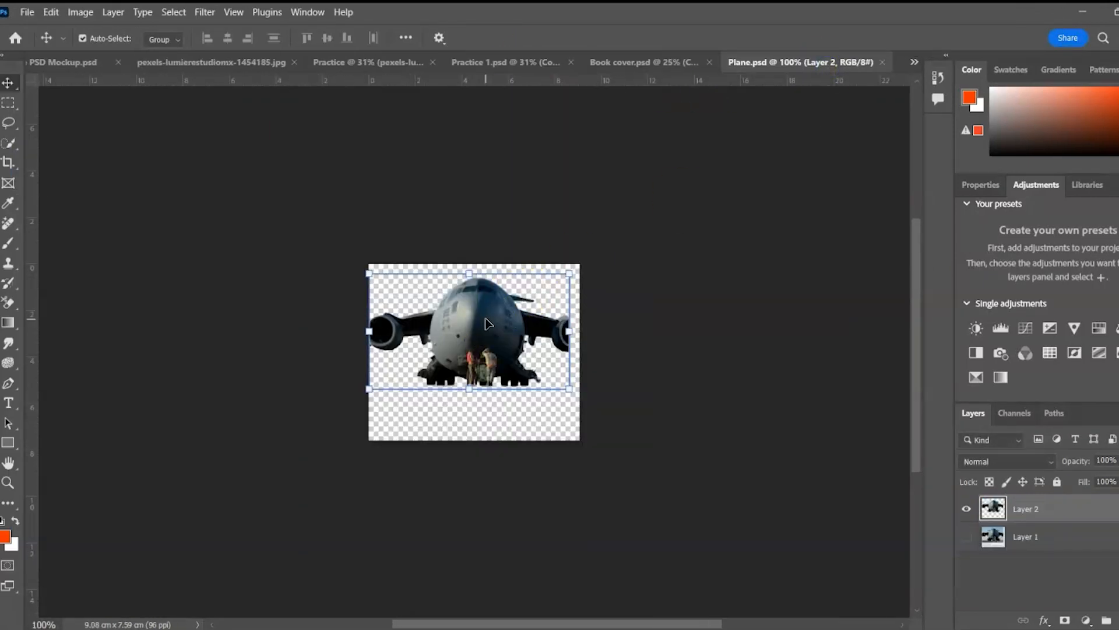
click(512, 63)
drag(474, 422, 476, 424)
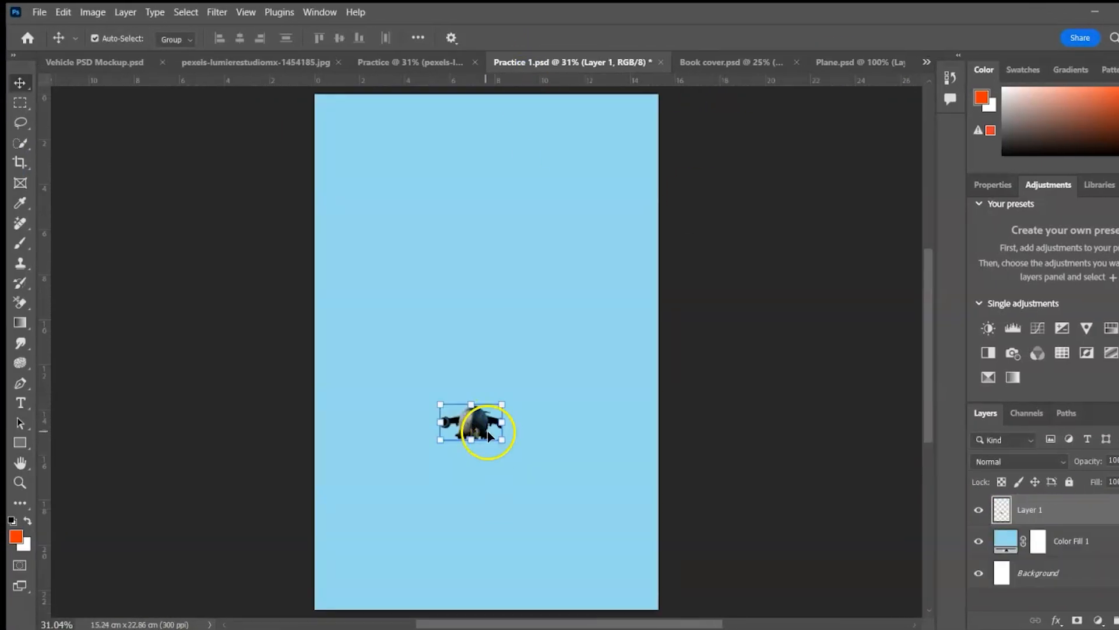
click(977, 509)
click(977, 509)
right_click(1038, 513)
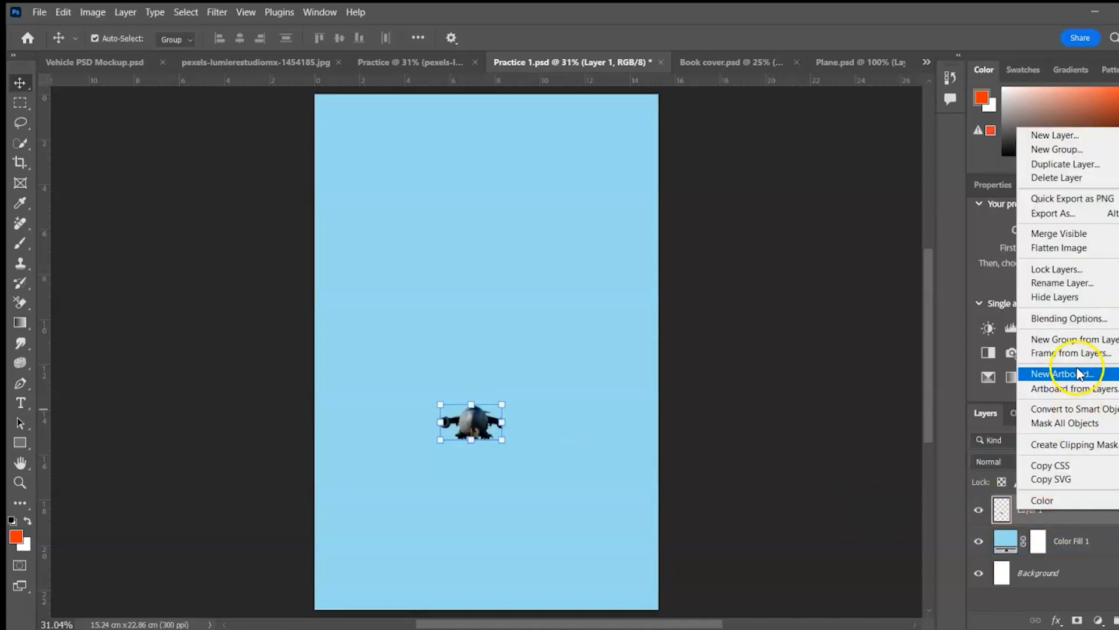
click(1072, 411)
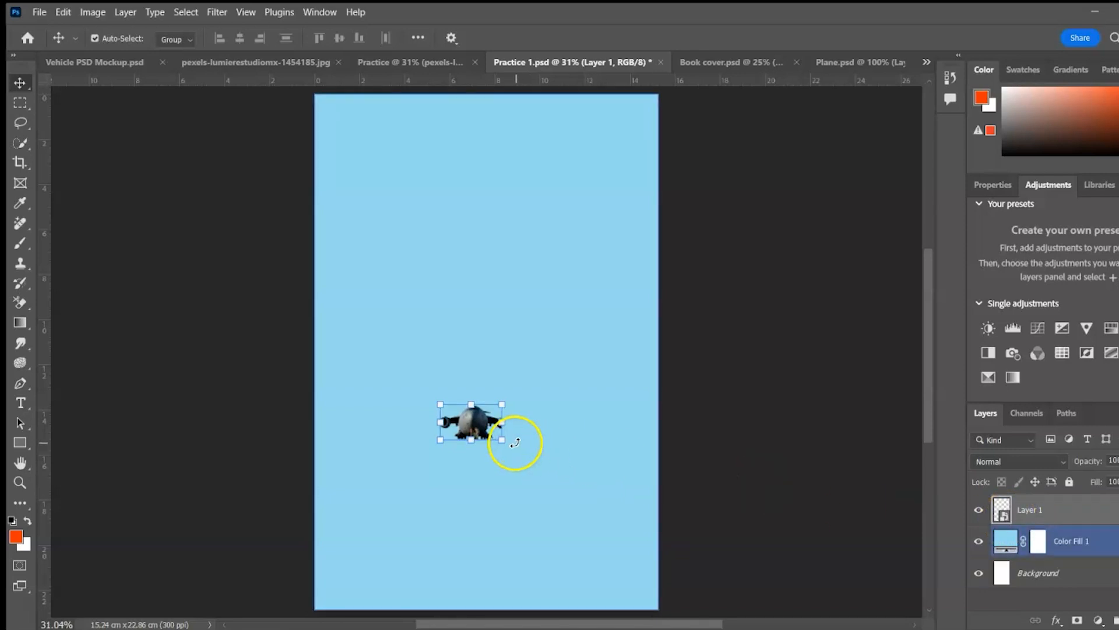
Scale the plane up and centre it on the cover
drag(502, 441, 828, 526)
drag(929, 501, 928, 423)
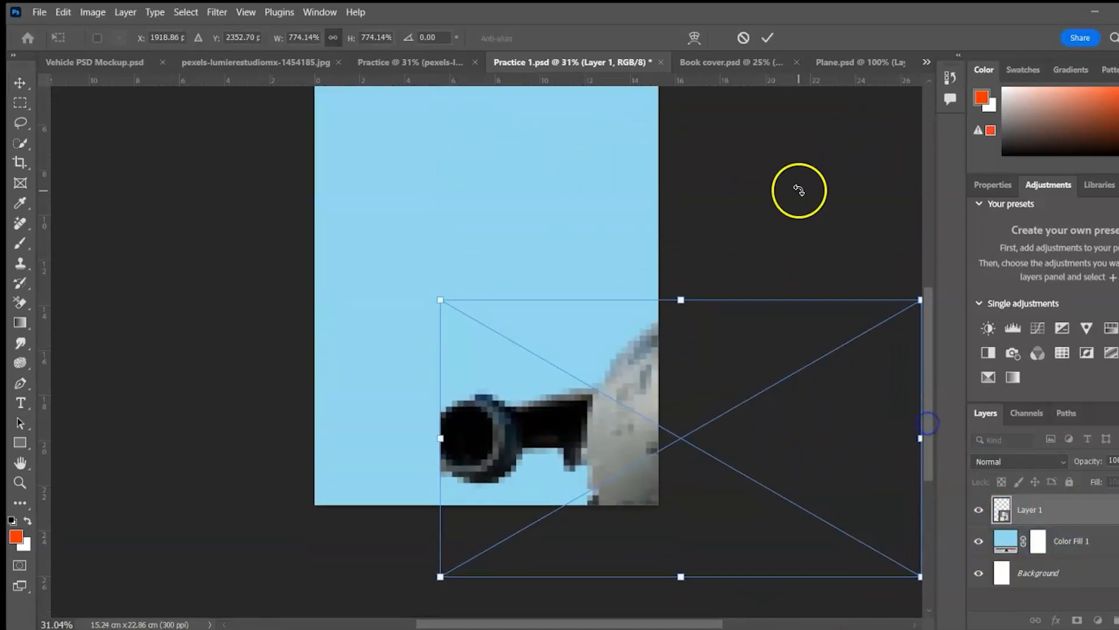
click(767, 38)
drag(619, 429, 424, 383)
drag(931, 350, 931, 321)
drag(727, 331, 751, 279)
drag(554, 403, 516, 396)
drag(735, 298, 789, 267)
mouse_move(541, 394)
mouse_down()
mouse_move(517, 397)
mouse_move(529, 400)
mouse_up()
click(767, 39)
Enlarge the plane further and position it across the lower half of the cover
key(ctrl+t)
drag(778, 272, 820, 257)
mouse_move(525, 382)
mouse_down()
mouse_move(499, 400)
mouse_move(517, 394)
mouse_up()
click(767, 38)
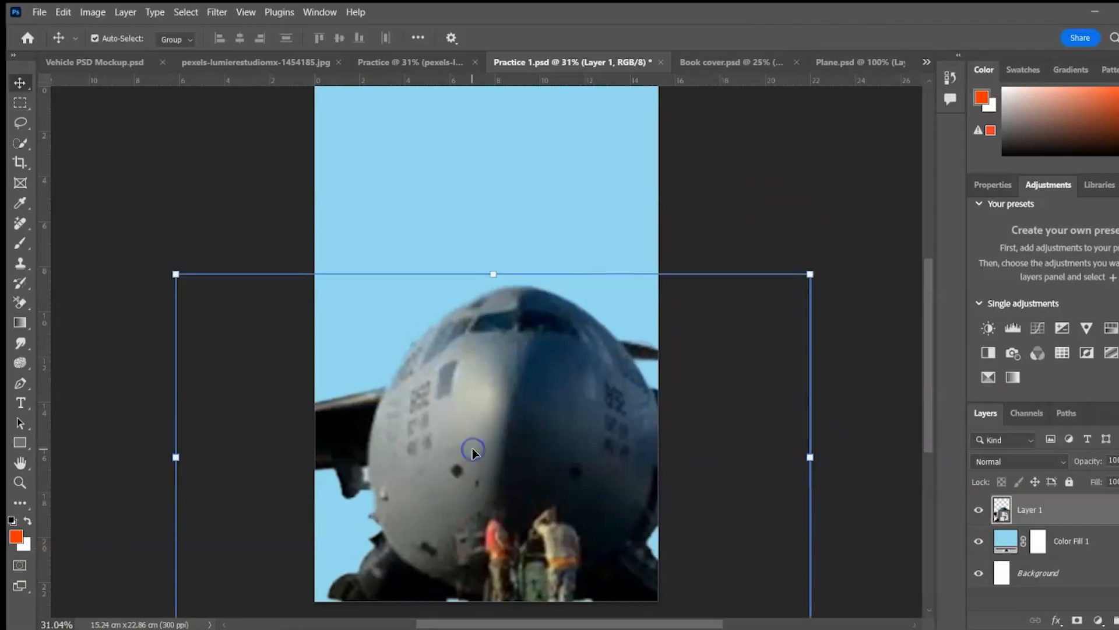
click(23, 402)
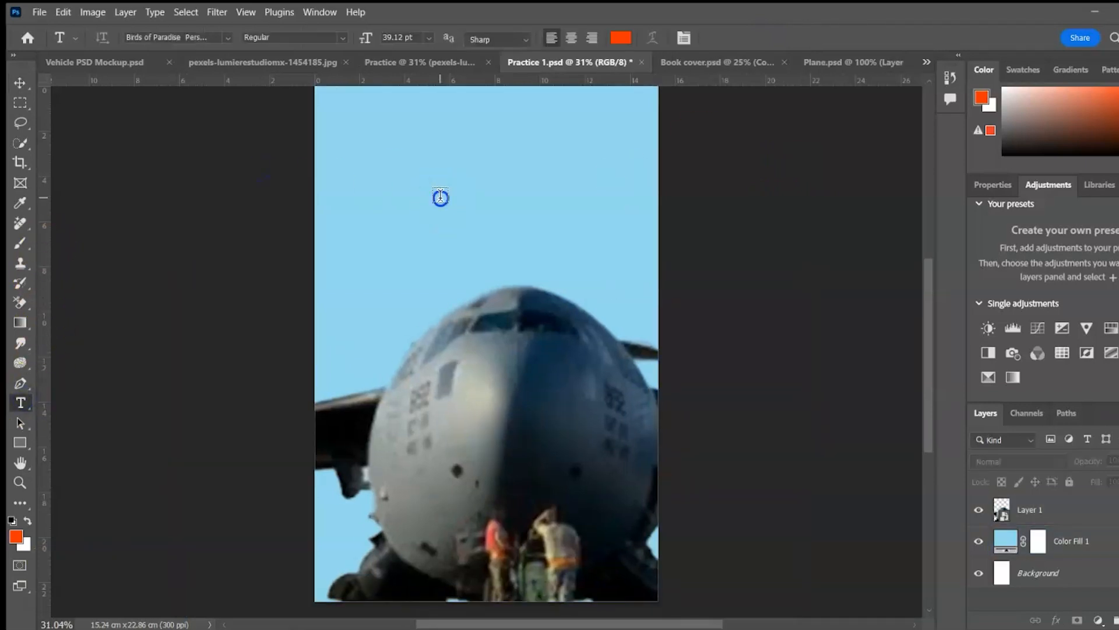
Type the title AMADIA above the plane in Tw Cen MT Condensed Bold
click(441, 195)
click(227, 37)
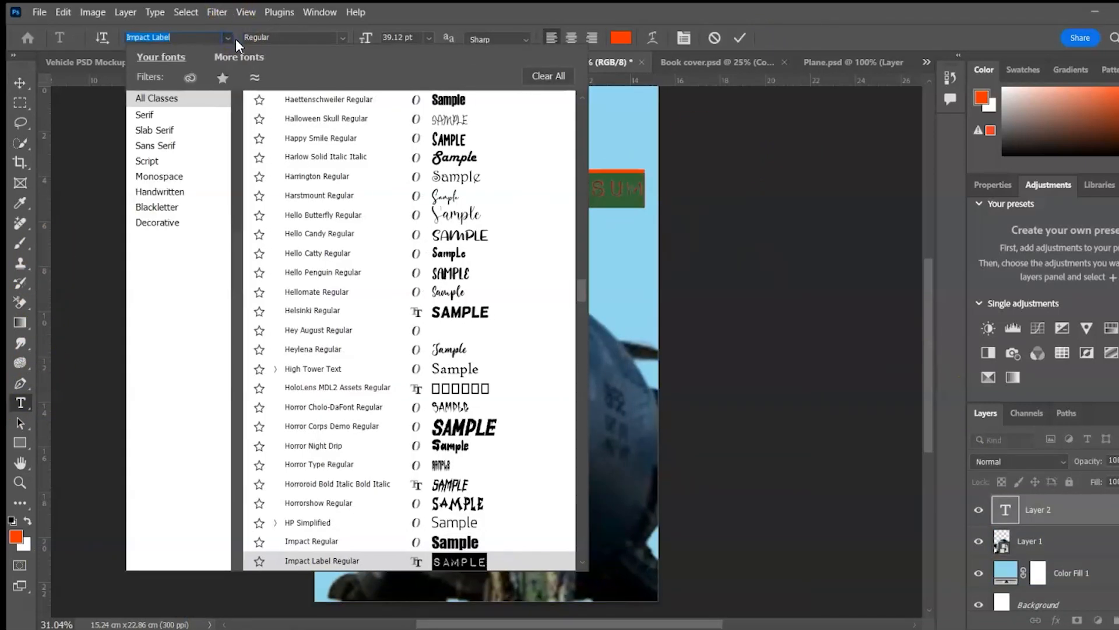
text(Tw Cen MT Condensed)
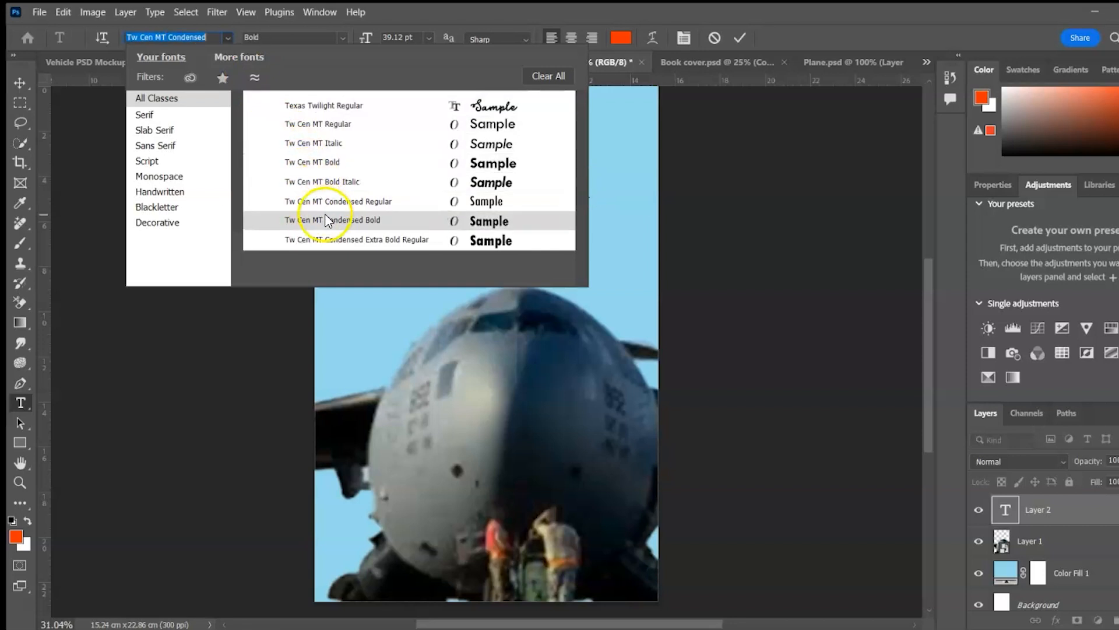
click(326, 220)
text(AMADIA)
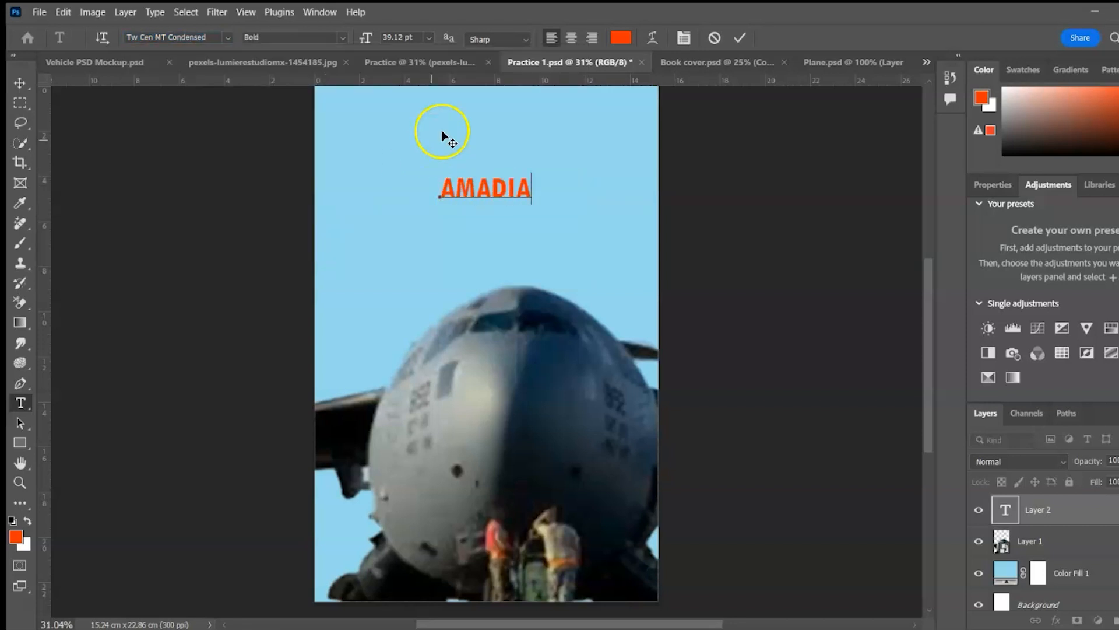
click(552, 175)
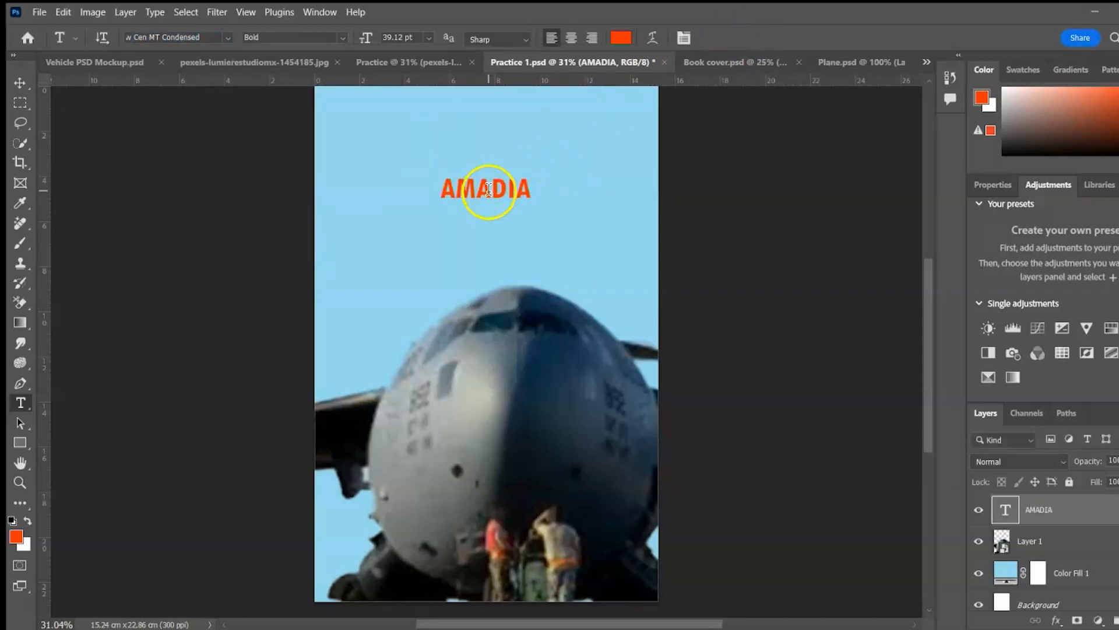
Make AMADIA Tw Cen MT Condensed Extra Bold at 90 pt, tracking 200, centred at the top
click(20, 83)
click(1048, 277)
click(1017, 279)
text(BOL)
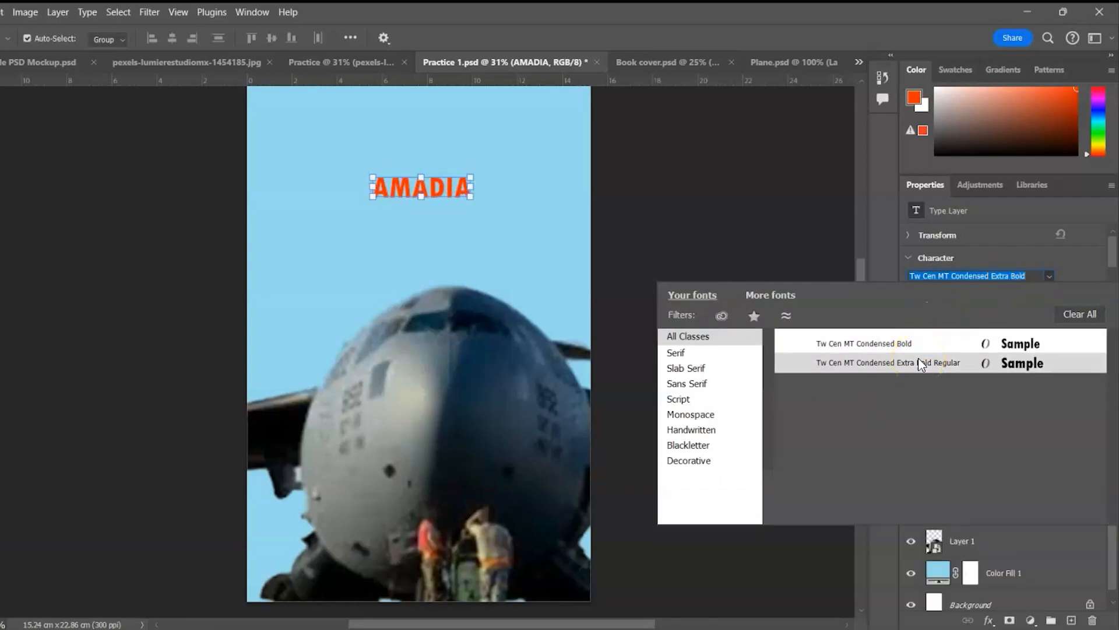
click(921, 363)
drag(912, 319, 951, 320)
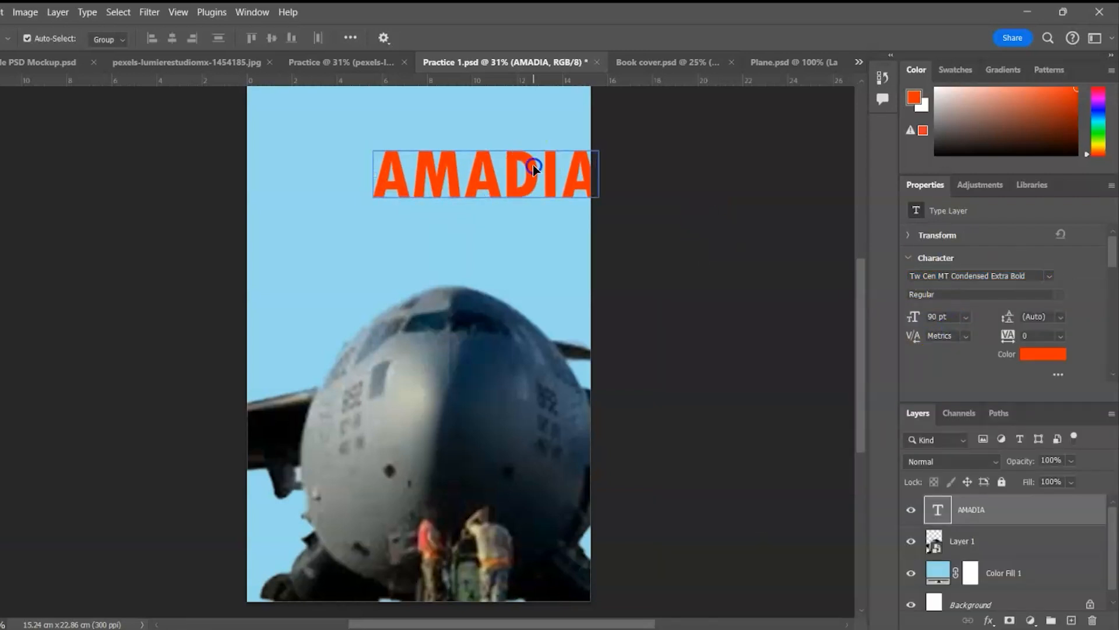
drag(533, 164, 466, 151)
click(1060, 335)
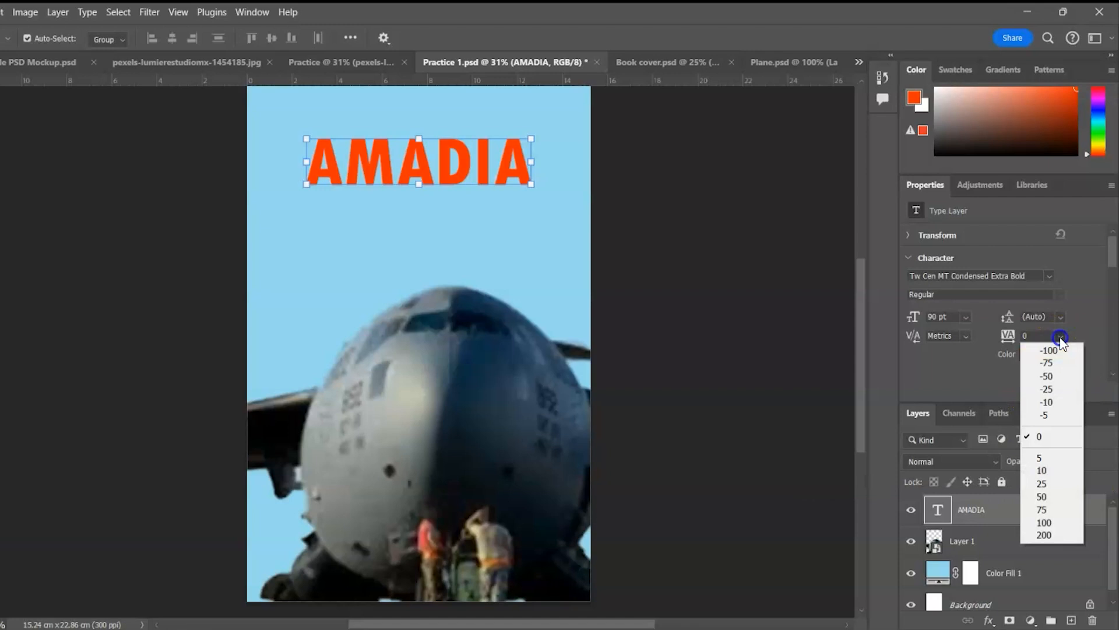
click(1044, 532)
drag(504, 175, 468, 175)
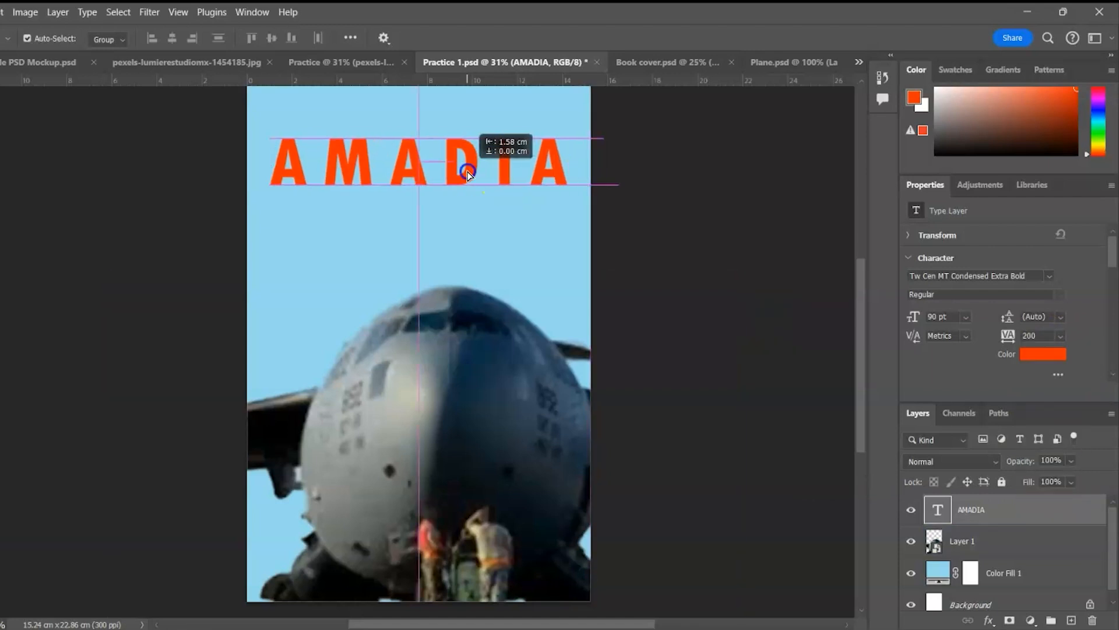
Change the AMADIA text colour to white
click(642, 231)
click(506, 167)
click(1042, 354)
click(715, 261)
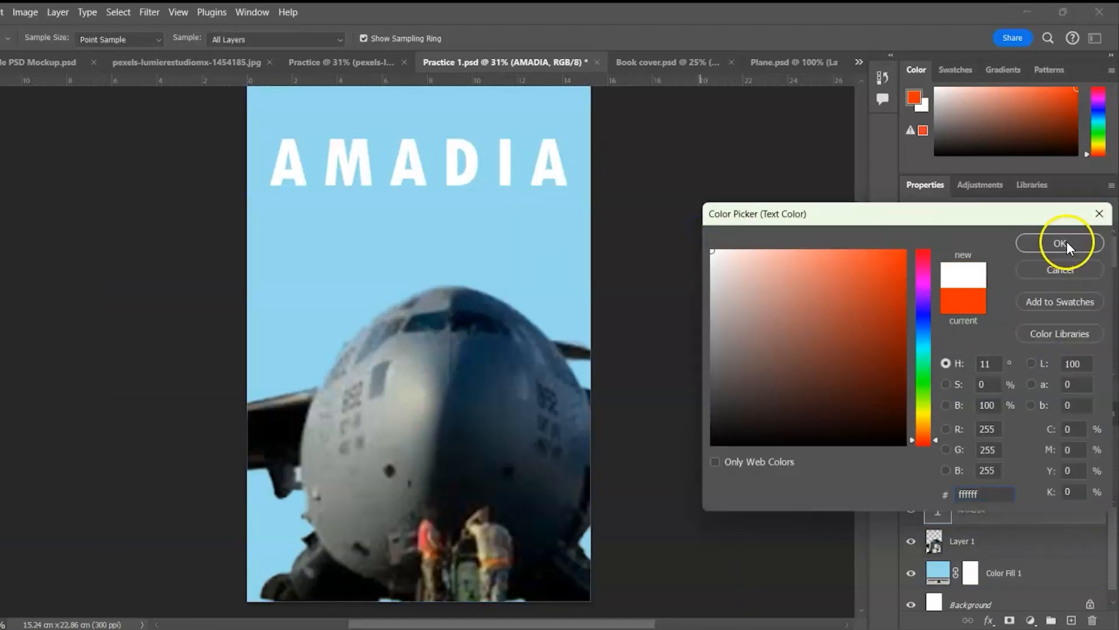
click(1060, 243)
click(103, 197)
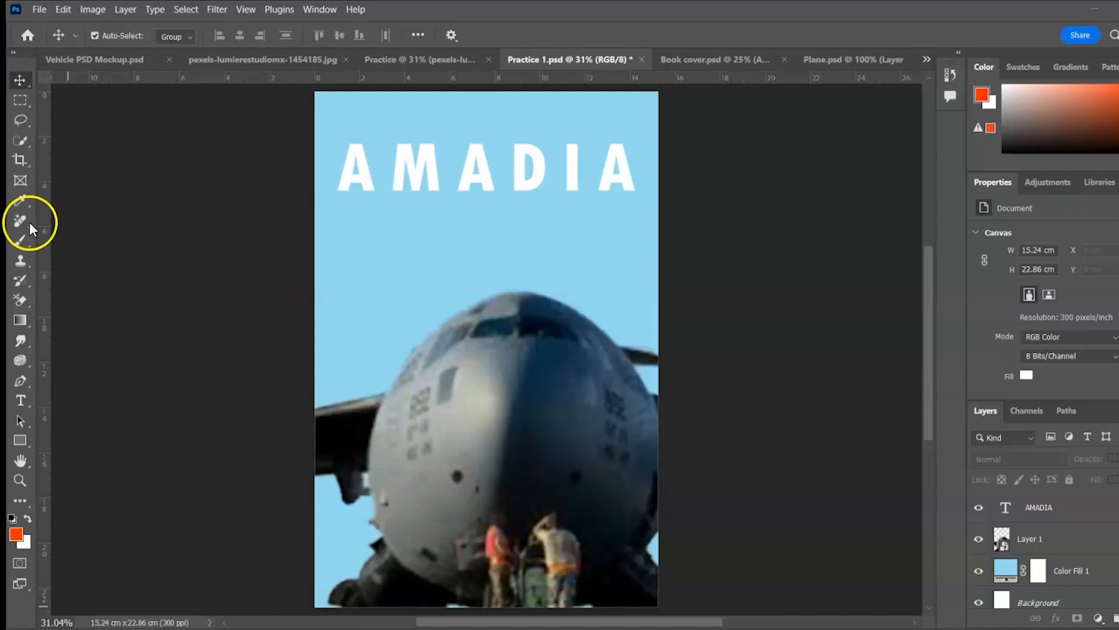
Paint the cover's bottom with the plane's dark grey-blue on a new layer, then Alt-drag a copy of AMADIA down
click(17, 201)
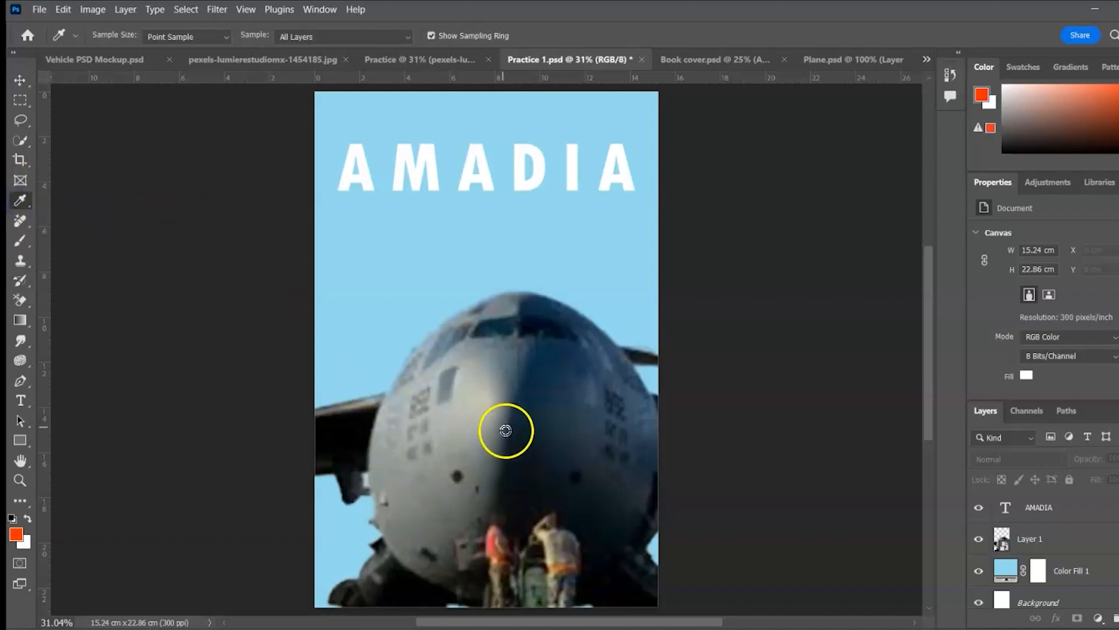
click(550, 431)
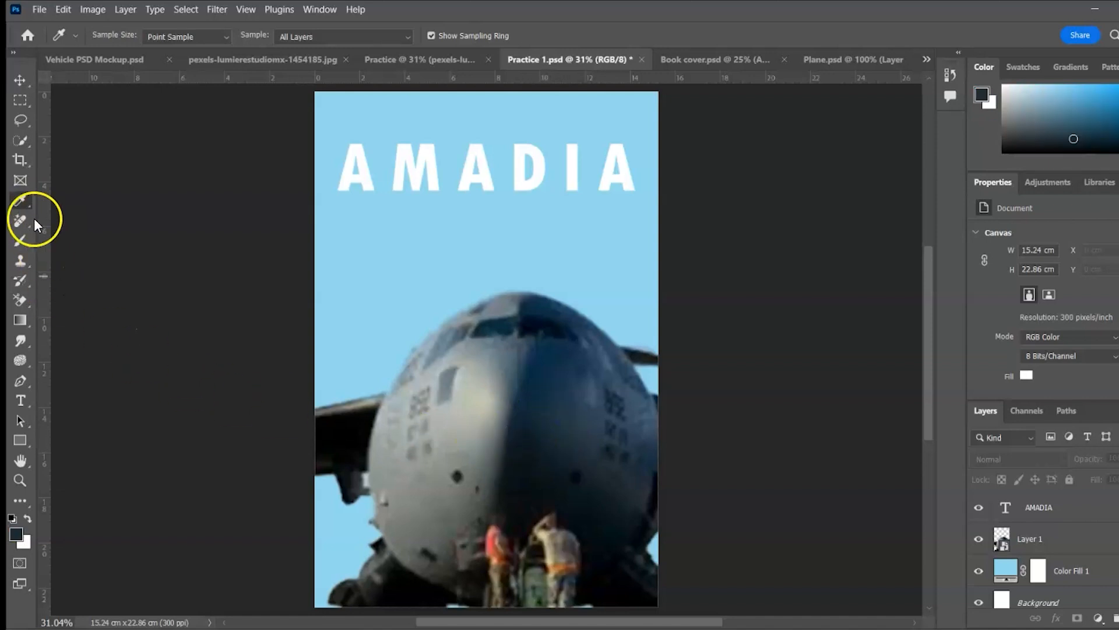
click(19, 241)
click(1052, 538)
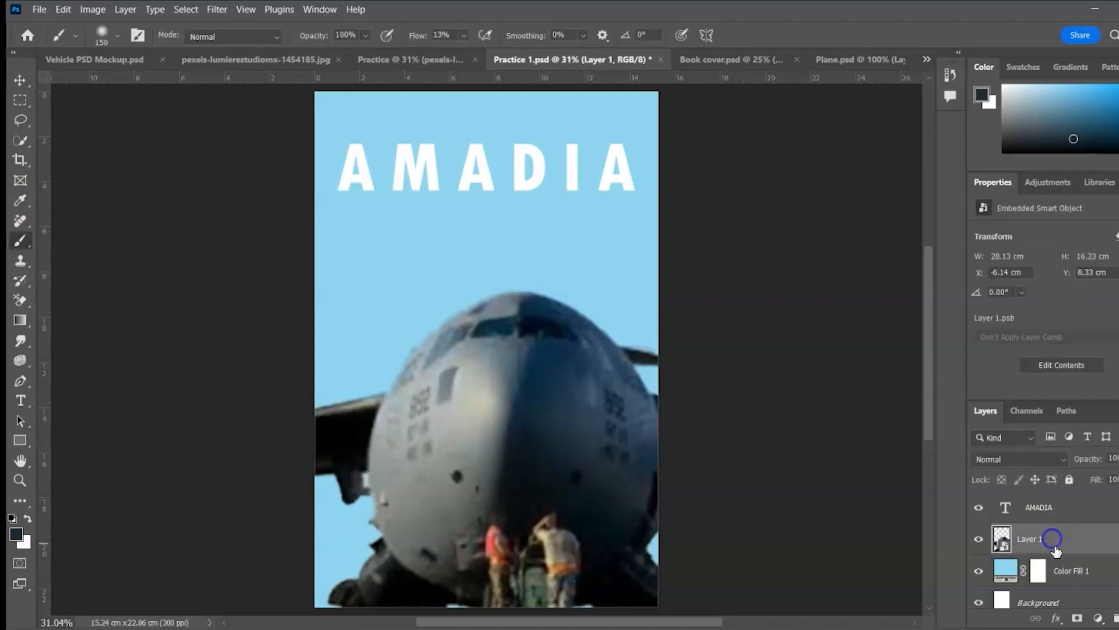
click(1115, 616)
mouse_move(338, 560)
mouse_down()
mouse_move(644, 587)
mouse_move(292, 557)
mouse_move(575, 544)
mouse_up()
click(464, 146)
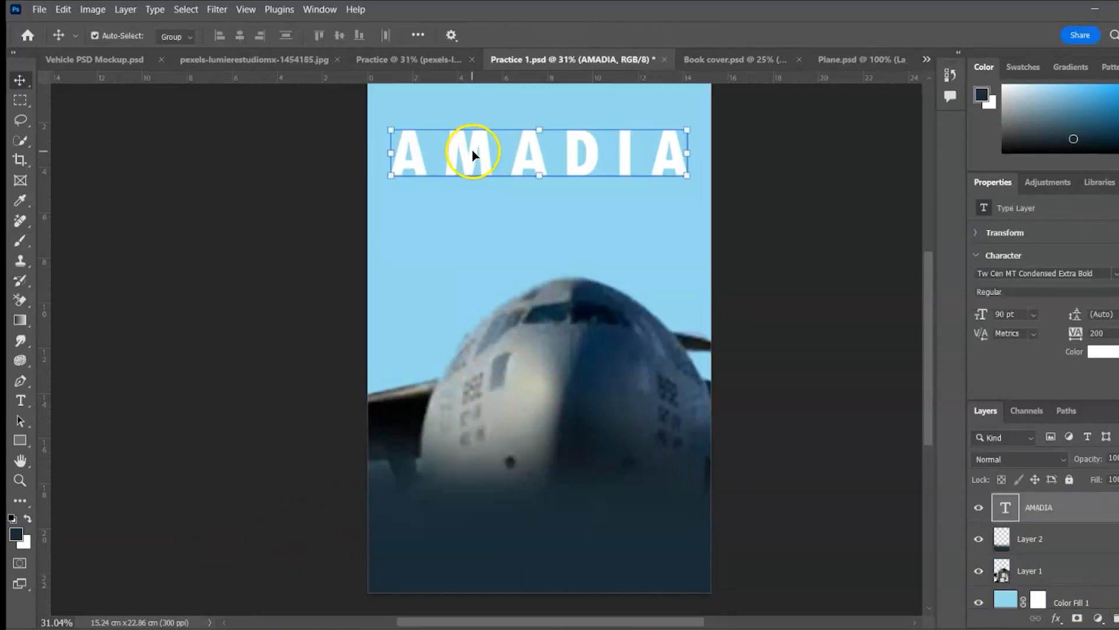
drag(472, 149, 470, 521)
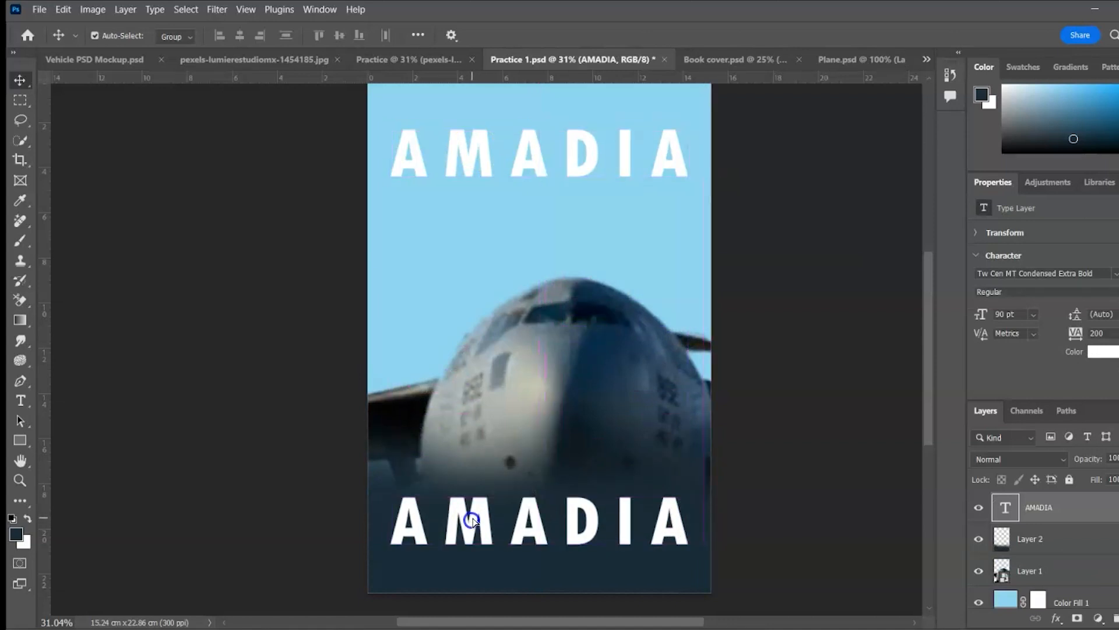
double_click(525, 519)
text(e)
key(BackSpace)
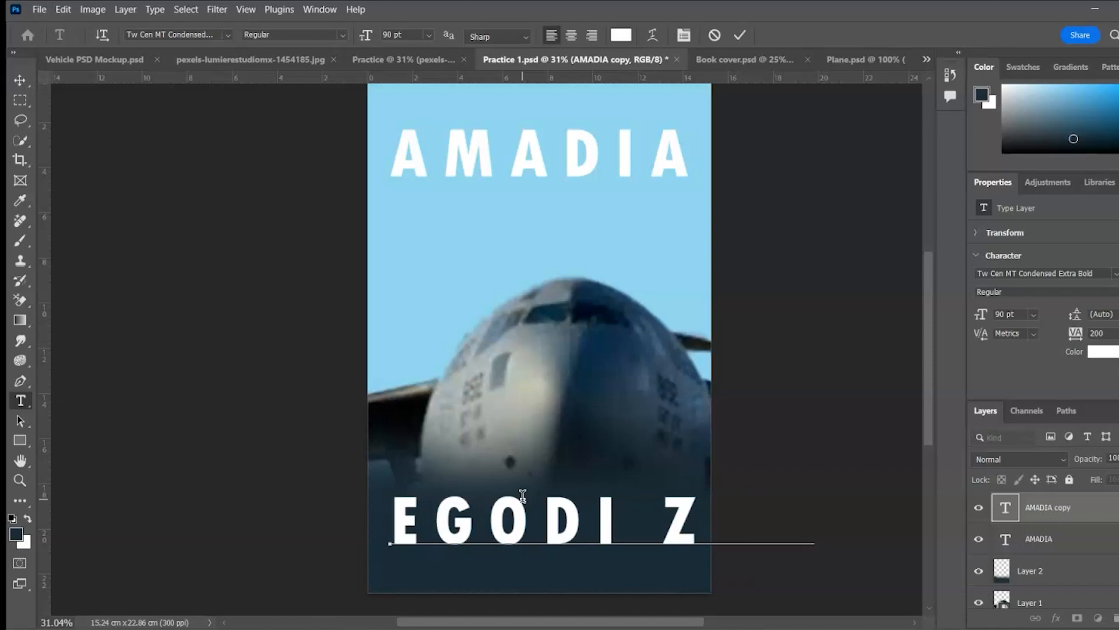
click(740, 35)
click(1118, 333)
click(1110, 435)
click(232, 226)
right_click(528, 523)
click(530, 530)
drag(530, 535, 530, 585)
double_click(531, 577)
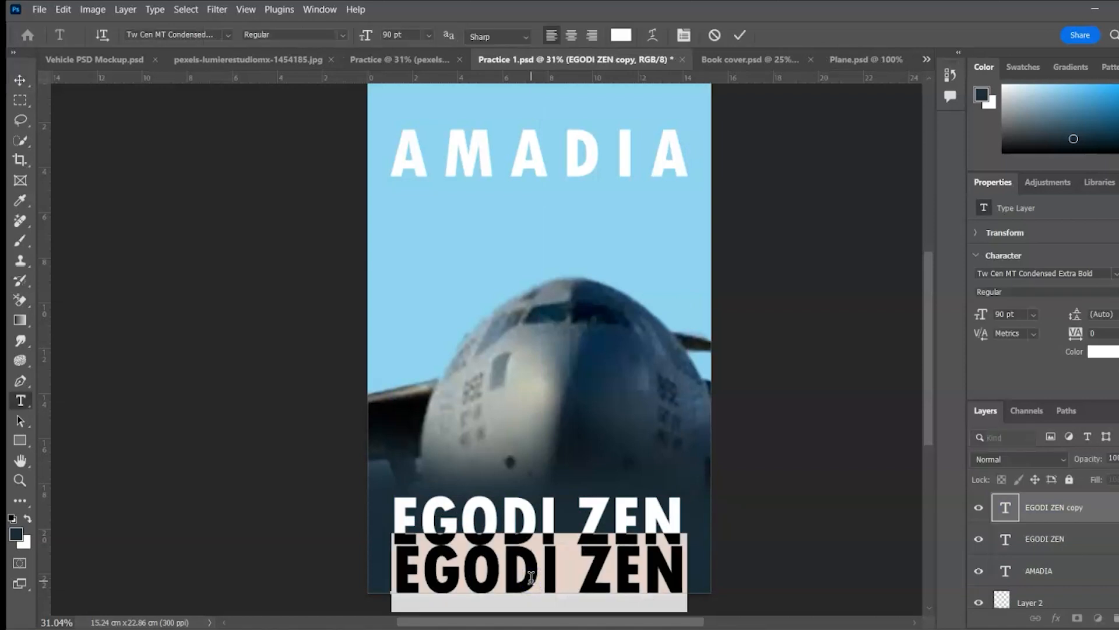
drag(981, 315, 940, 331)
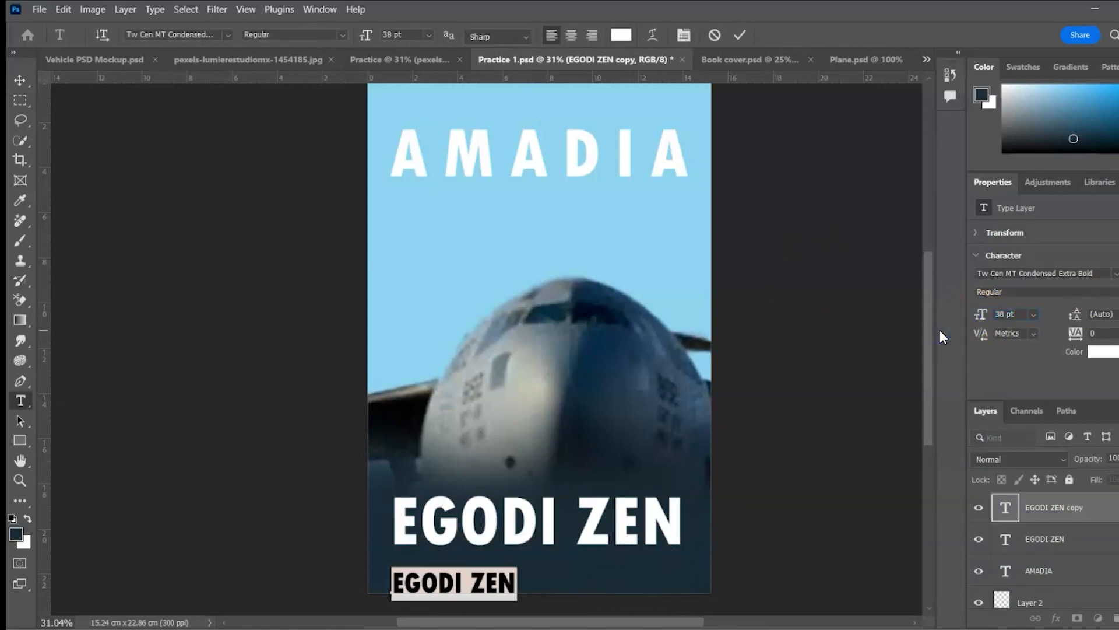
text(NEW YORK TIMES)
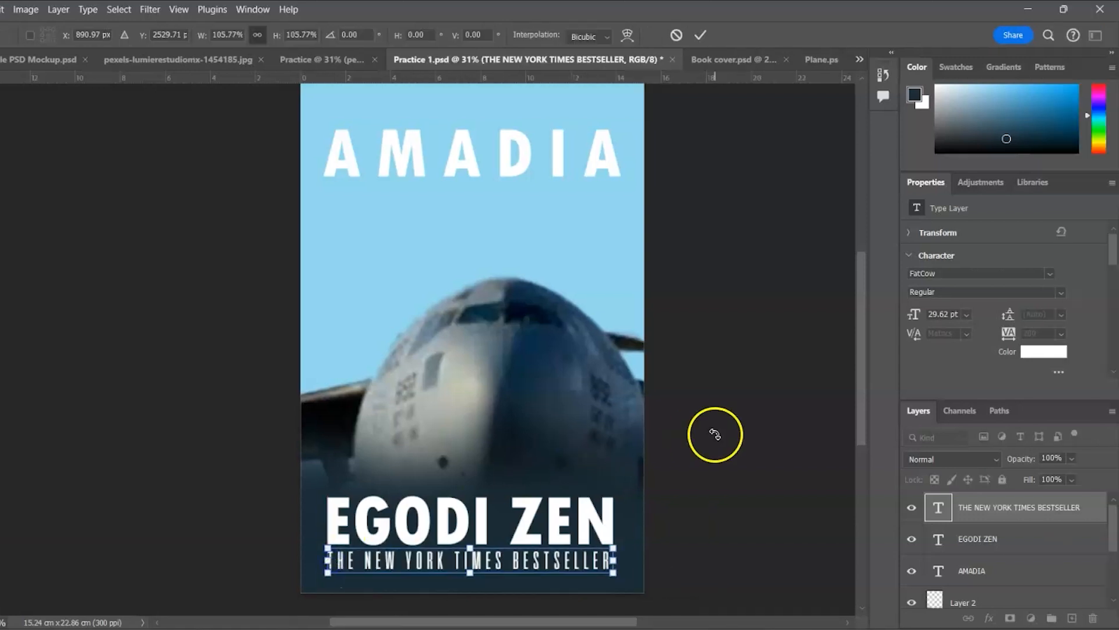
click(716, 37)
click(763, 275)
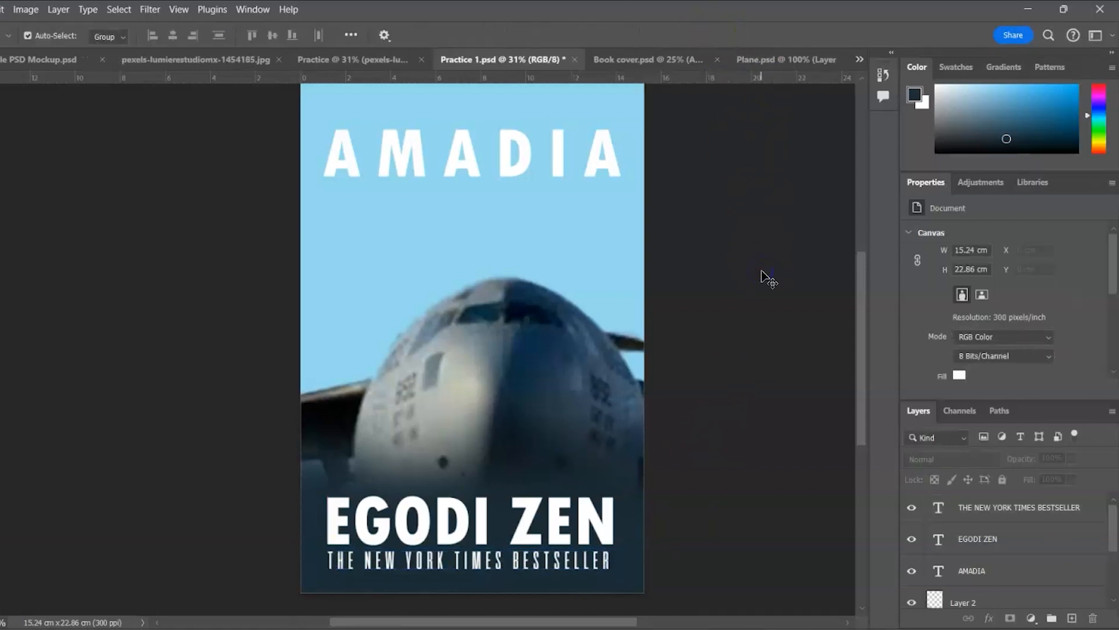
Add a drop shadow to the AMADIA title layer
click(519, 165)
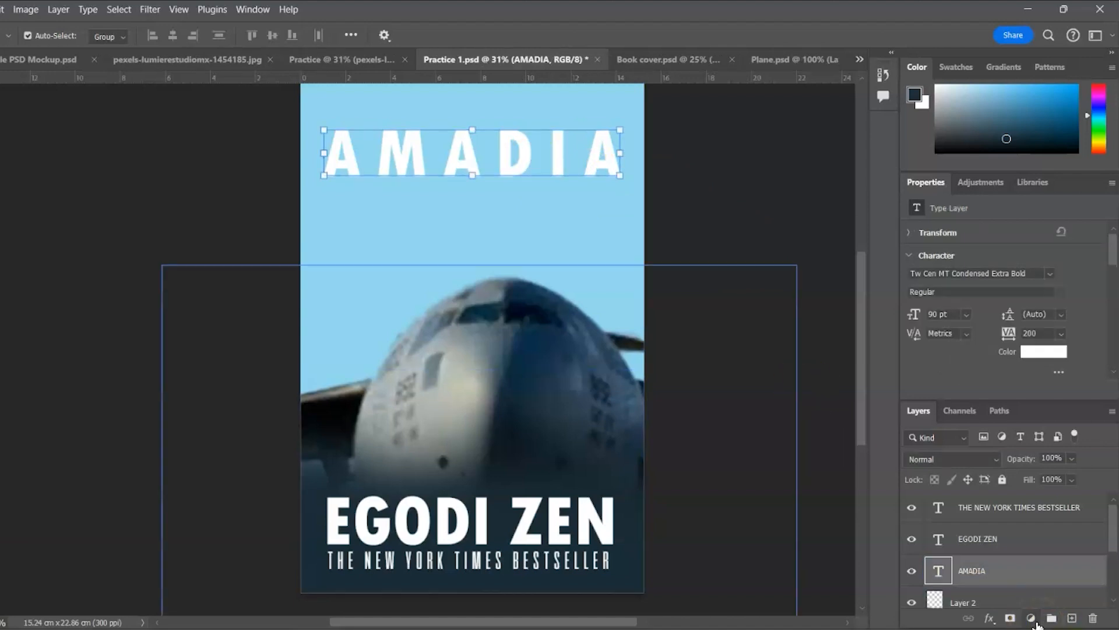
click(990, 619)
click(1002, 612)
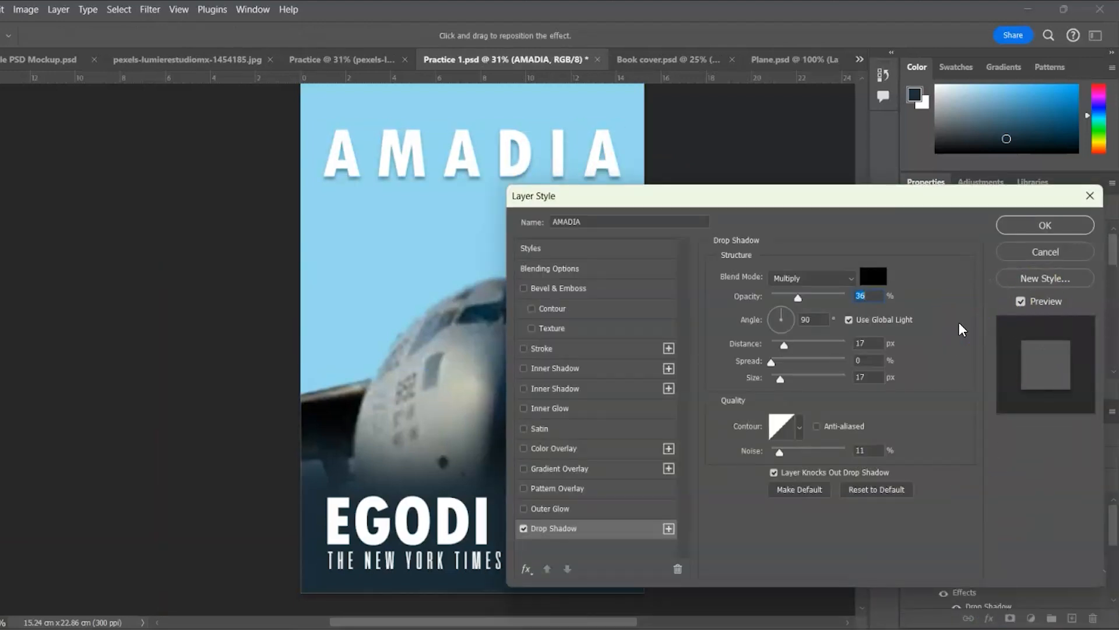
click(1037, 228)
click(955, 273)
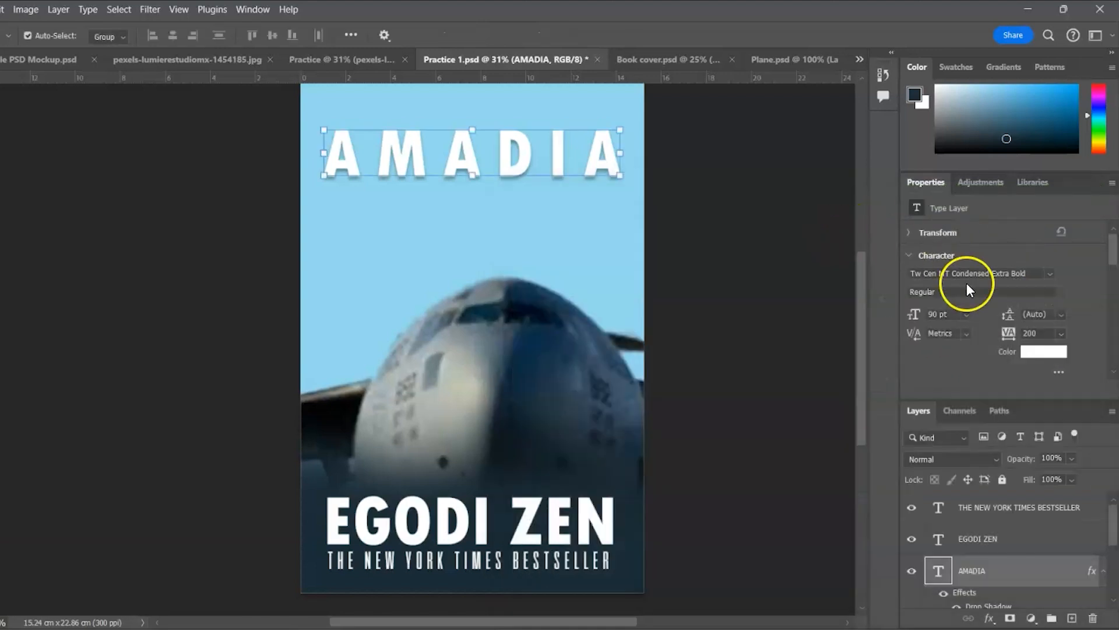
click(983, 454)
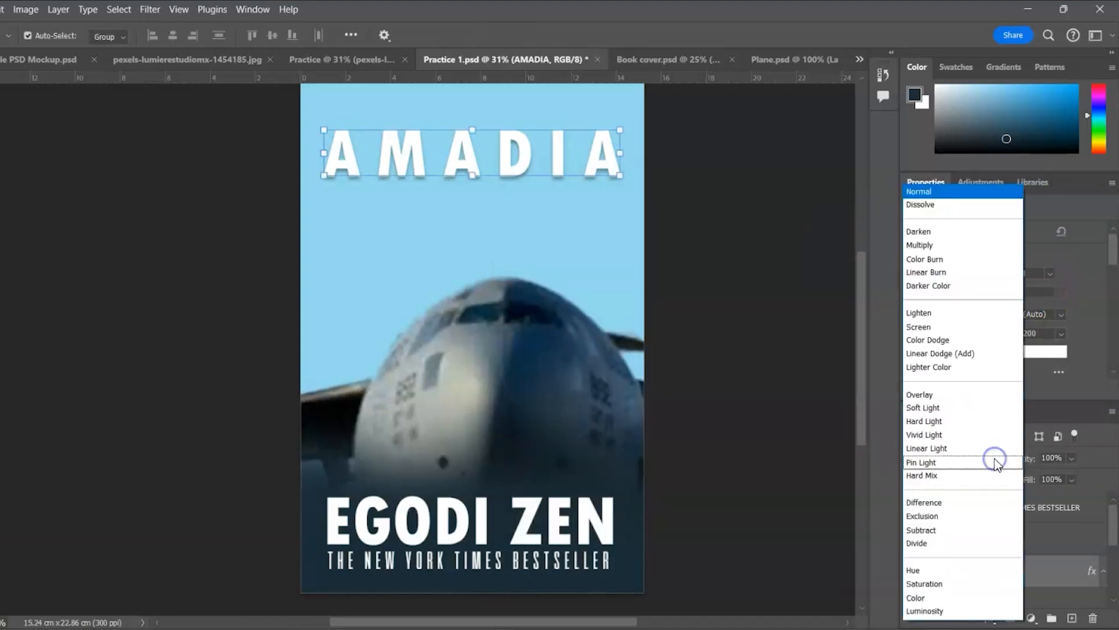
click(944, 395)
click(572, 510)
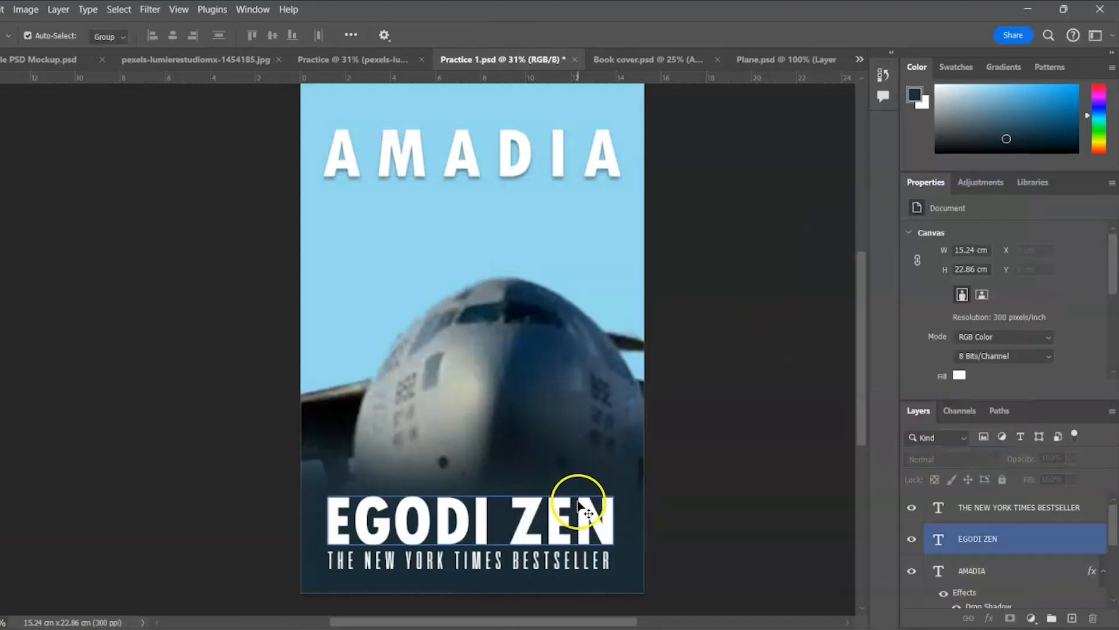
right_click(990, 557)
click(1017, 476)
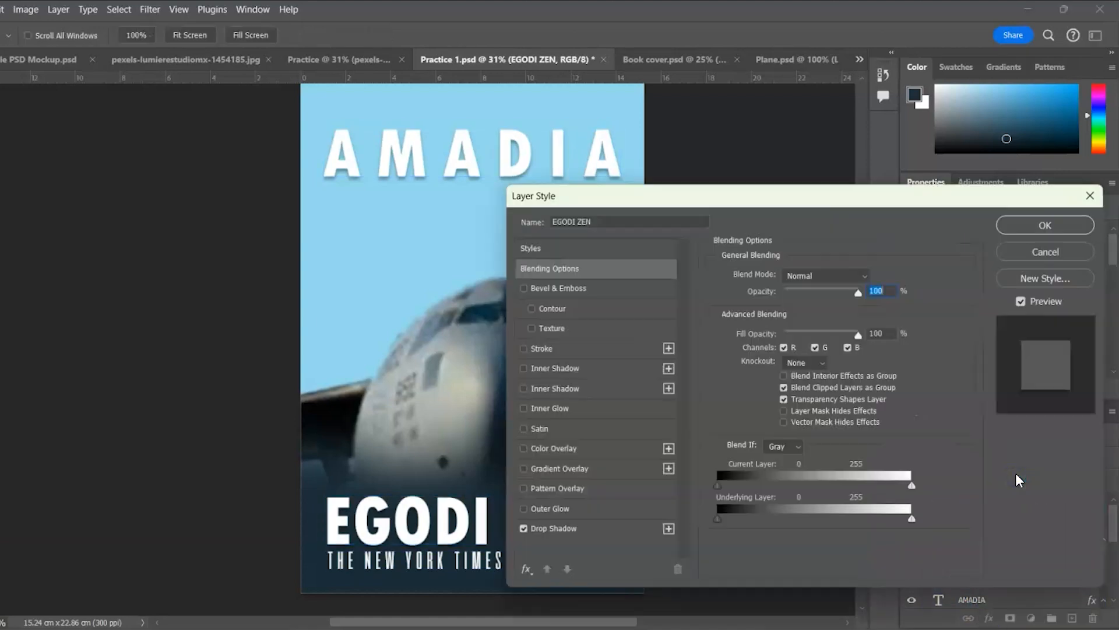
drag(747, 429, 789, 432)
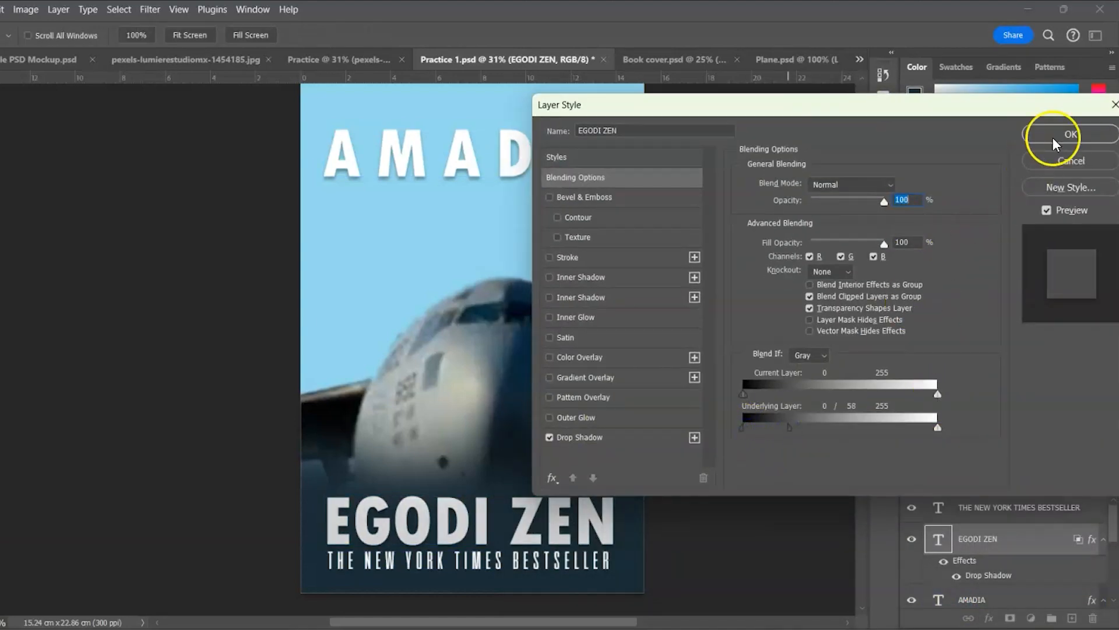
click(1035, 166)
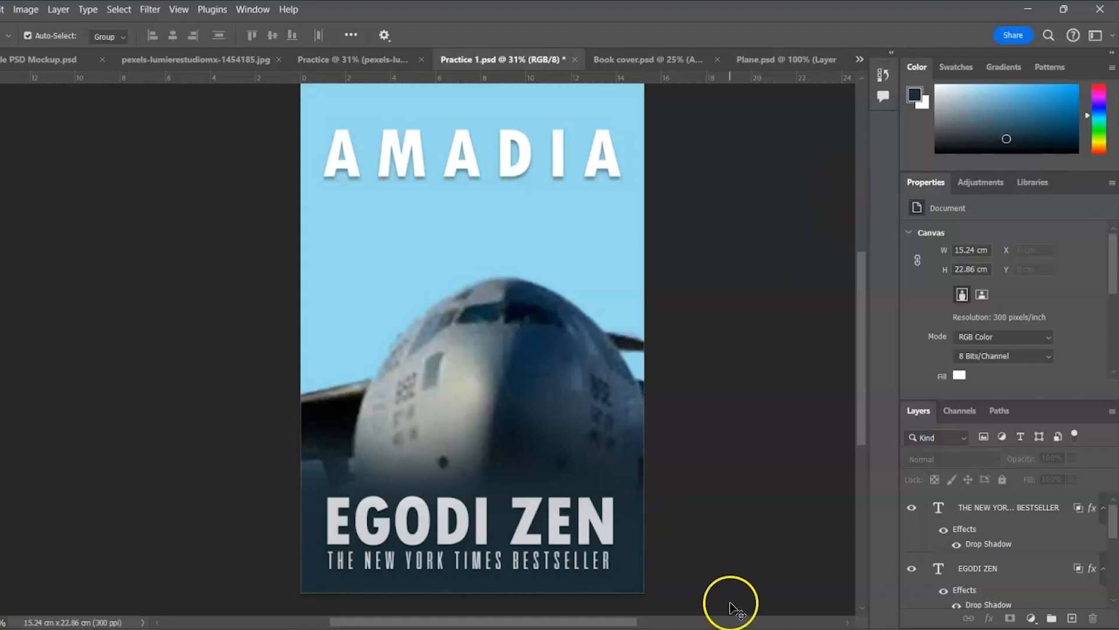
Change the Color Fill 1 background to the pale sky blue b9efff
scroll(1113, 527, down, 4)
double_click(941, 560)
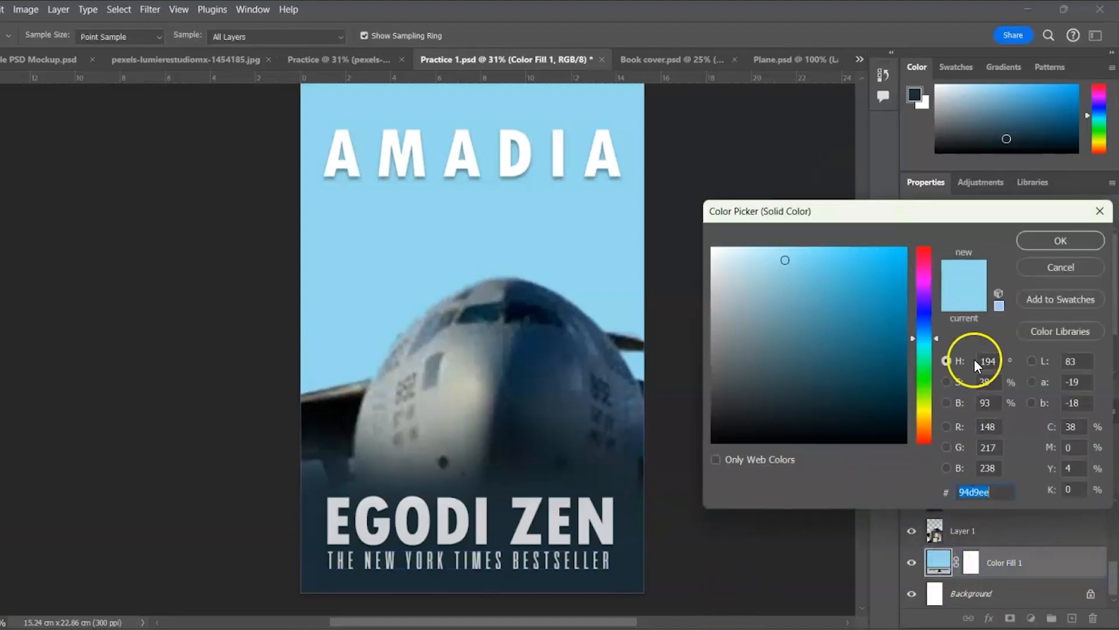
click(751, 252)
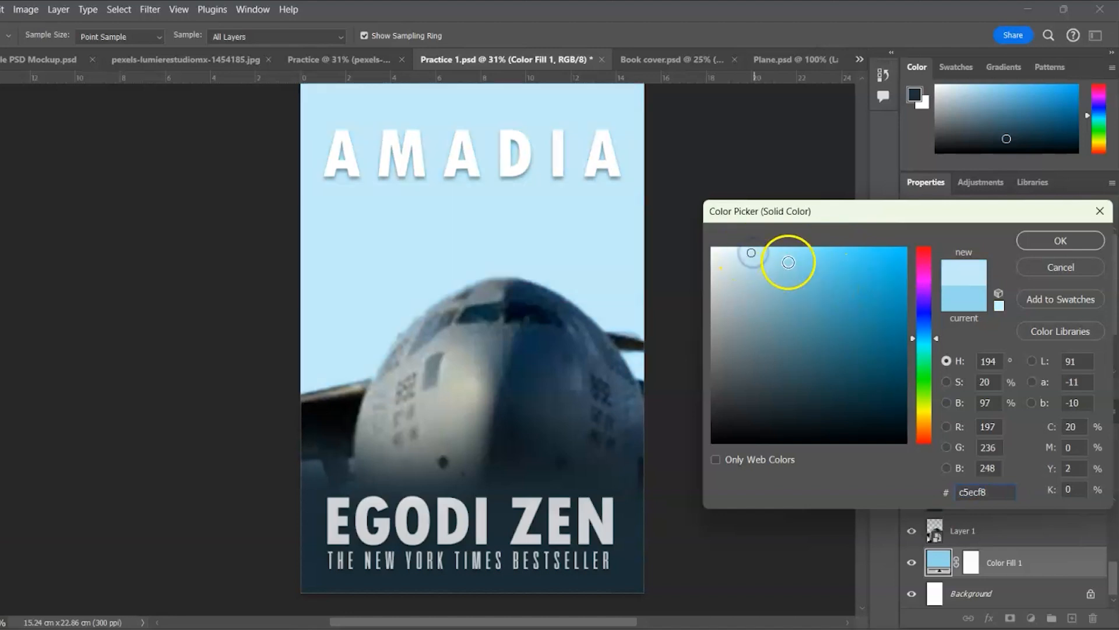
mouse_move(787, 250)
mouse_down()
mouse_move(830, 257)
mouse_move(881, 332)
mouse_move(824, 355)
mouse_move(775, 348)
mouse_move(743, 316)
mouse_move(721, 395)
mouse_up()
click(736, 320)
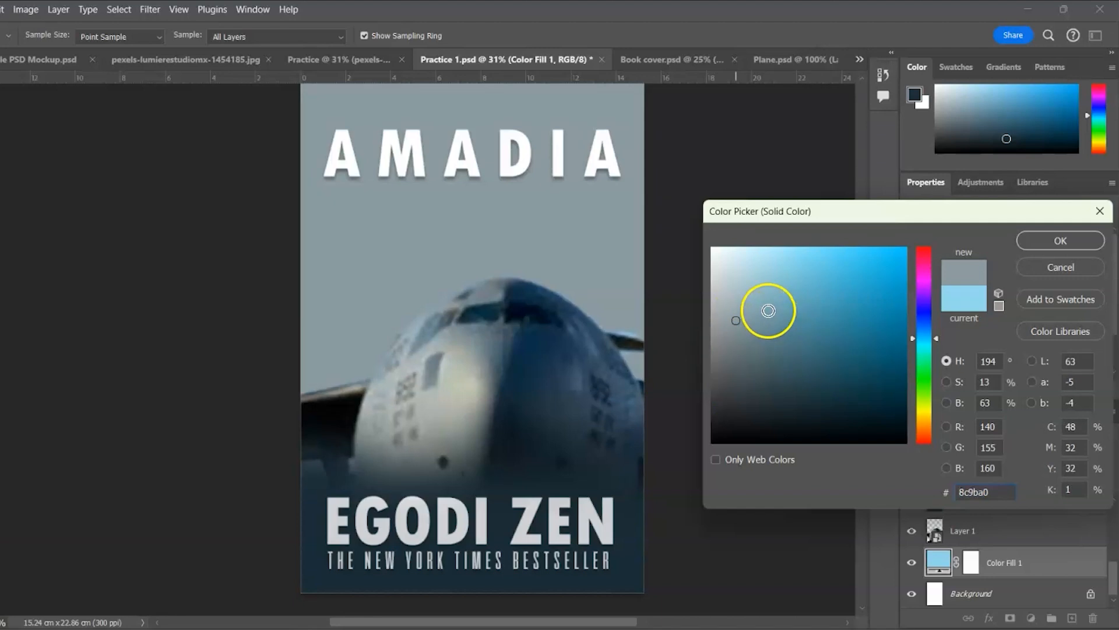
click(762, 248)
drag(771, 271, 767, 241)
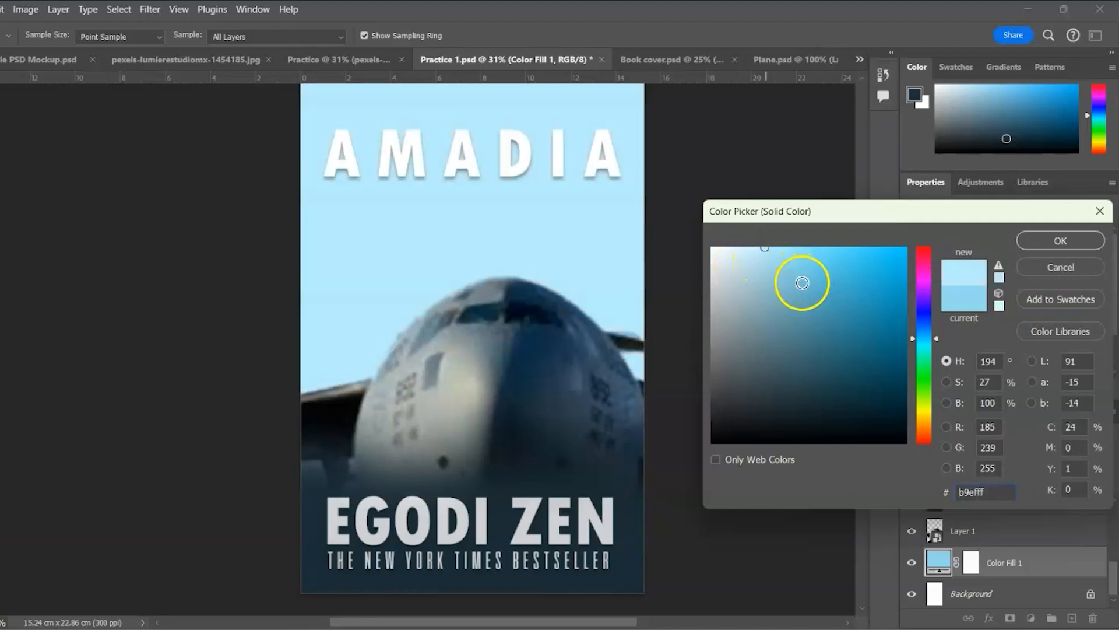
click(1025, 239)
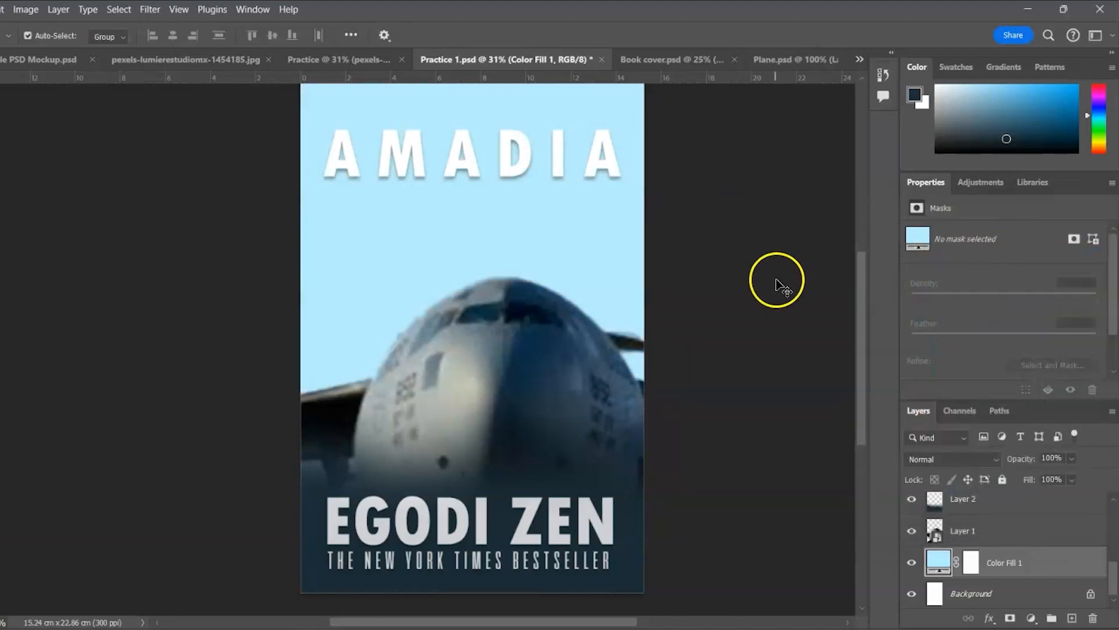
click(777, 281)
click(418, 200)
click(337, 219)
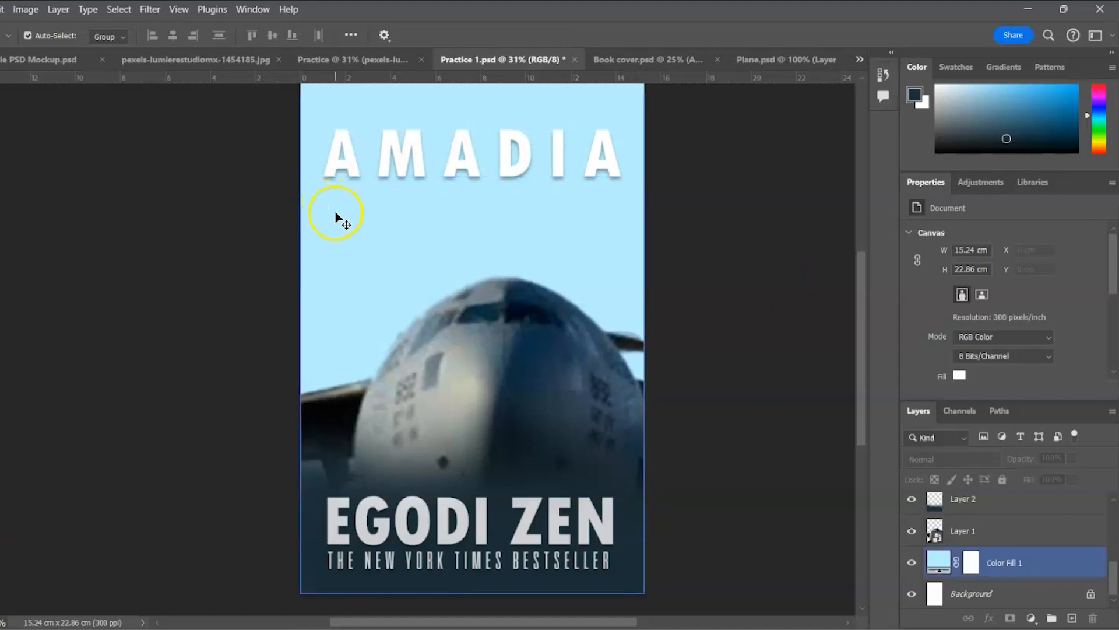